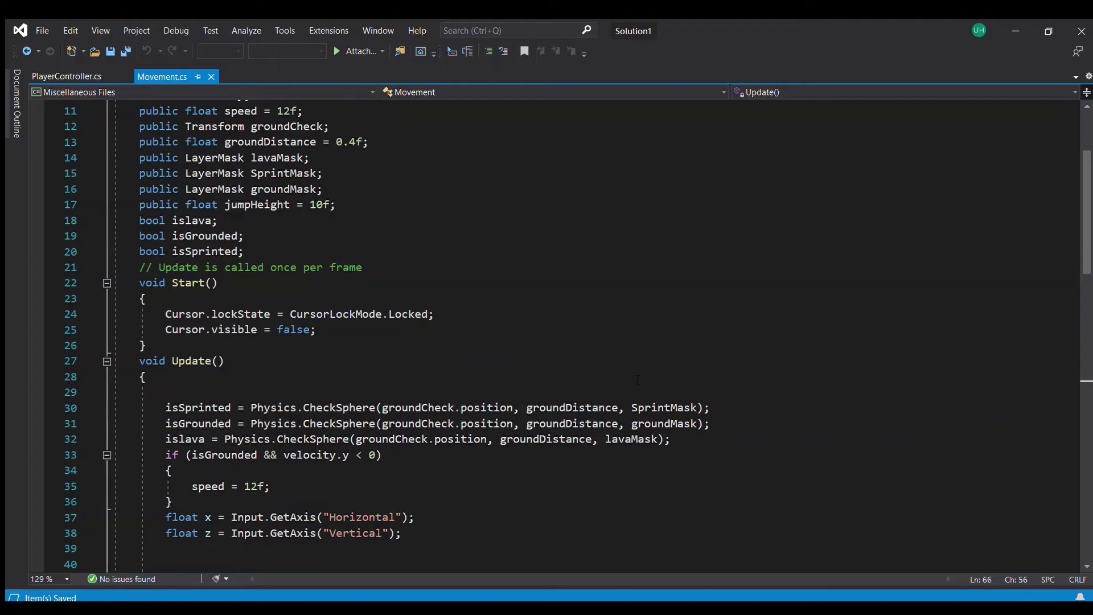
pyautogui.scroll(-3, 638, 380)
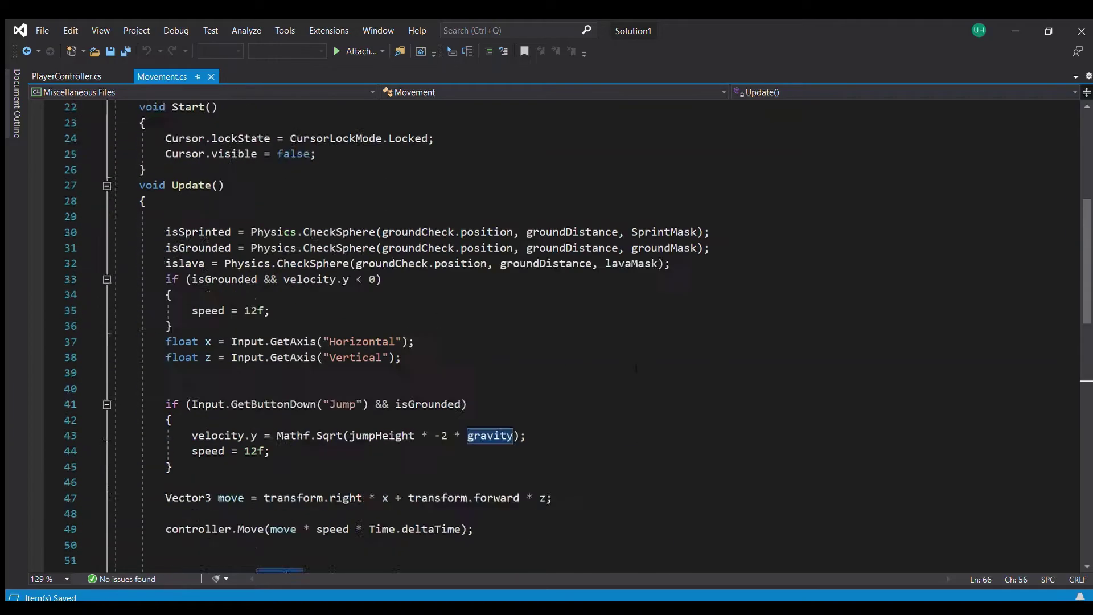
pyautogui.scroll(3, 658, 315)
pyautogui.scroll(2, 658, 315)
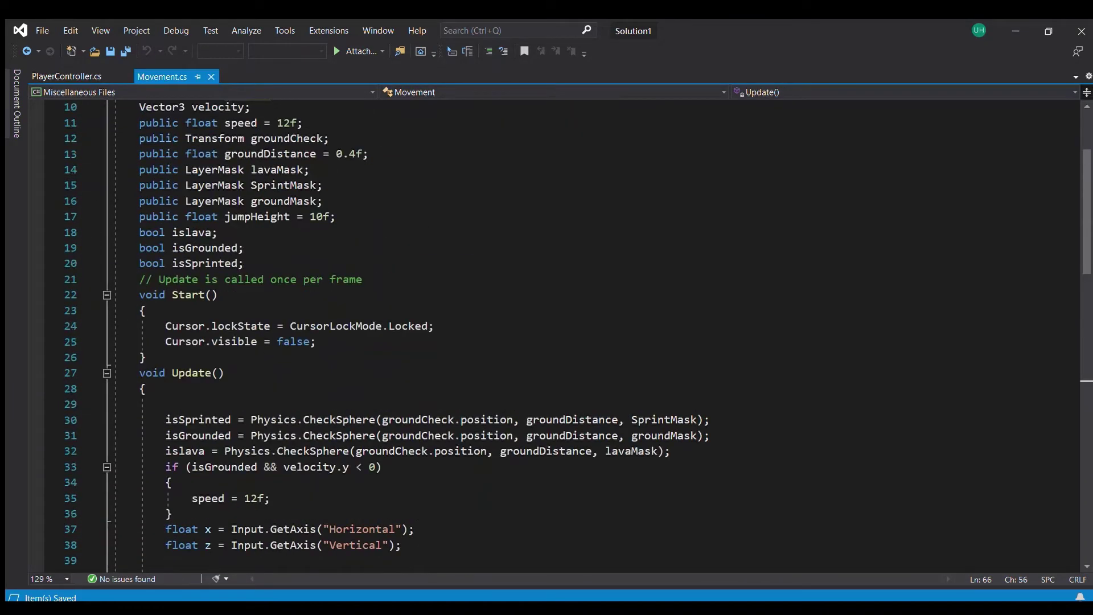
pyautogui.scroll(-1, 638, 380)
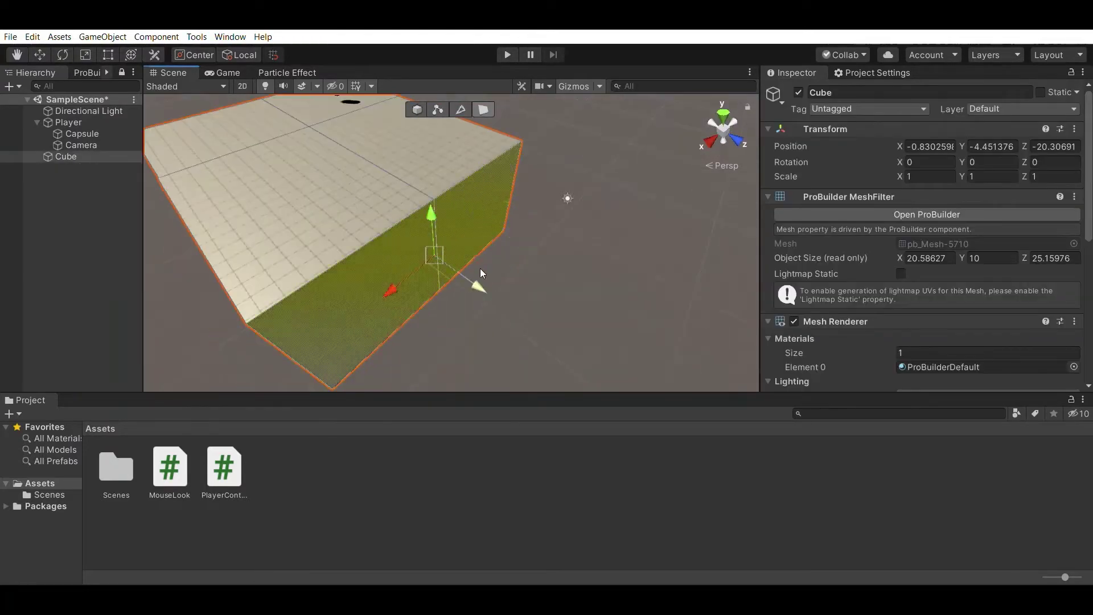
# Extrude the cube's side, back and top faces outward into a walled room about 30 × 27.8 × 45.8
pyautogui.keyDown('alt'); pyautogui.moveTo(480, 268); pyautogui.dragTo(535, 219); pyautogui.keyUp('alt')
pyautogui.click(429, 342)
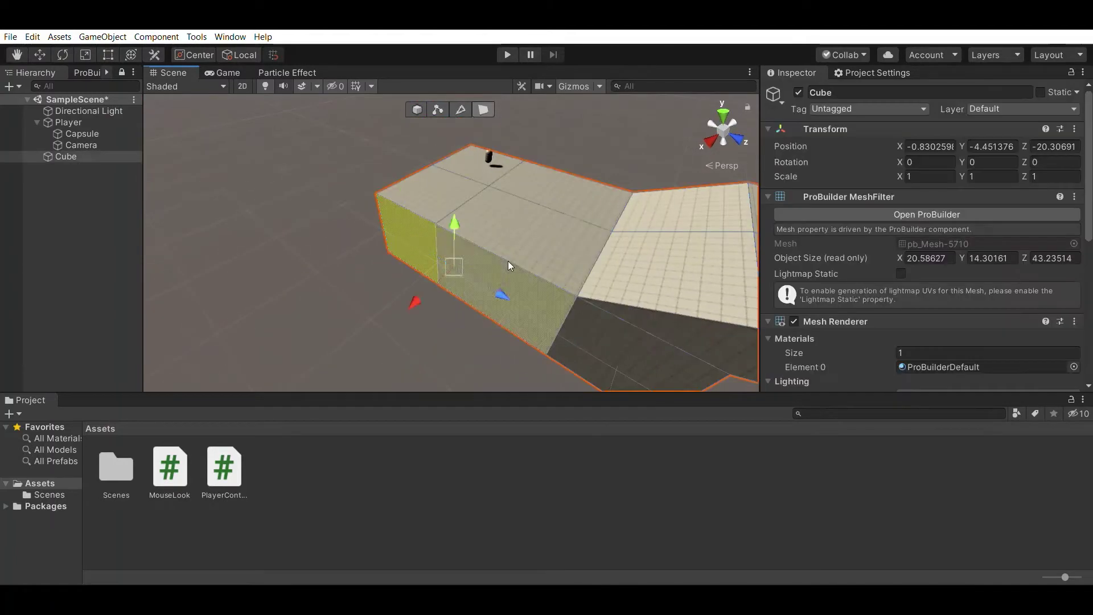
pyautogui.moveTo(549, 292)
pyautogui.keyDown('shift'); pyautogui.mouseDown()
pyautogui.moveTo(320, 262)
pyautogui.moveTo(470, 213)
pyautogui.moveTo(575, 217)
pyautogui.moveTo(524, 234)
pyautogui.mouseUp(); pyautogui.keyUp('shift')
pyautogui.click(446, 213)
pyautogui.keyDown('alt'); pyautogui.moveTo(447, 213); pyautogui.dragTo(449, 190); pyautogui.keyUp('alt')
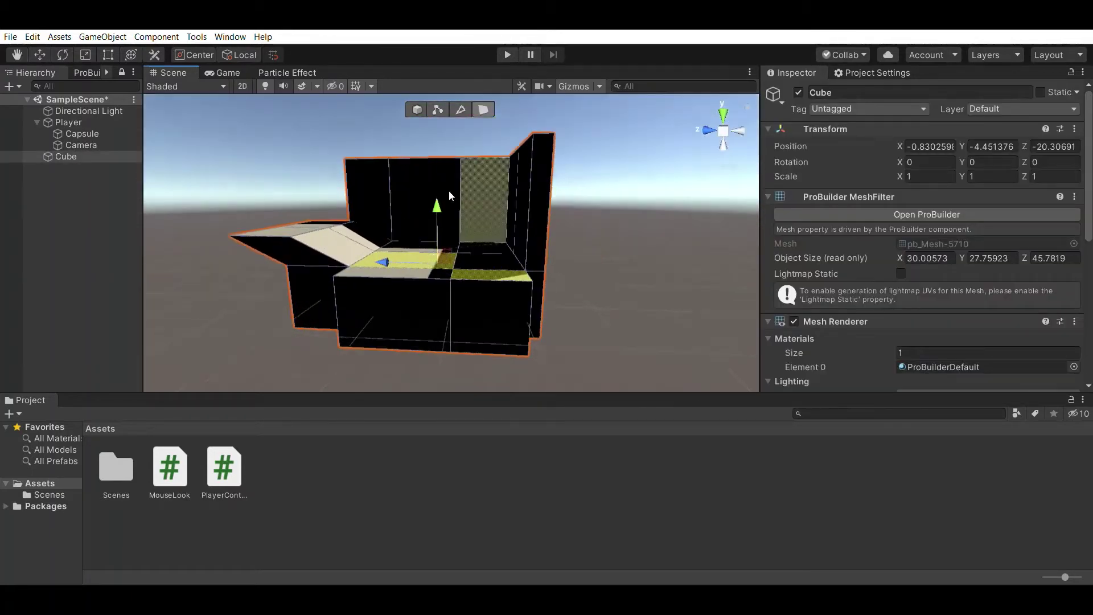
pyautogui.keyDown('shift'); pyautogui.click(445, 207); pyautogui.keyUp('shift')
pyautogui.scroll(5, 525, 200)
pyautogui.click(752, 234)
pyautogui.scroll(5, 752, 239)
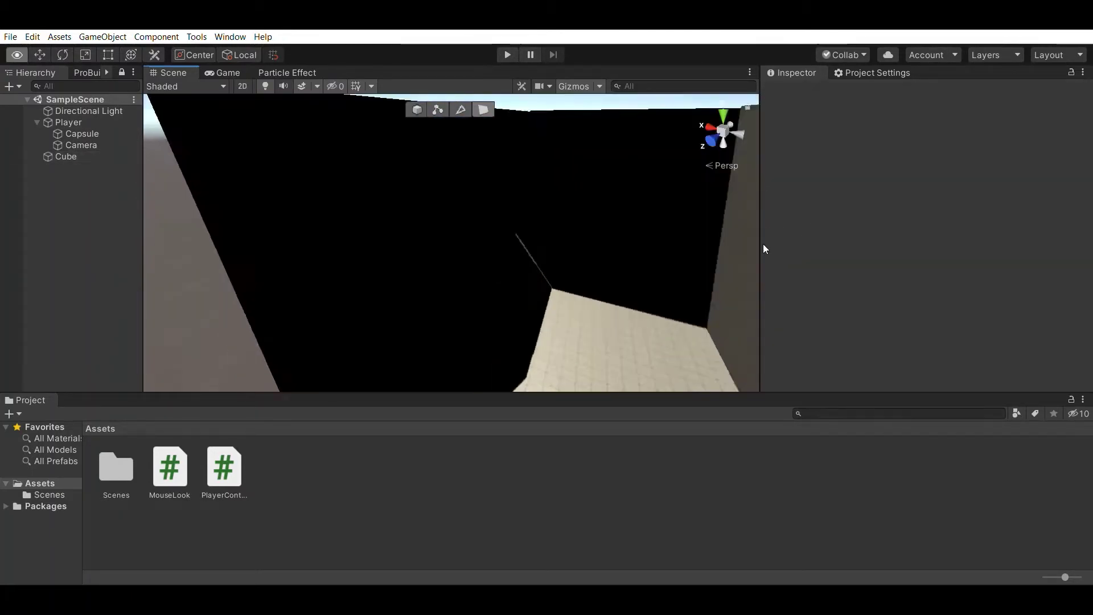
pyautogui.keyDown('alt'); pyautogui.moveTo(383, 247); pyautogui.dragTo(142, 211); pyautogui.keyUp('alt')
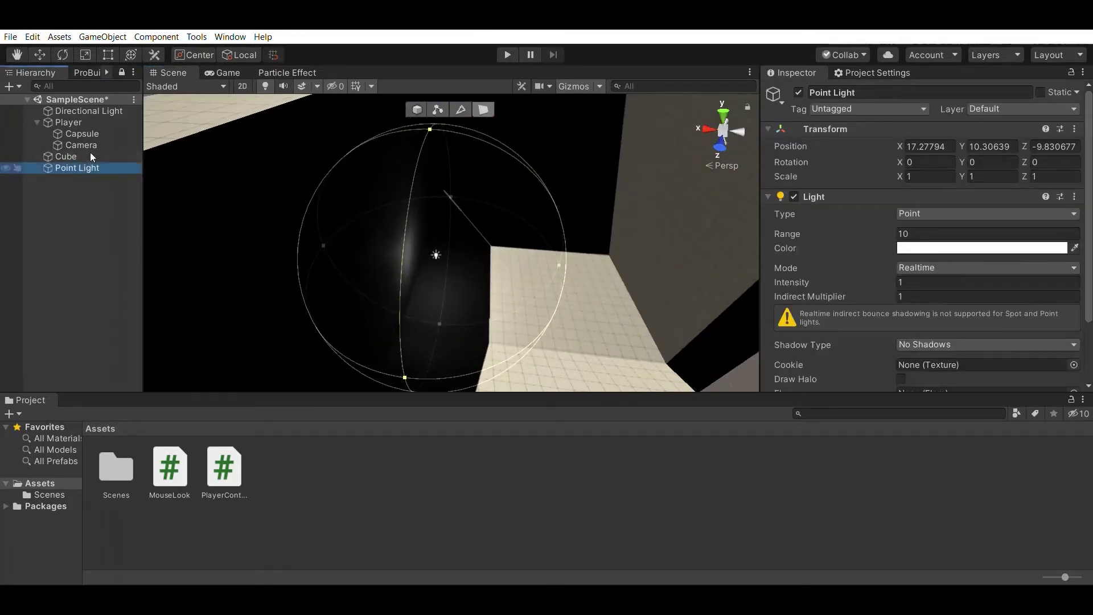
# Parent the Point Light under Player and test the lighting in Play mode
pyautogui.moveTo(90, 152); pyautogui.dragTo(70, 122)
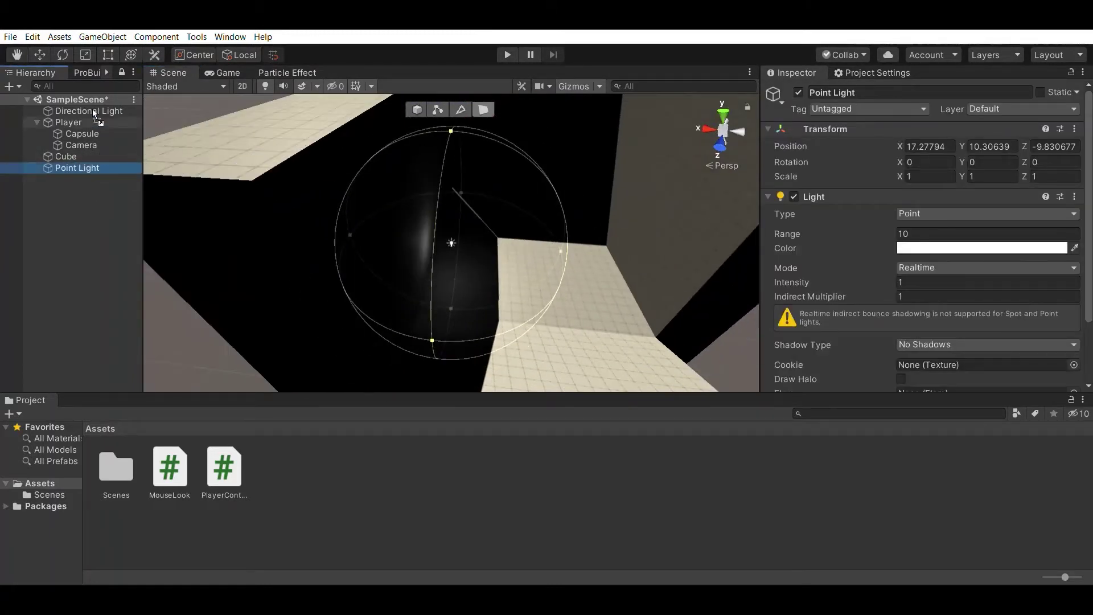
pyautogui.click(507, 55)
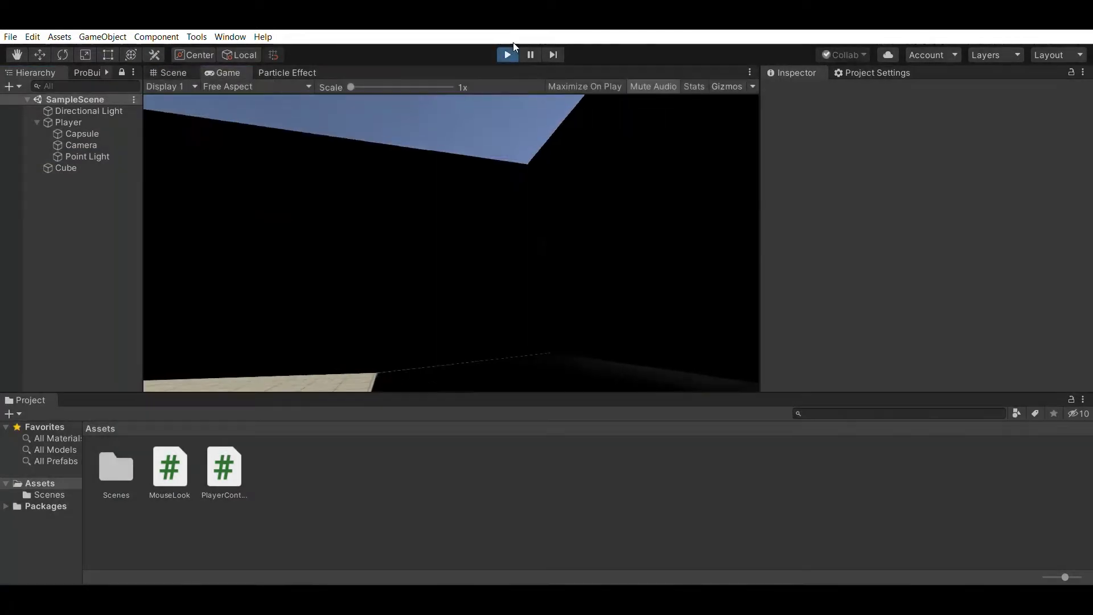
pyautogui.click(507, 55)
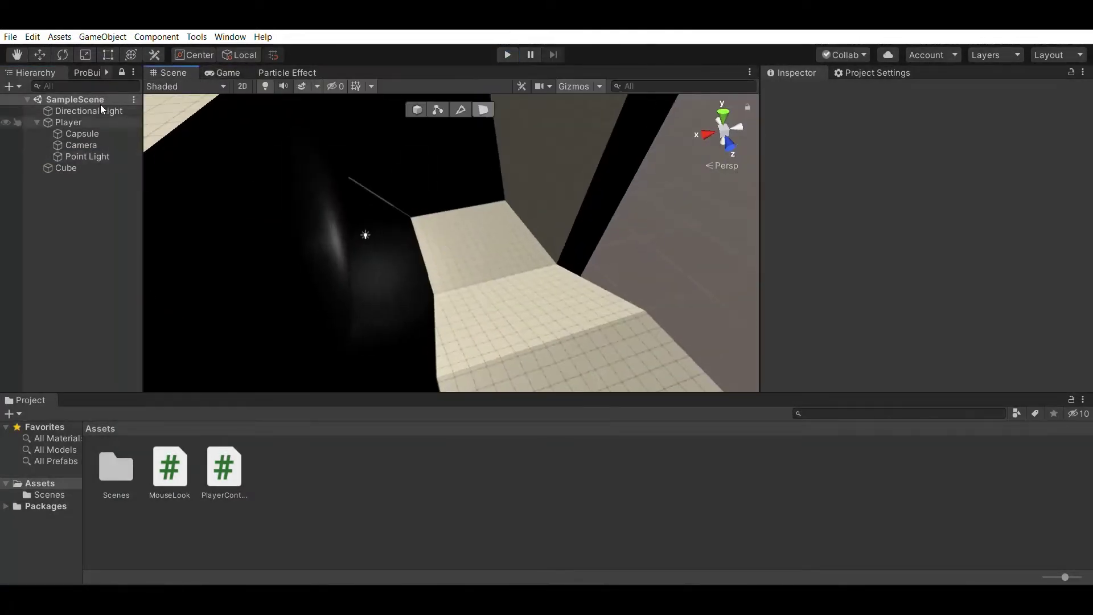
# Move the Point Light down beside the Player into the shadowed corner and retest in Play mode
pyautogui.doubleClick(68, 122)
pyautogui.keyDown('alt'); pyautogui.moveTo(319, 228); pyautogui.dragTo(235, 197); pyautogui.keyUp('alt')
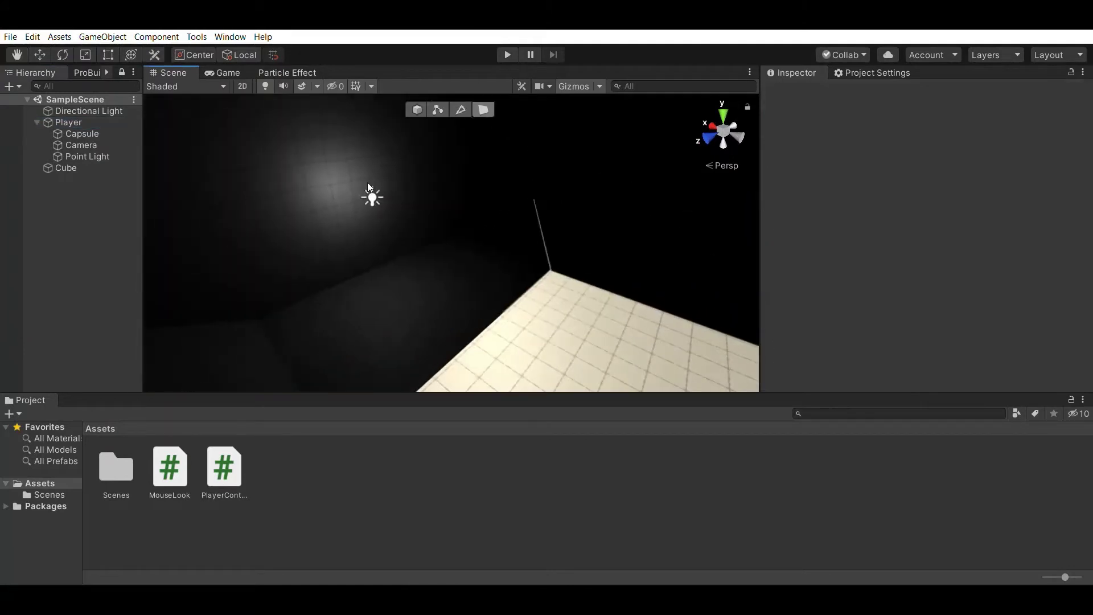
pyautogui.click(371, 194)
pyautogui.press('f')
pyautogui.moveTo(562, 201); pyautogui.dragTo(340, 274)
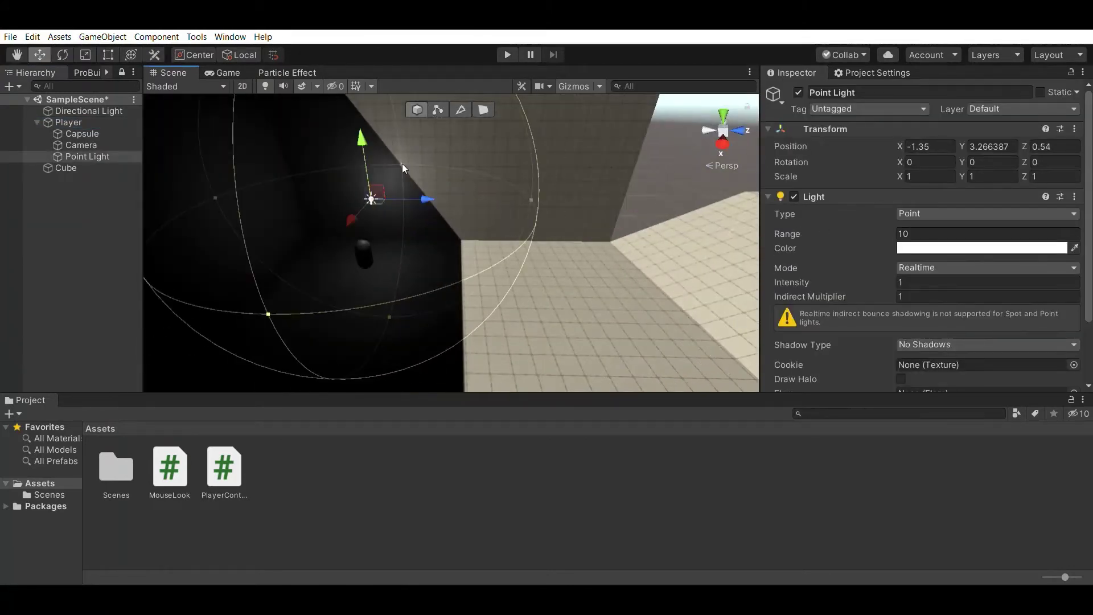
pyautogui.hotkey('ctrl', 'p')
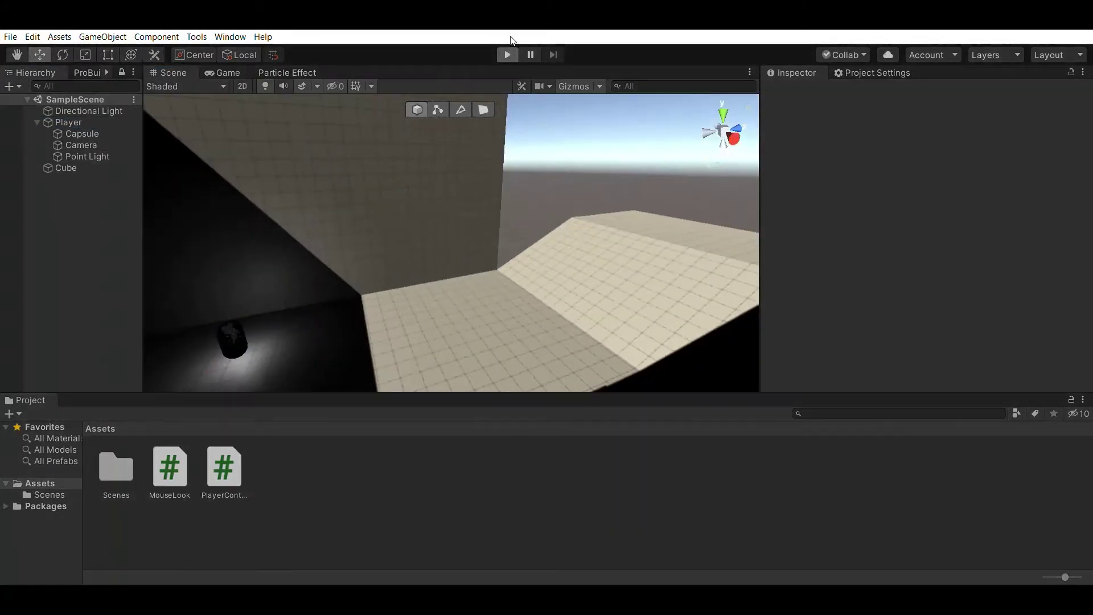
pyautogui.hotkey('ctrl', 'p')
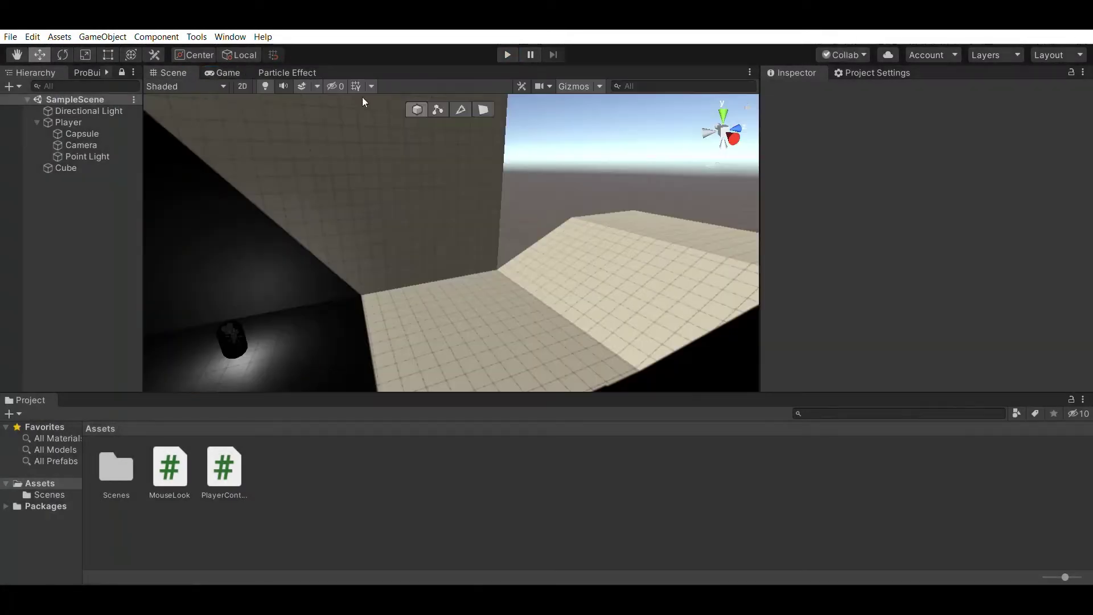
pyautogui.click(333, 334)
pyautogui.keyDown('alt'); pyautogui.moveTo(452, 119); pyautogui.dragTo(838, 246); pyautogui.keyUp('alt')
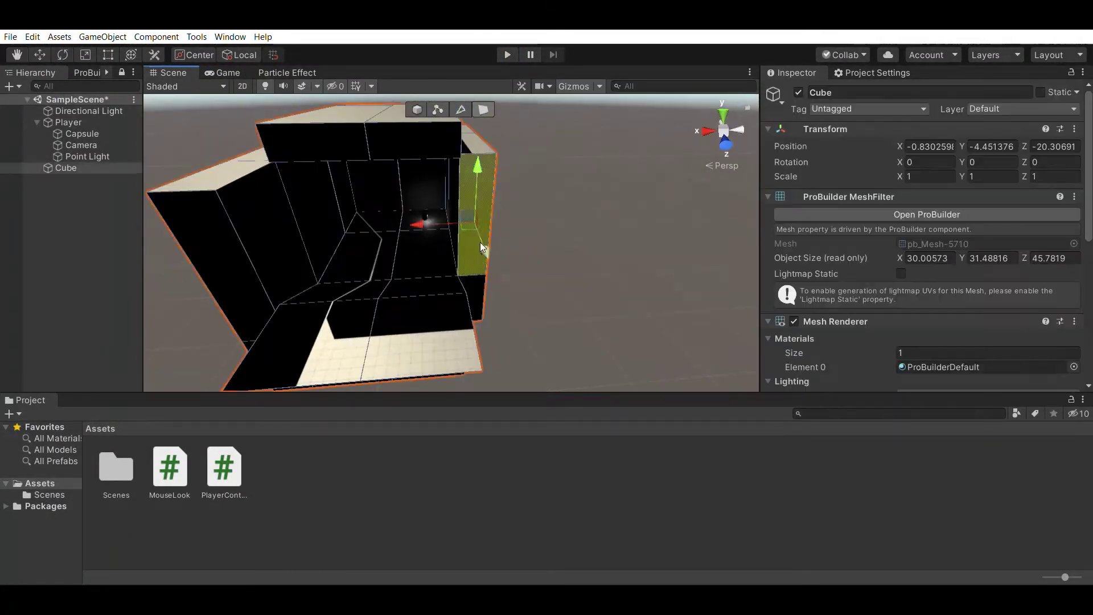
# Select a wall face of the corridor mesh
pyautogui.click(507, 302)
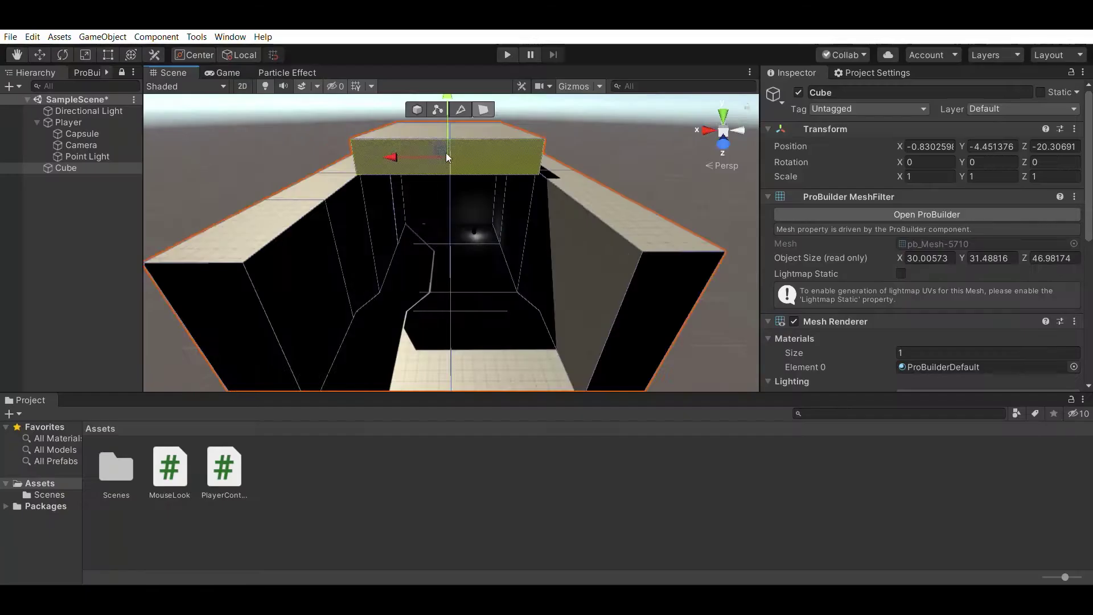
# Select the corridor mesh's top face and turn toward the far end for the new section
pyautogui.moveTo(446, 152)
pyautogui.keyDown('alt'); pyautogui.mouseDown()
pyautogui.moveTo(570, 269)
pyautogui.moveTo(490, 216)
pyautogui.mouseUp(); pyautogui.keyUp('alt')
pyautogui.click(381, 175)
pyautogui.moveTo(337, 174)
pyautogui.keyDown('alt'); pyautogui.mouseDown()
pyautogui.moveTo(545, 140)
pyautogui.moveTo(380, 236)
pyautogui.moveTo(479, 269)
pyautogui.moveTo(377, 169)
pyautogui.mouseUp(); pyautogui.keyUp('alt')
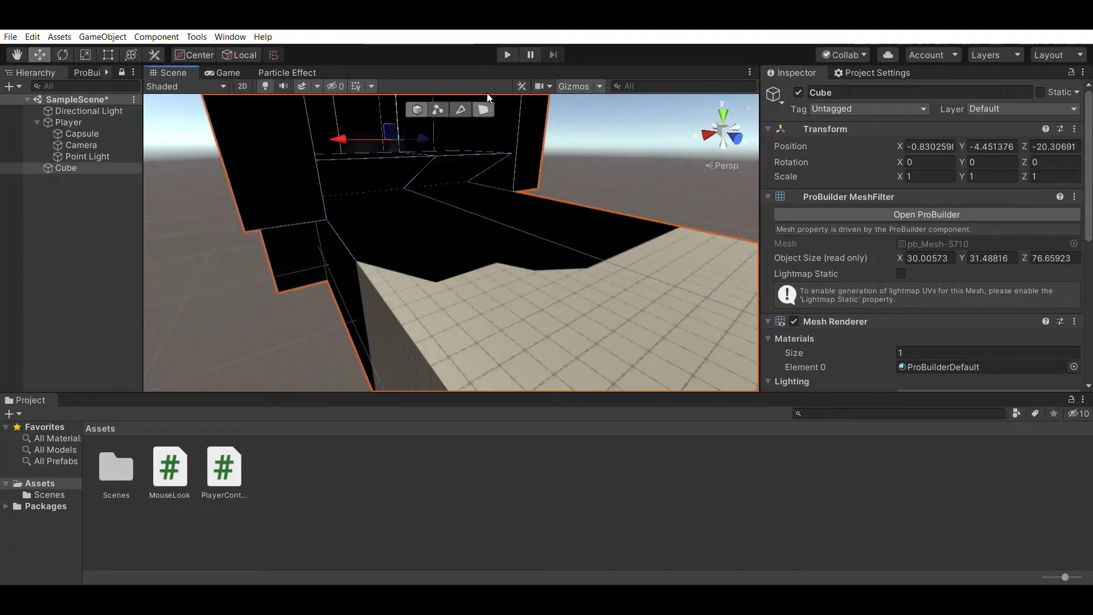
# Clear the mesh selection and turn the view to look down the dark corridor
pyautogui.moveTo(487, 96)
pyautogui.keyDown('alt'); pyautogui.mouseDown()
pyautogui.moveTo(387, 171)
pyautogui.moveTo(428, 238)
pyautogui.moveTo(525, 164)
pyautogui.moveTo(452, 291)
pyautogui.moveTo(483, 167)
pyautogui.moveTo(381, 138)
pyautogui.moveTo(494, 215)
pyautogui.mouseUp(); pyautogui.keyUp('alt')
pyautogui.scroll(5, 494, 215)
pyautogui.click(89, 254)
pyautogui.keyDown('alt'); pyautogui.moveTo(228, 205); pyautogui.dragTo(431, 96); pyautogui.keyUp('alt')
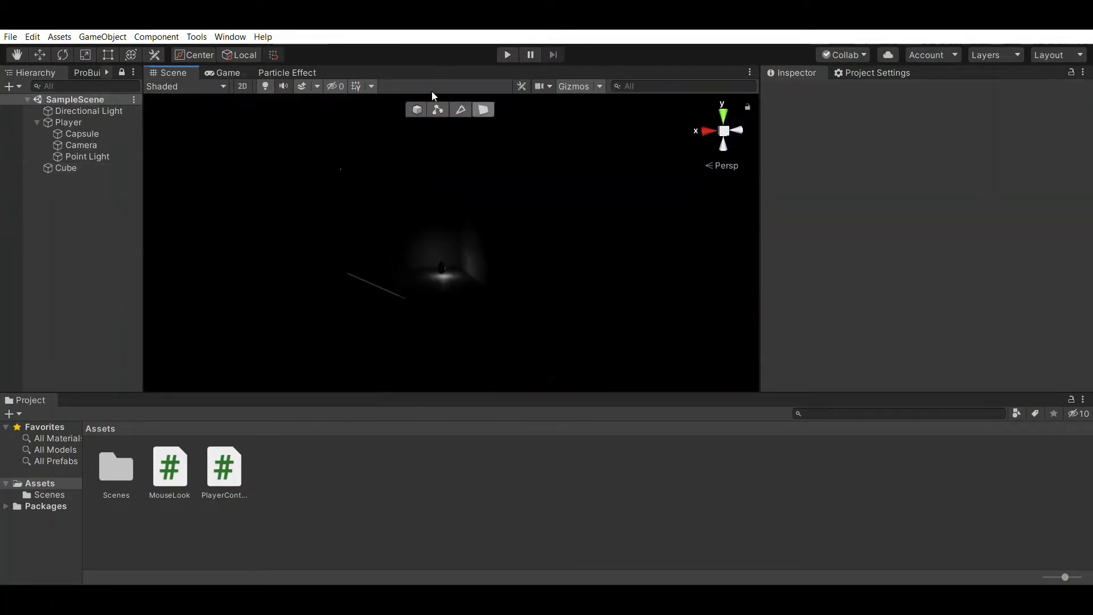
pyautogui.scroll(-5, 900, 382)
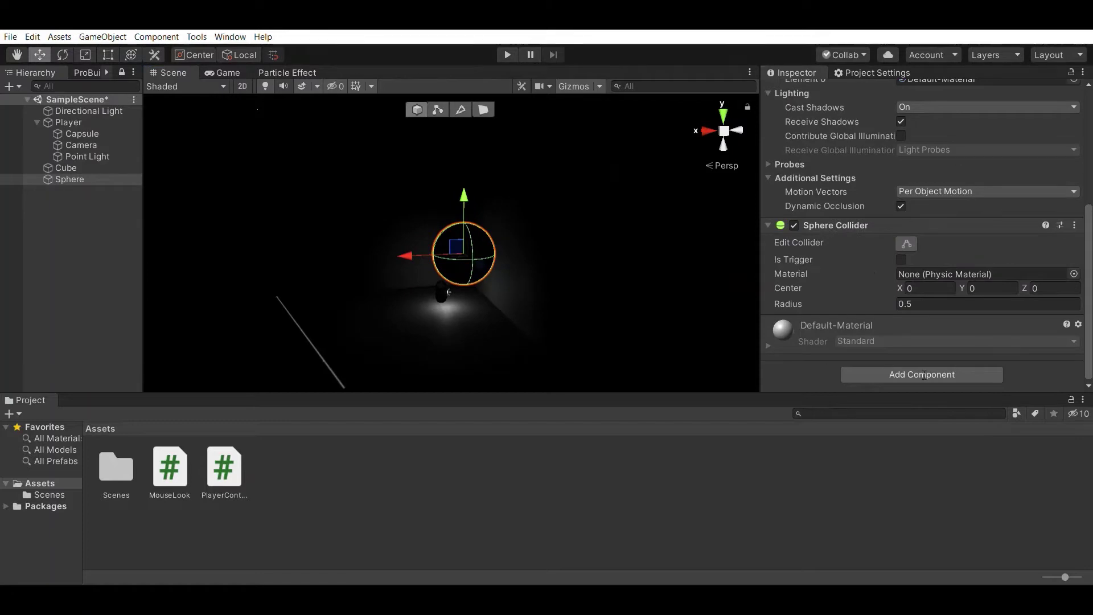
# Give the Sphere a white Point Light with Range 50, then duplicate it as Sphere (1)
pyautogui.click(923, 376)
pyautogui.click(959, 234)
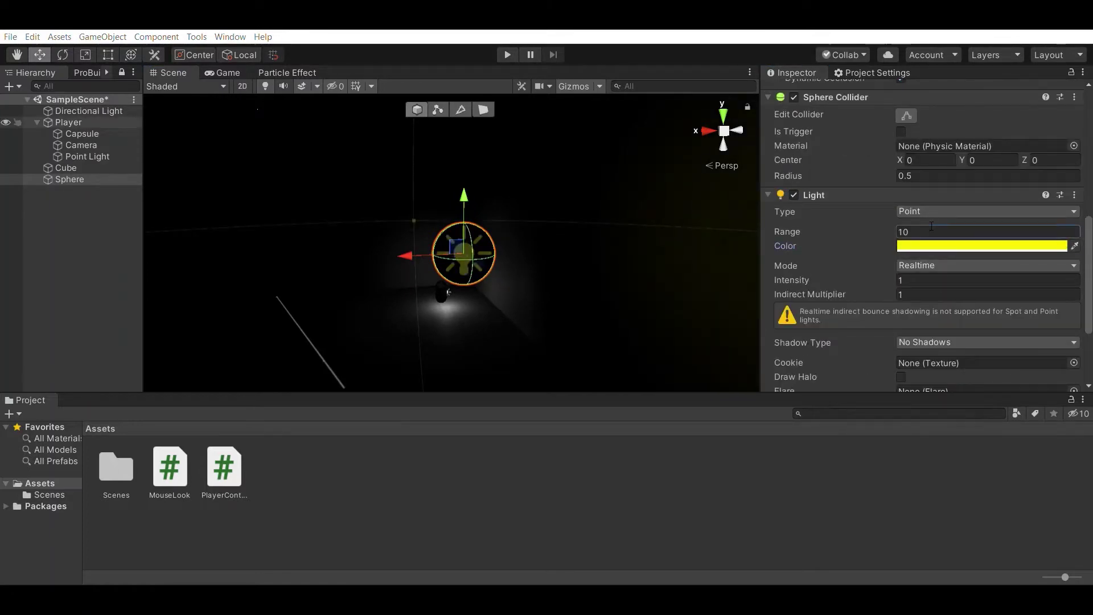
pyautogui.write('0')
pyautogui.press('BackSpace')
pyautogui.press('BackSpace')
pyautogui.press('BackSpace')
pyautogui.write('50')
pyautogui.moveTo(399, 239)
pyautogui.keyDown('alt'); pyautogui.mouseDown()
pyautogui.moveTo(464, 214)
pyautogui.moveTo(342, 142)
pyautogui.mouseUp(); pyautogui.keyUp('alt')
pyautogui.hotkey('ctrl', 'z')
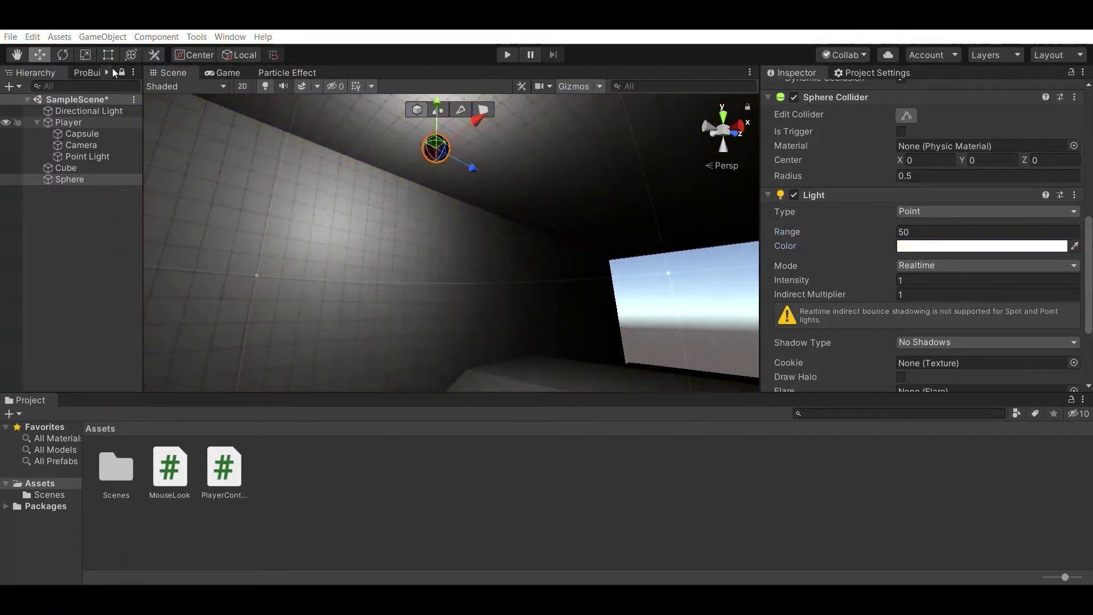
pyautogui.hotkey('ctrl', 'd')
pyautogui.keyDown('alt'); pyautogui.moveTo(532, 181); pyautogui.dragTo(431, 348); pyautogui.keyUp('alt')
# Create a 10×10×10 ProBuilder cube and copies, giving Cube (1) through Cube (3)
pyautogui.click(455, 285)
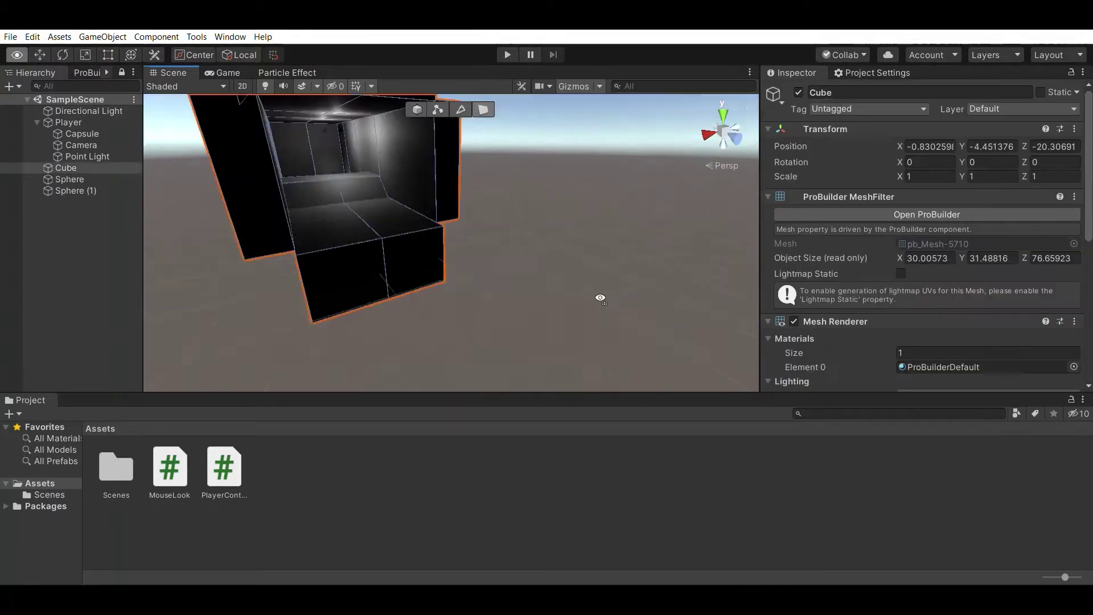
pyautogui.moveTo(598, 297)
pyautogui.keyDown('alt'); pyautogui.mouseDown()
pyautogui.moveTo(512, 214)
pyautogui.moveTo(587, 184)
pyautogui.moveTo(338, 104)
pyautogui.mouseUp(); pyautogui.keyUp('alt')
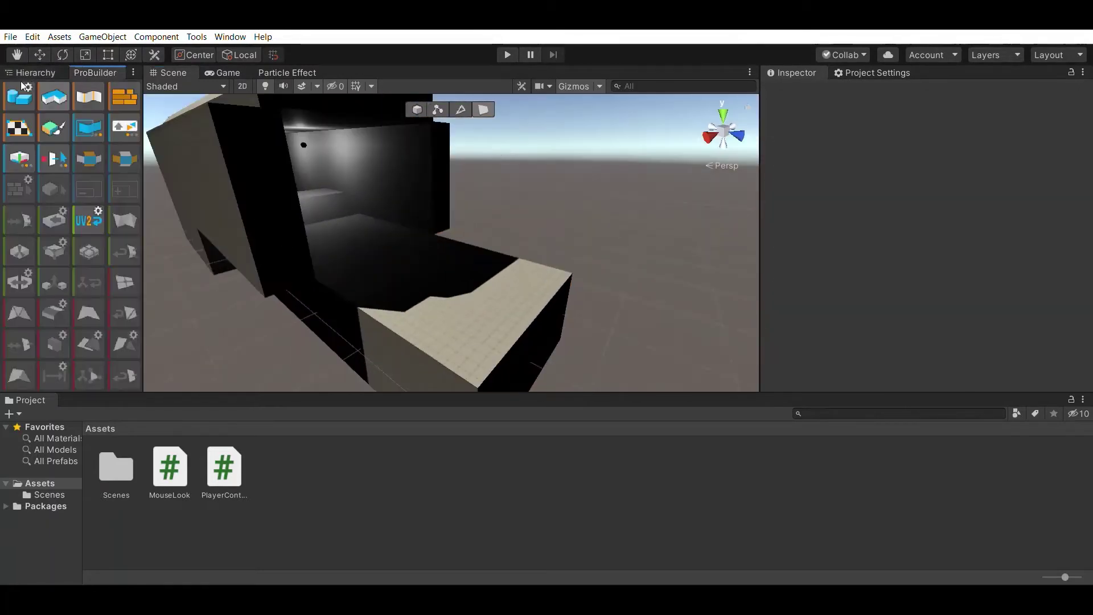
pyautogui.hotkey('ctrl', 'shift', 'k')
pyautogui.moveTo(414, 193)
pyautogui.keyDown('alt'); pyautogui.mouseDown()
pyautogui.moveTo(585, 231)
pyautogui.moveTo(514, 216)
pyautogui.moveTo(613, 139)
pyautogui.moveTo(486, 95)
pyautogui.moveTo(374, 231)
pyautogui.mouseUp(); pyautogui.keyUp('alt')
pyautogui.press('w')
pyautogui.hotkey('ctrl', 'shift', 'k')
pyautogui.hotkey('ctrl', 'shift', 'k')
# Select the corridor mesh, then focus the Assets folder in the Project panel
pyautogui.click(374, 236)
pyautogui.keyDown('alt'); pyautogui.moveTo(486, 213); pyautogui.dragTo(674, 125); pyautogui.keyUp('alt')
pyautogui.click(224, 470)
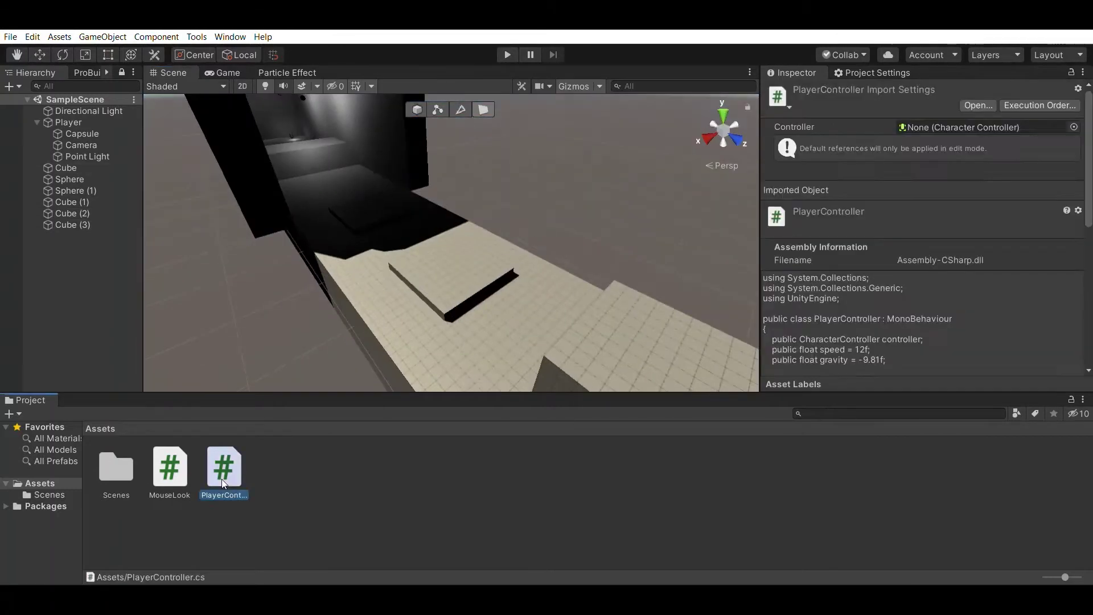
pyautogui.click(342, 524)
# Create an Assets folder named 'materials for games' and open it
pyautogui.hotkey('ctrl', 'shift', 'n')
pyautogui.write('m')
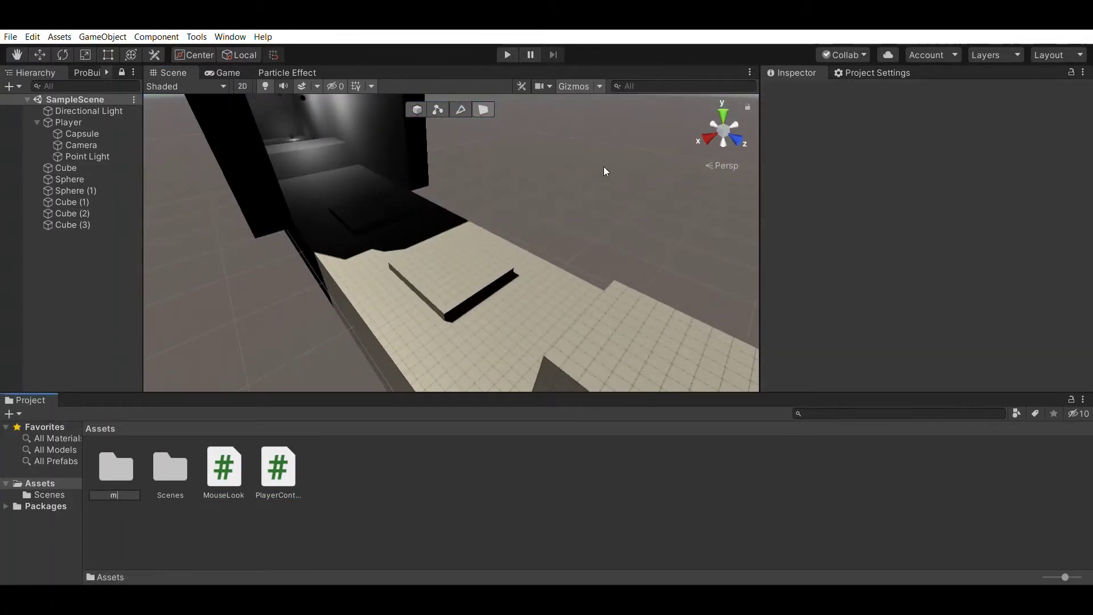
pyautogui.write('aterials folr games')
pyautogui.press('Return')
pyautogui.keyDown('alt'); pyautogui.moveTo(604, 166); pyautogui.dragTo(569, 169); pyautogui.keyUp('alt')
pyautogui.doubleClick(115, 467)
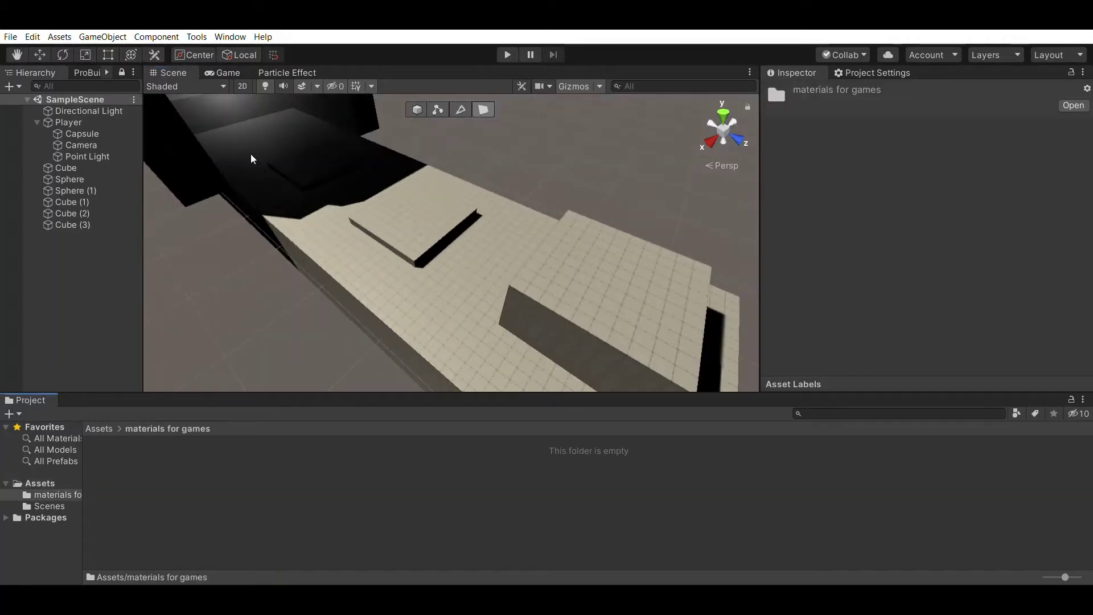
# Duplicate the material twice to make more New Materials and select New Material 3
pyautogui.hotkey('ctrl', 'd')
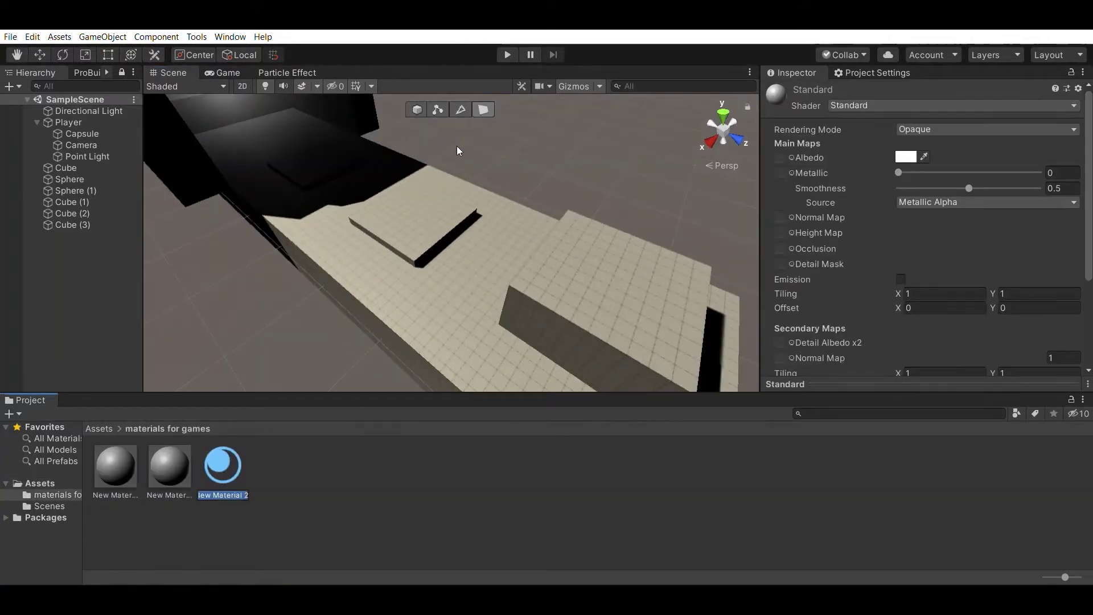
pyautogui.hotkey('ctrl', 'd')
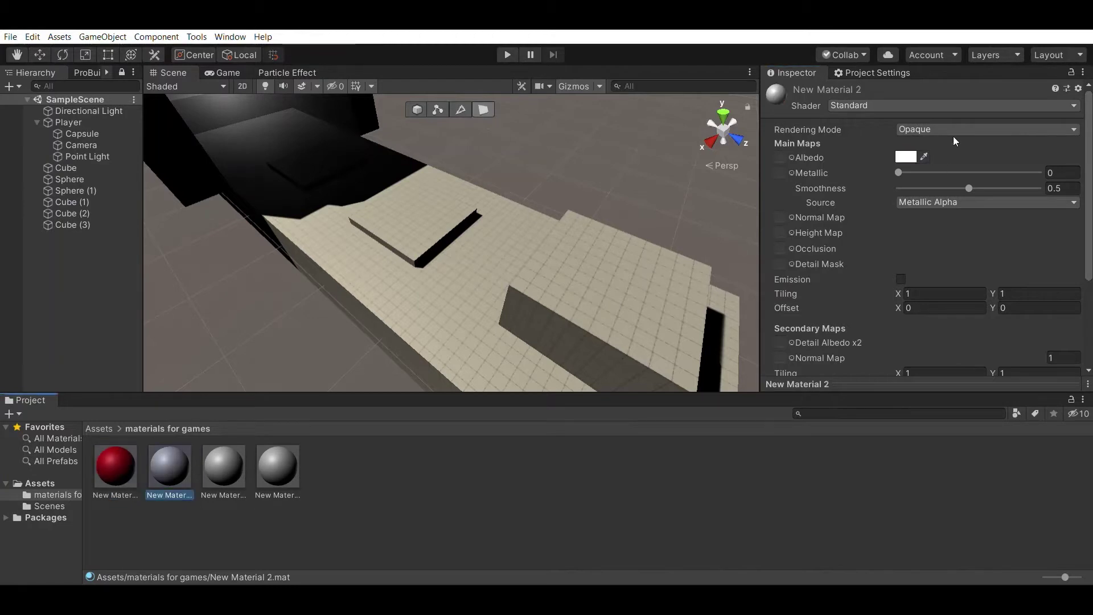
pyautogui.press('Right')
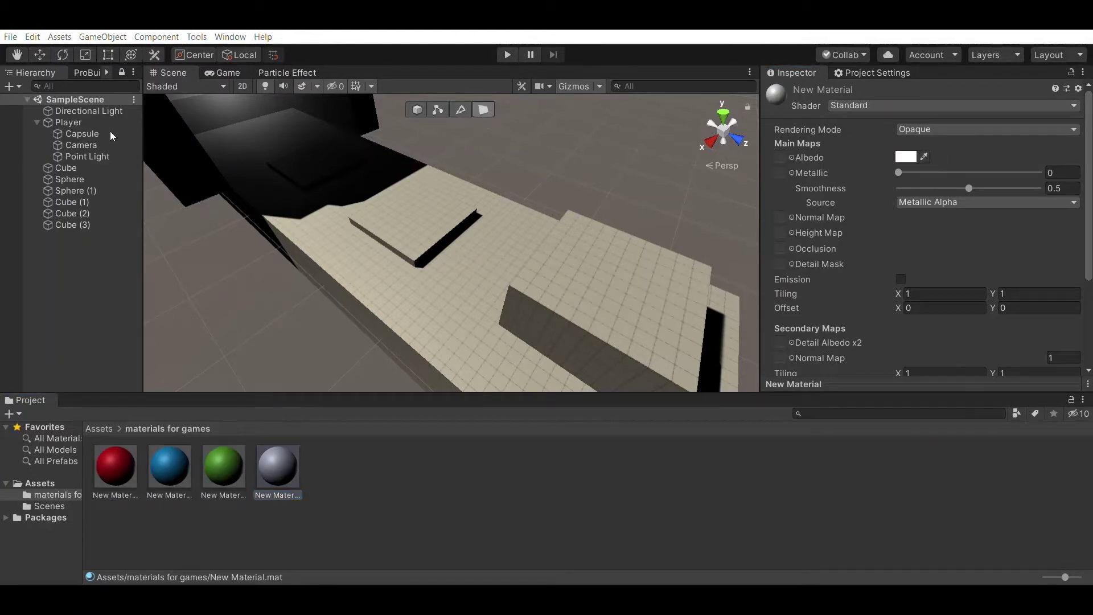
pyautogui.moveTo(364, 239); pyautogui.dragTo(429, 327, button='right')
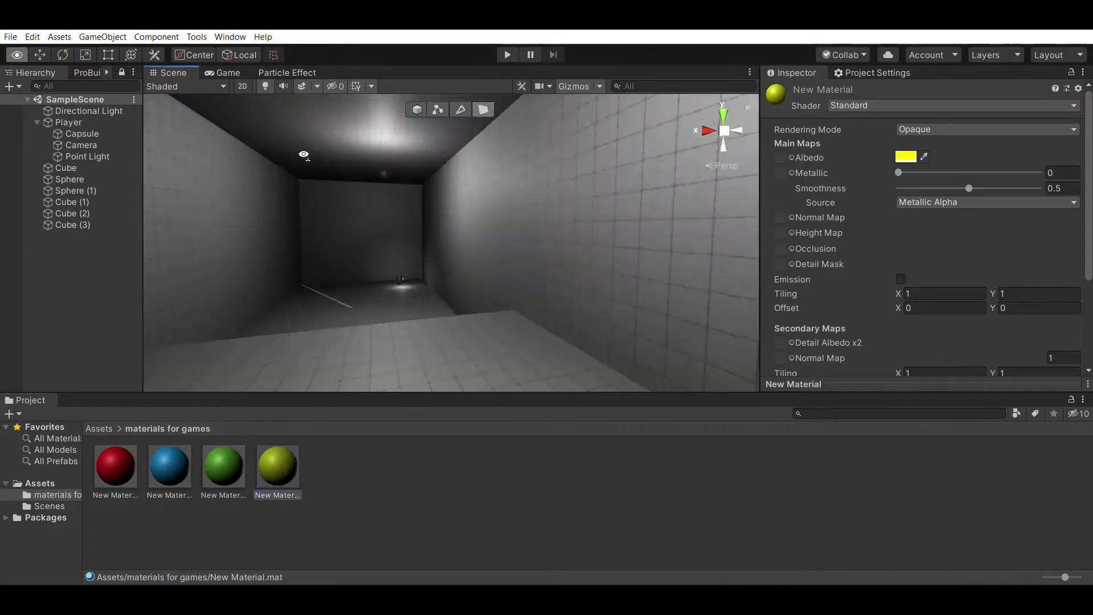
# Pull the corridor Cube's end face out to lengthen it to 177.5 units
pyautogui.moveTo(429, 327); pyautogui.dragTo(354, 260, button='right')
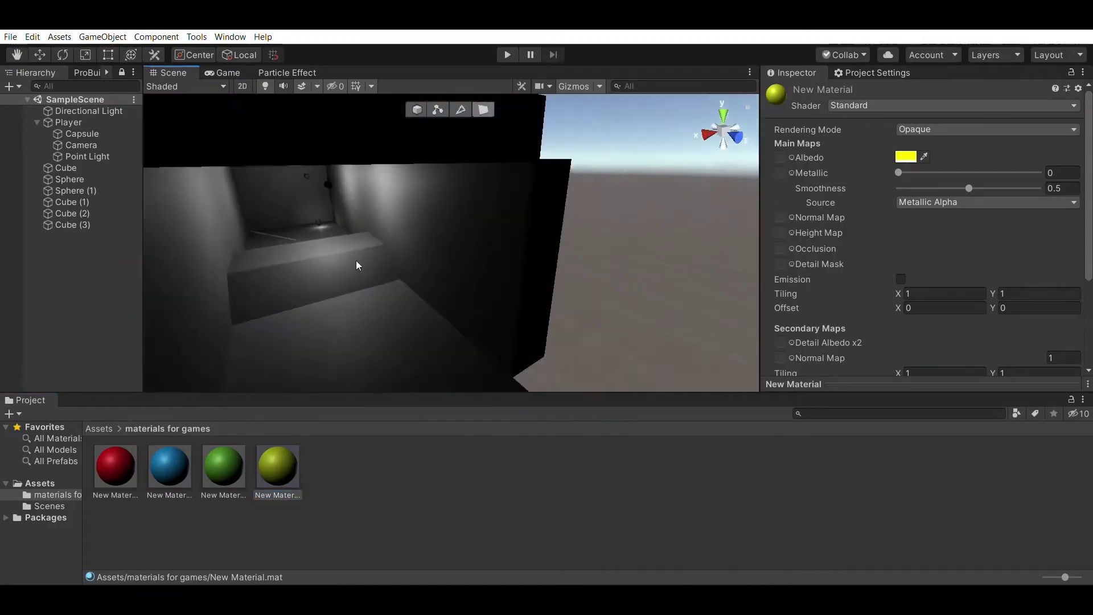
pyautogui.click(353, 261)
pyautogui.moveTo(426, 225); pyautogui.dragTo(513, 357, button='right')
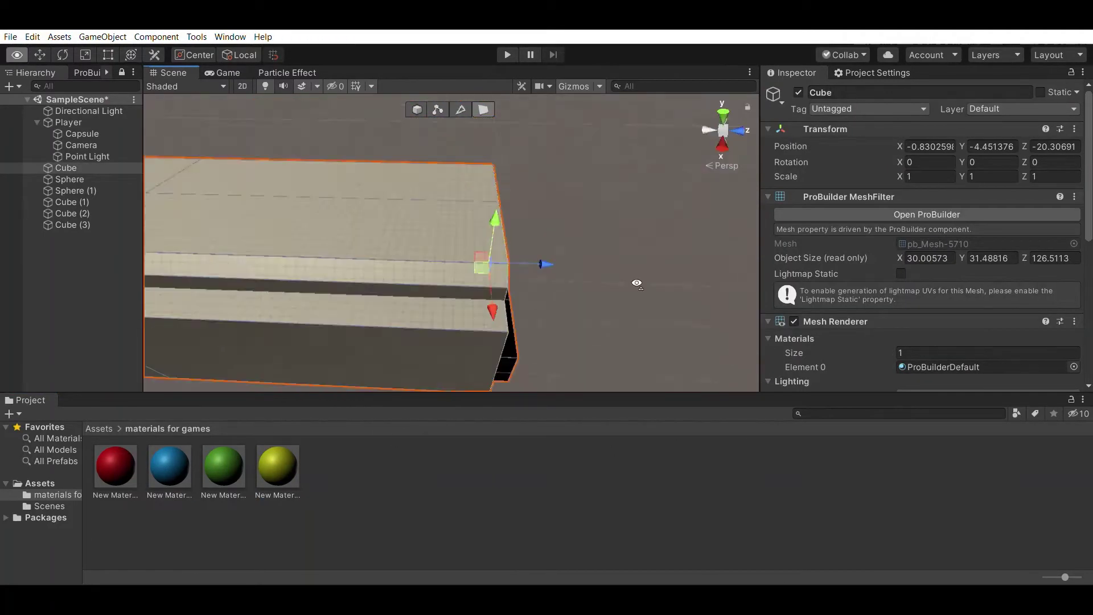
pyautogui.moveTo(511, 354); pyautogui.dragTo(514, 327)
pyautogui.moveTo(515, 326)
pyautogui.mouseDown(button='right')
pyautogui.moveTo(559, 97)
pyautogui.moveTo(604, 253)
pyautogui.mouseUp(button='right')
# Duplicate lamp Sphere (1) into new lamps and slide them along the corridor
pyautogui.click(413, 96)
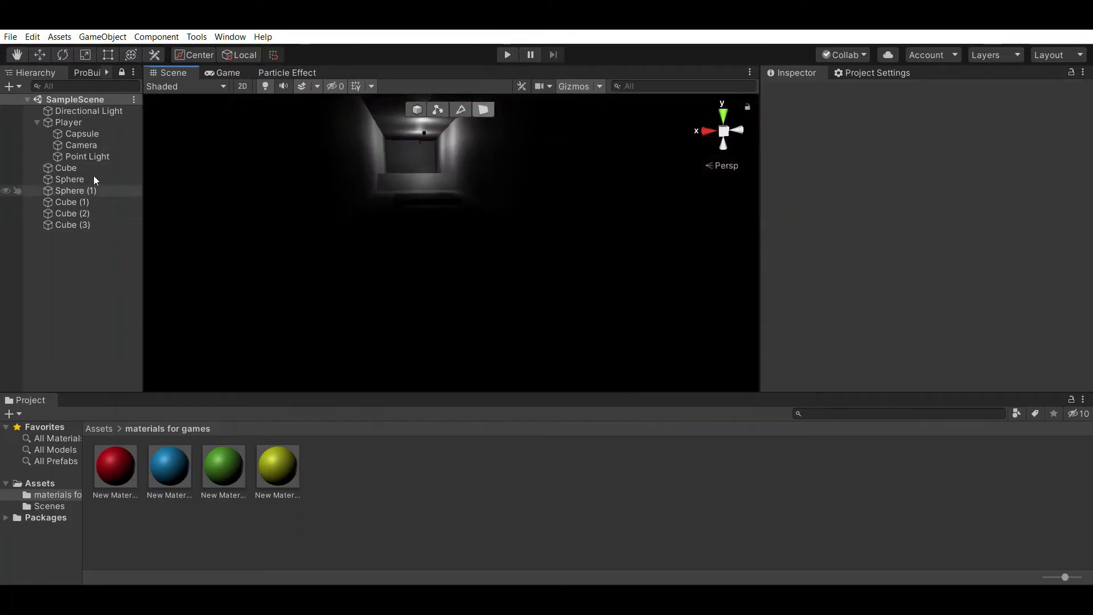
pyautogui.press('w')
pyautogui.hotkey('ctrl', 'd')
pyautogui.moveTo(414, 92)
pyautogui.mouseDown(button='right')
pyautogui.moveTo(419, 265)
pyautogui.moveTo(428, 264)
pyautogui.mouseUp(button='right')
pyautogui.hotkey('ctrl', 'd')
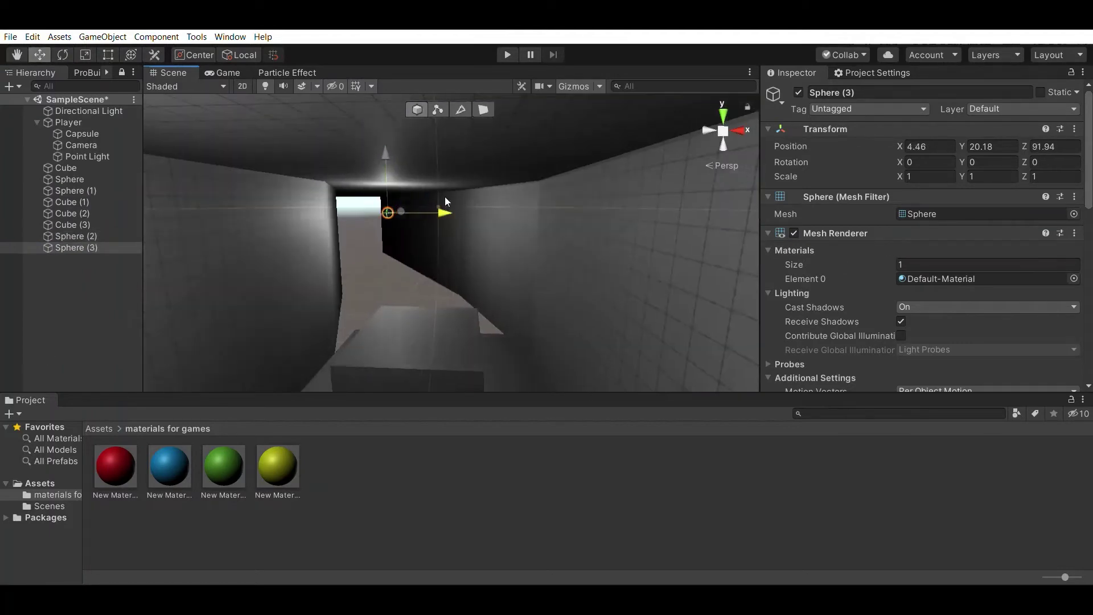
# Select a corridor face, inspect it from new viewpoints, and save the scene
pyautogui.moveTo(428, 264); pyautogui.dragTo(479, 241, button='right')
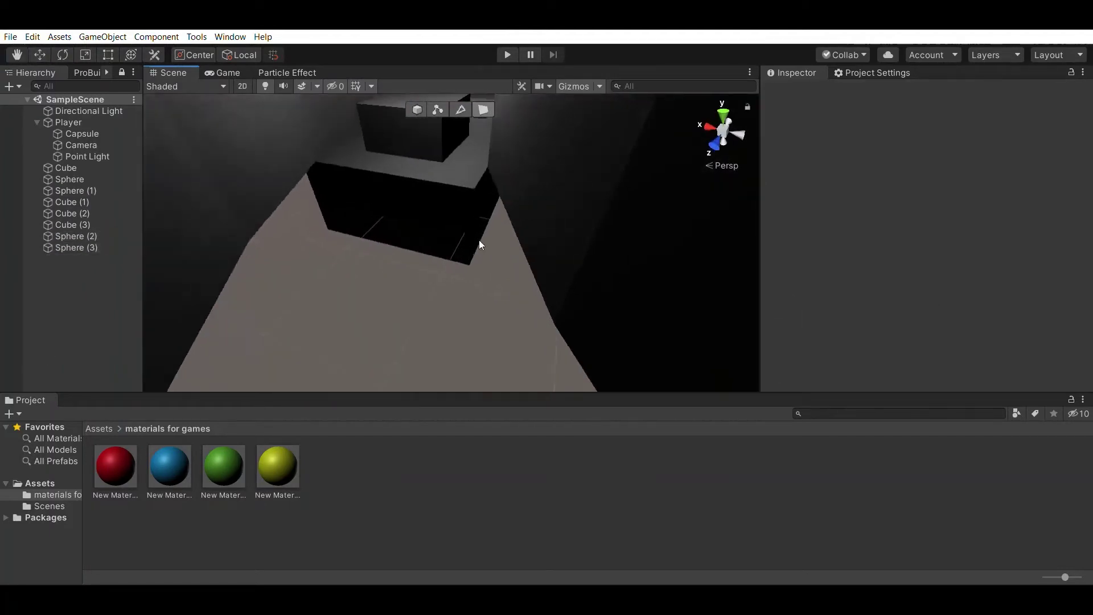
pyautogui.click(479, 240)
pyautogui.click(478, 166)
pyautogui.moveTo(478, 166)
pyautogui.mouseDown(button='right')
pyautogui.moveTo(301, 297)
pyautogui.moveTo(506, 223)
pyautogui.mouseUp(button='right')
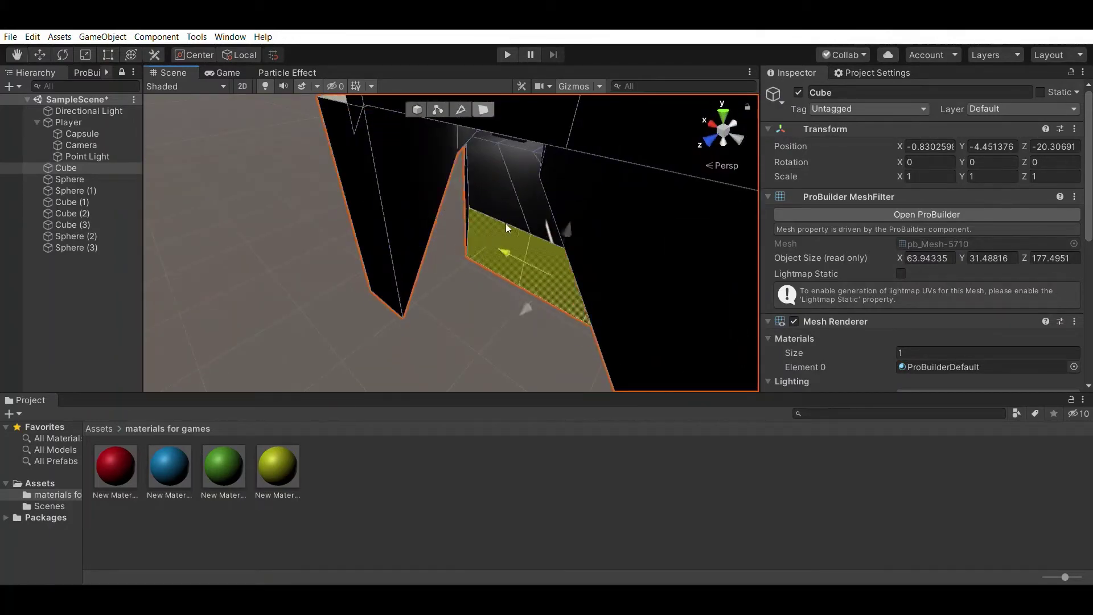
pyautogui.moveTo(417, 329); pyautogui.dragTo(341, 256, button='right')
pyautogui.hotkey('ctrl', 's')
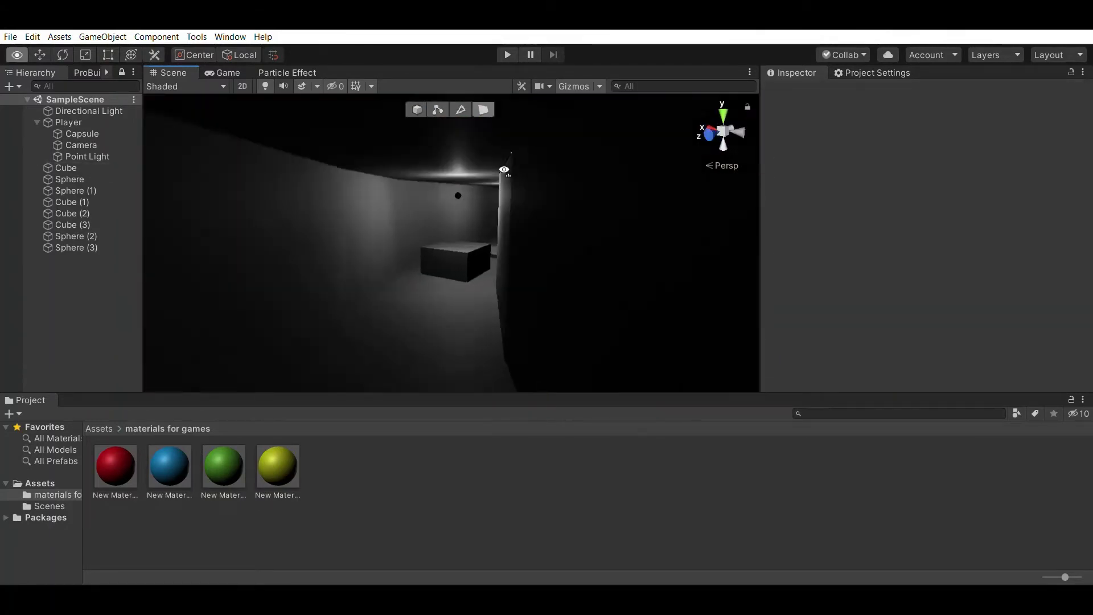
# Add a fourth lamp sphere, Sphere (4), further down the corridor and save
pyautogui.click(86, 110)
pyautogui.click(9, 85)
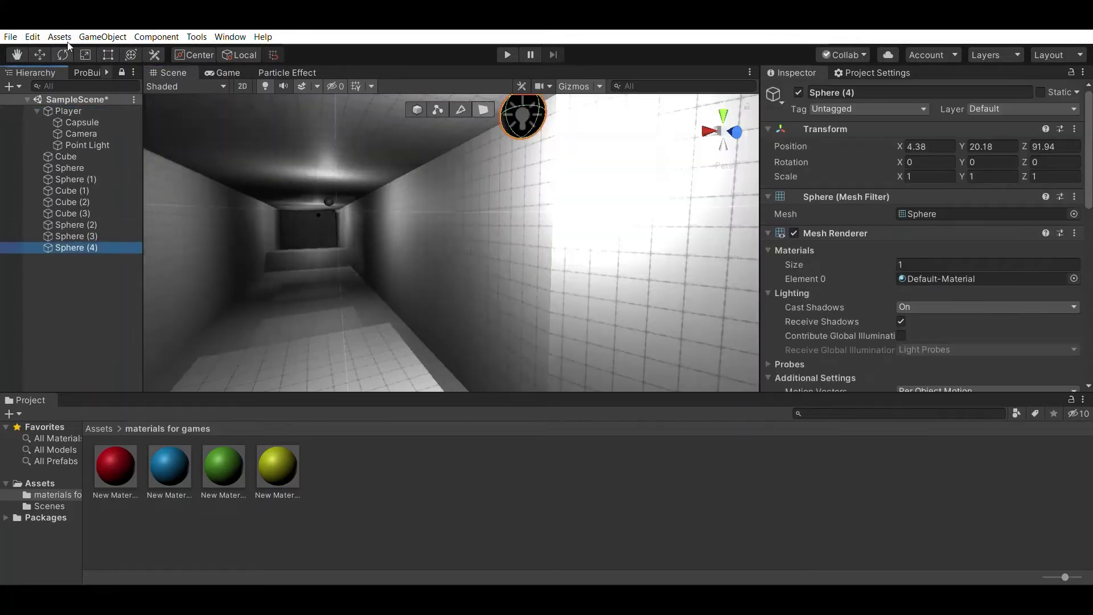
pyautogui.moveTo(398, 228)
pyautogui.mouseDown(button='right')
pyautogui.moveTo(410, 93)
pyautogui.moveTo(341, 227)
pyautogui.mouseUp(button='right')
pyautogui.click(222, 271)
pyautogui.hotkey('ctrl', 's')
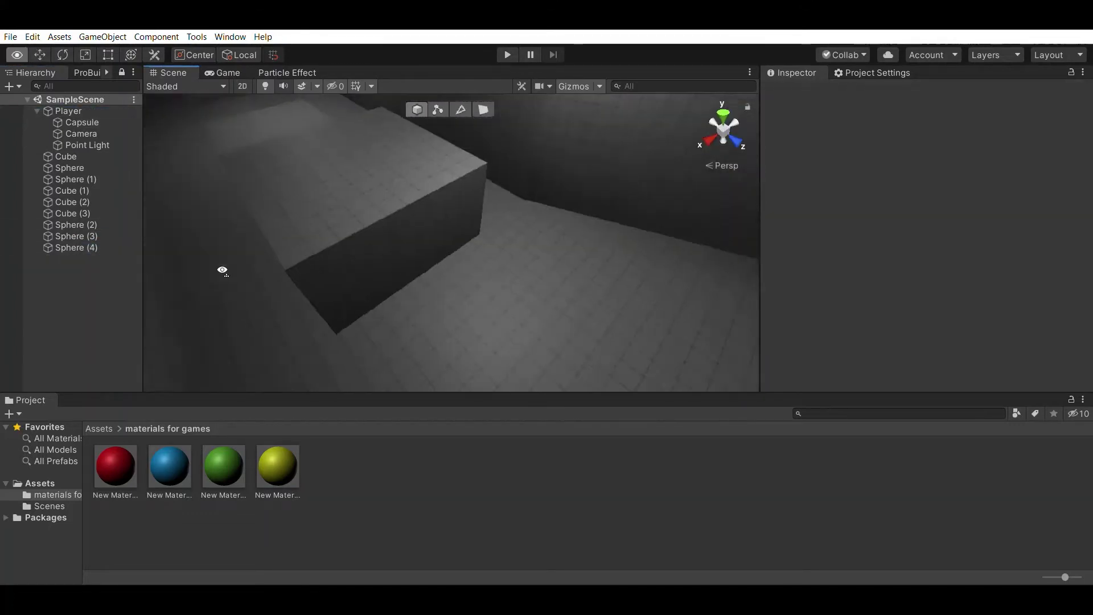
pyautogui.moveTo(222, 271)
pyautogui.mouseDown(button='right')
pyautogui.moveTo(587, 182)
pyautogui.moveTo(935, 199)
pyautogui.moveTo(19, 221)
pyautogui.mouseUp(button='right')
pyautogui.hotkey('ctrl', 'z')
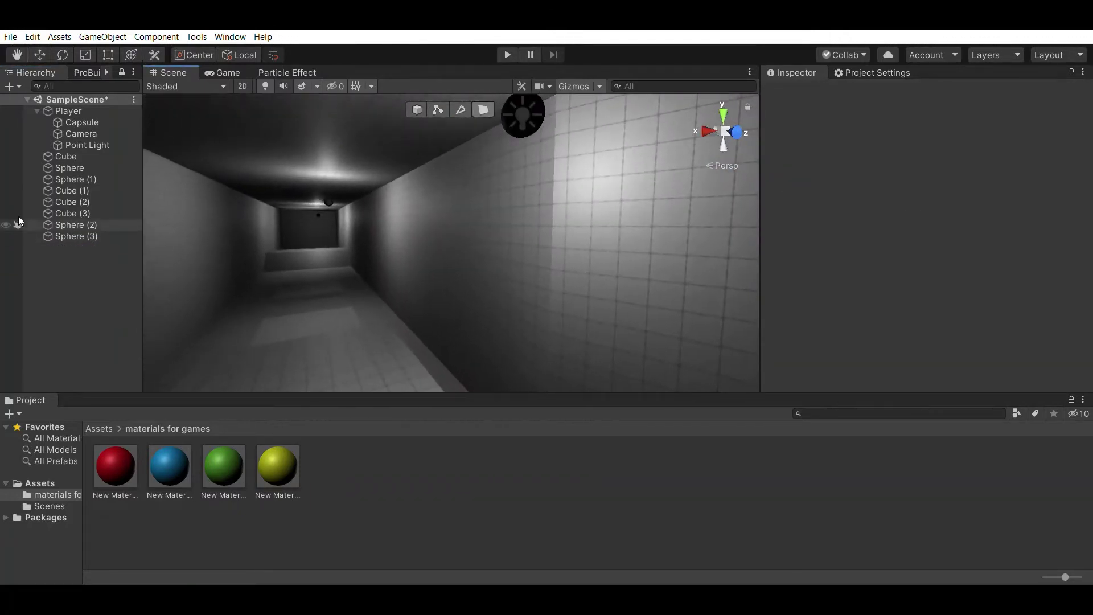
pyautogui.hotkey('ctrl', 'd')
pyautogui.moveTo(625, 269)
pyautogui.mouseDown(button='right')
pyautogui.moveTo(452, 144)
pyautogui.moveTo(543, 169)
pyautogui.mouseUp(button='right')
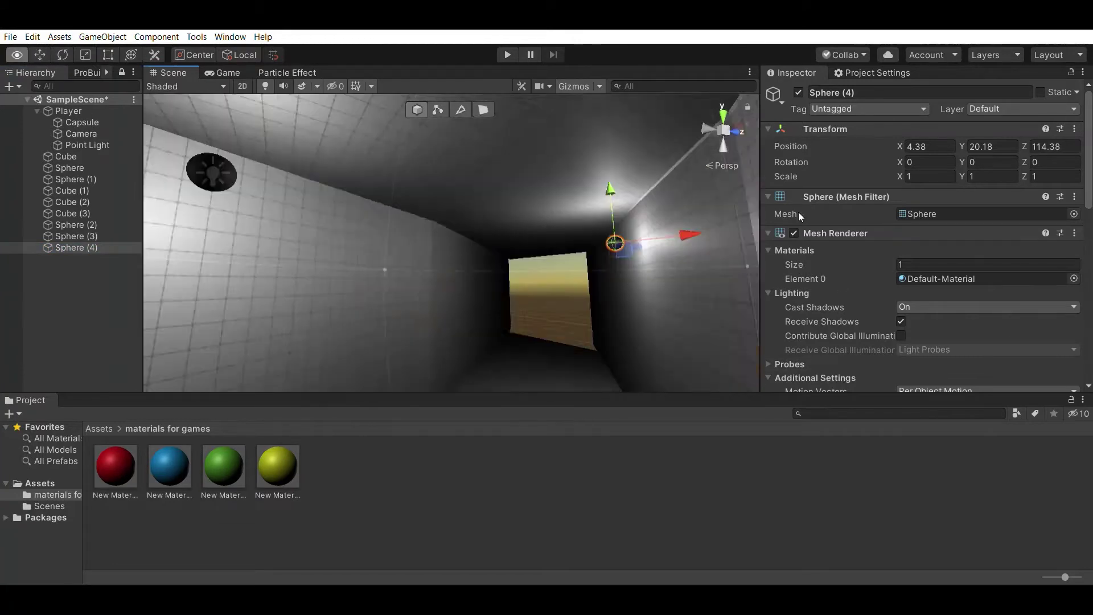
pyautogui.moveTo(427, 192); pyautogui.dragTo(385, 242)
pyautogui.hotkey('ctrl', 's')
# Create a new 10-unit ProBuilder cube, Cube (4), and lower it to floor level
pyautogui.moveTo(386, 246)
pyautogui.mouseDown(button='right')
pyautogui.moveTo(595, 187)
pyautogui.moveTo(587, 182)
pyautogui.mouseUp(button='right')
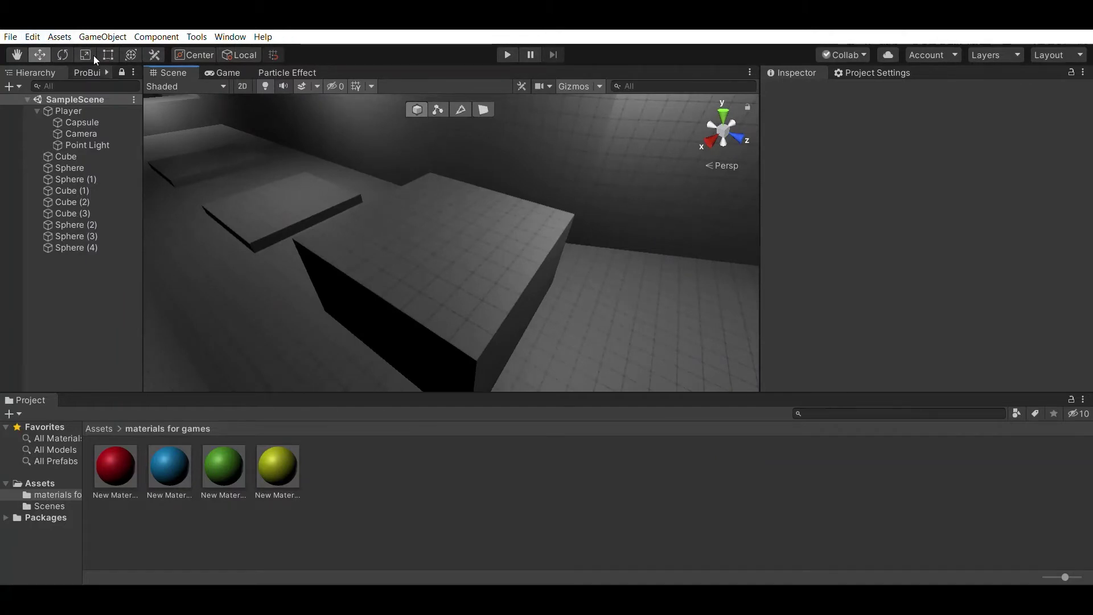
pyautogui.click(87, 72)
pyautogui.click(29, 91)
pyautogui.moveTo(450, 245)
pyautogui.mouseDown(button='right')
pyautogui.moveTo(1010, 104)
pyautogui.moveTo(487, 313)
pyautogui.moveTo(591, 197)
pyautogui.mouseUp(button='right')
pyautogui.moveTo(591, 197); pyautogui.dragTo(571, 343)
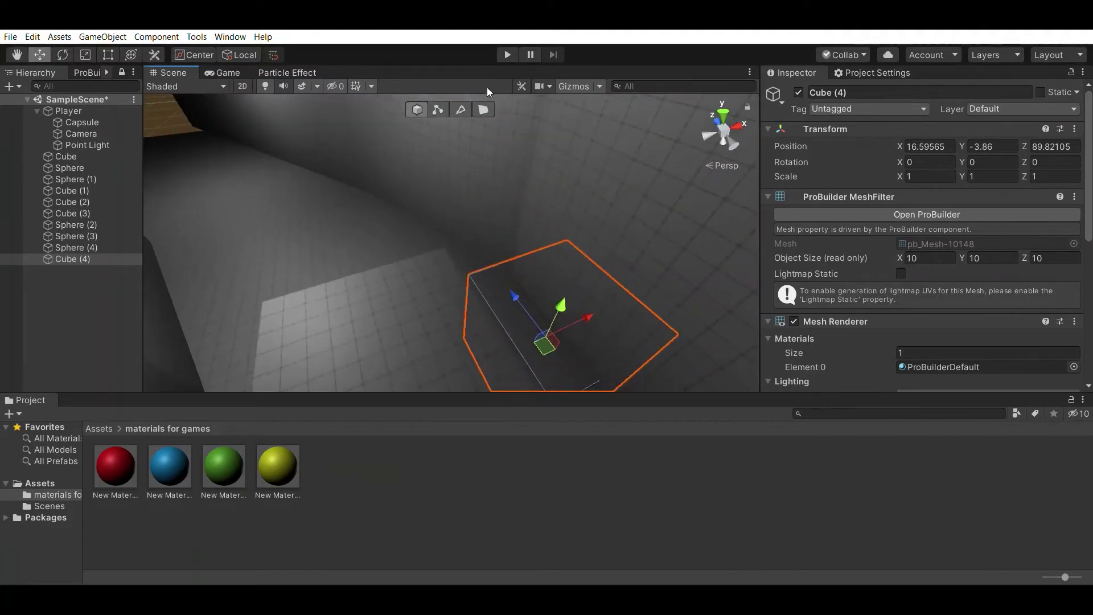
# Pull Cube (4)'s face outward to lengthen it and shift the face sideways
pyautogui.moveTo(487, 91); pyautogui.dragTo(487, 189, button='right')
pyautogui.click(502, 151)
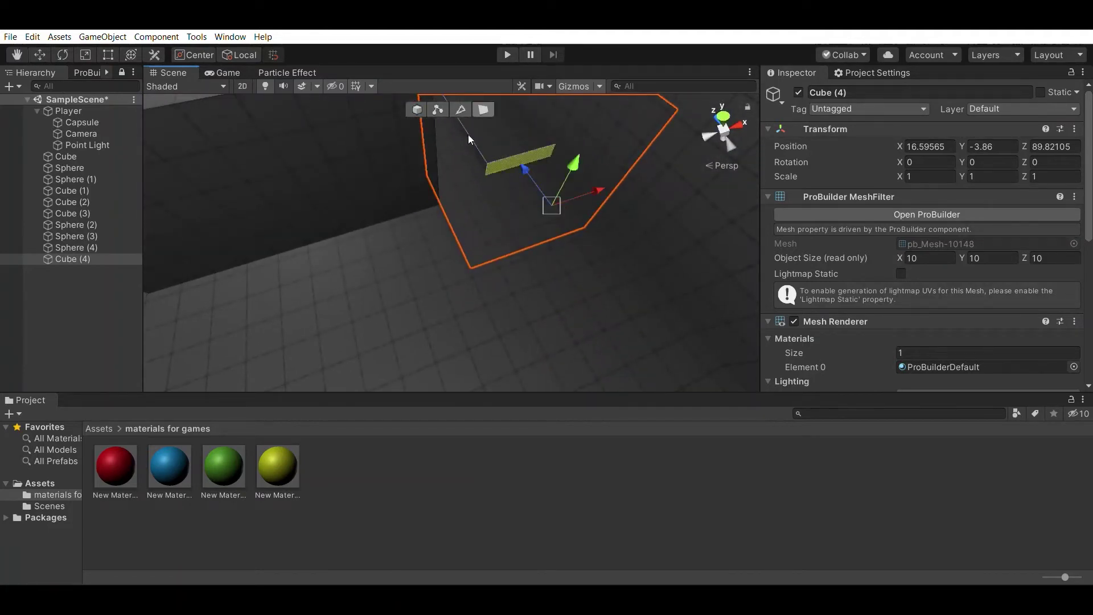
pyautogui.moveTo(470, 132); pyautogui.dragTo(497, 101)
pyautogui.moveTo(497, 102); pyautogui.dragTo(507, 128, button='right')
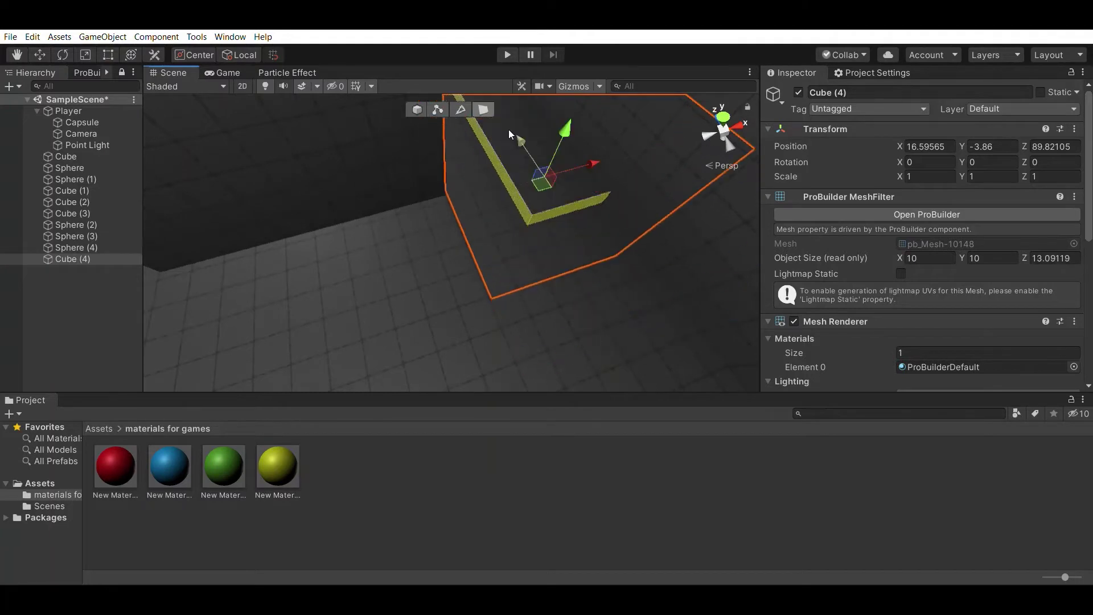
pyautogui.moveTo(510, 134); pyautogui.dragTo(614, 337)
pyautogui.moveTo(934, 135); pyautogui.dragTo(67, 117, button='right')
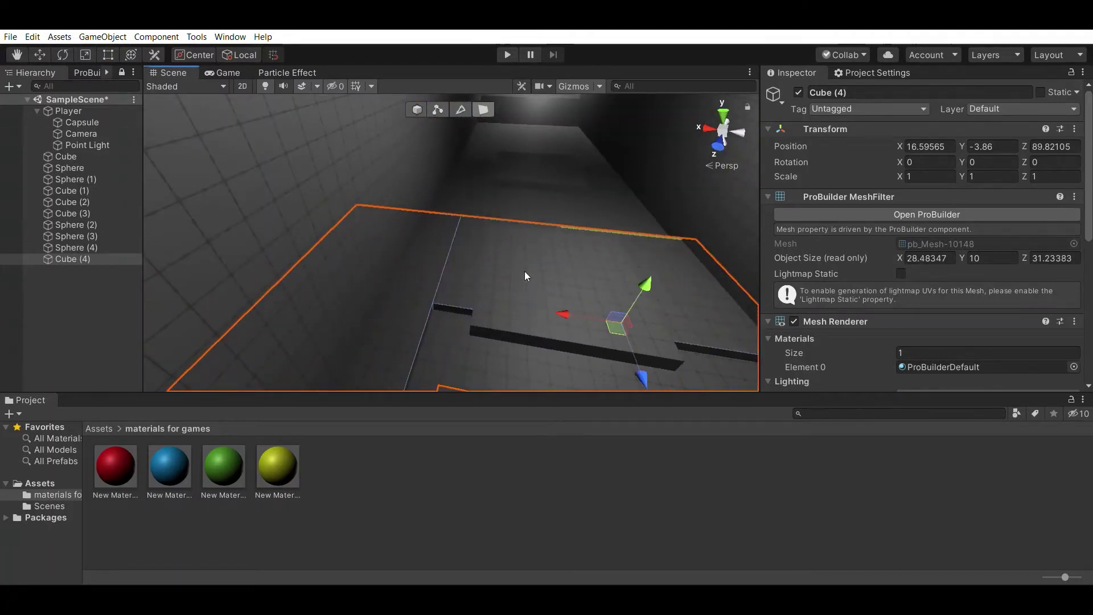
pyautogui.moveTo(524, 276); pyautogui.dragTo(592, 313, button='right')
pyautogui.moveTo(562, 132); pyautogui.dragTo(573, 126, button='right')
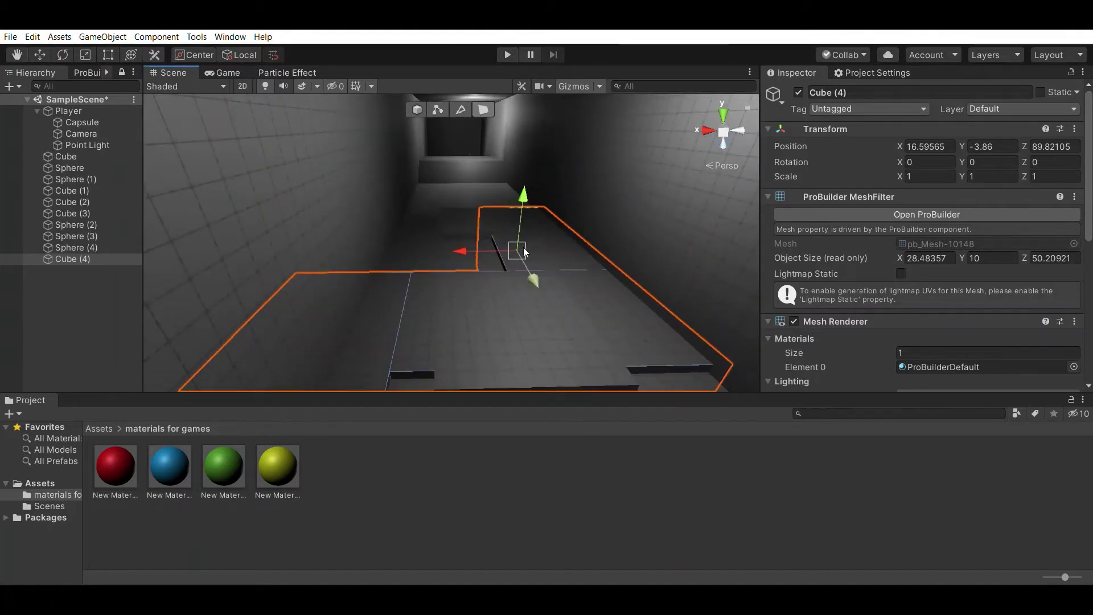
pyautogui.moveTo(461, 252); pyautogui.dragTo(438, 254)
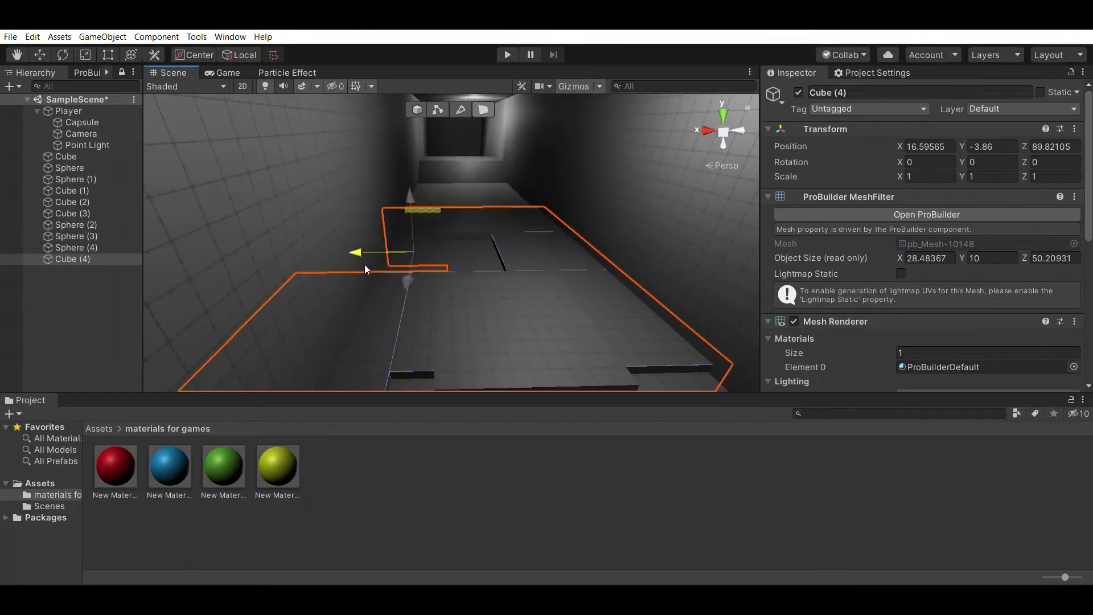
pyautogui.moveTo(438, 291); pyautogui.dragTo(531, 185, button='right')
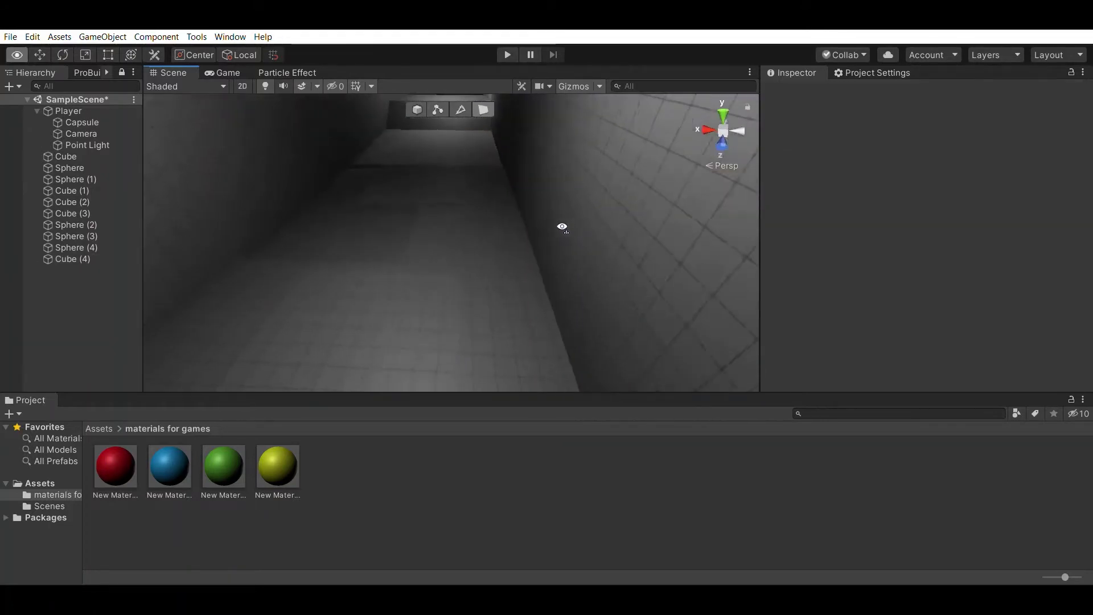
pyautogui.moveTo(532, 185); pyautogui.dragTo(804, 159, button='right')
# Frame Cube (4) and widen it by pulling a side face out to 28.653
pyautogui.click(514, 207)
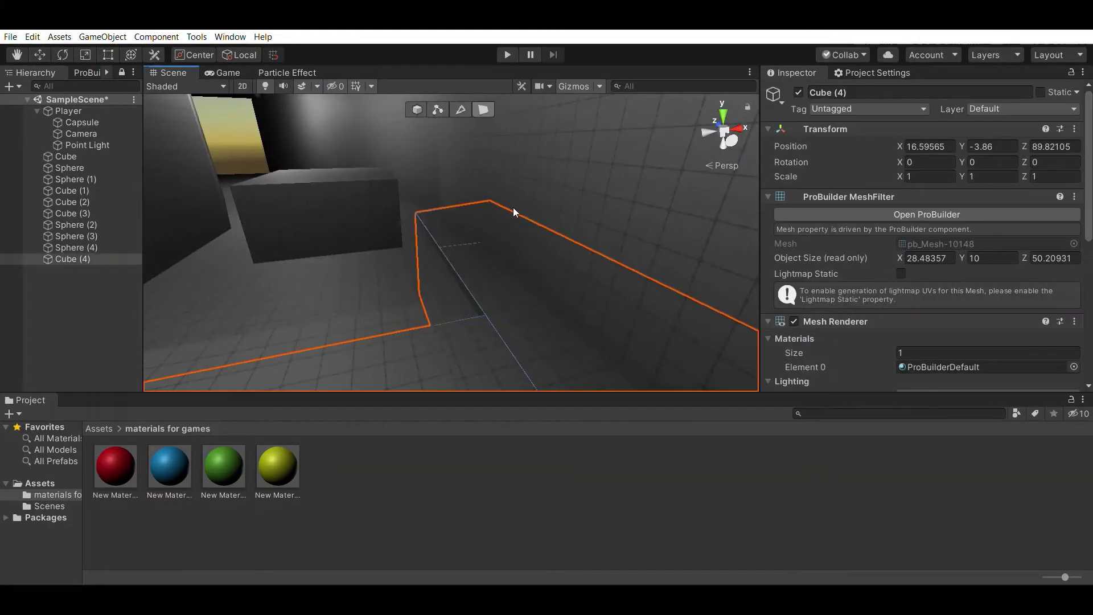
pyautogui.press('f')
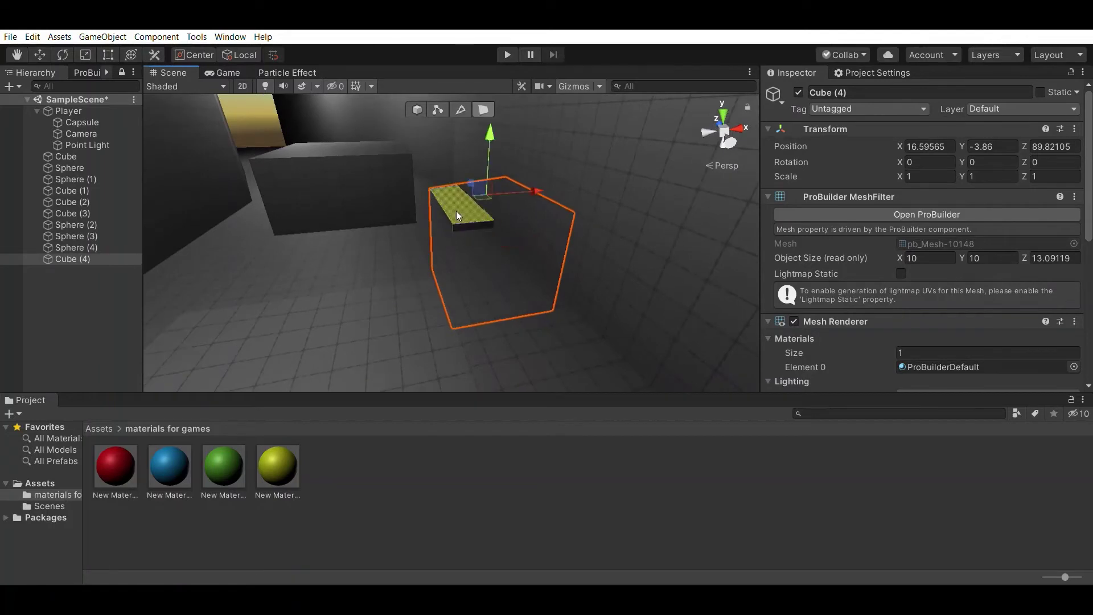
pyautogui.click(457, 211)
pyautogui.moveTo(480, 200)
pyautogui.mouseDown(button='right')
pyautogui.moveTo(491, 186)
pyautogui.moveTo(485, 203)
pyautogui.moveTo(983, 228)
pyautogui.mouseUp(button='right')
pyautogui.click(490, 186)
pyautogui.press('f')
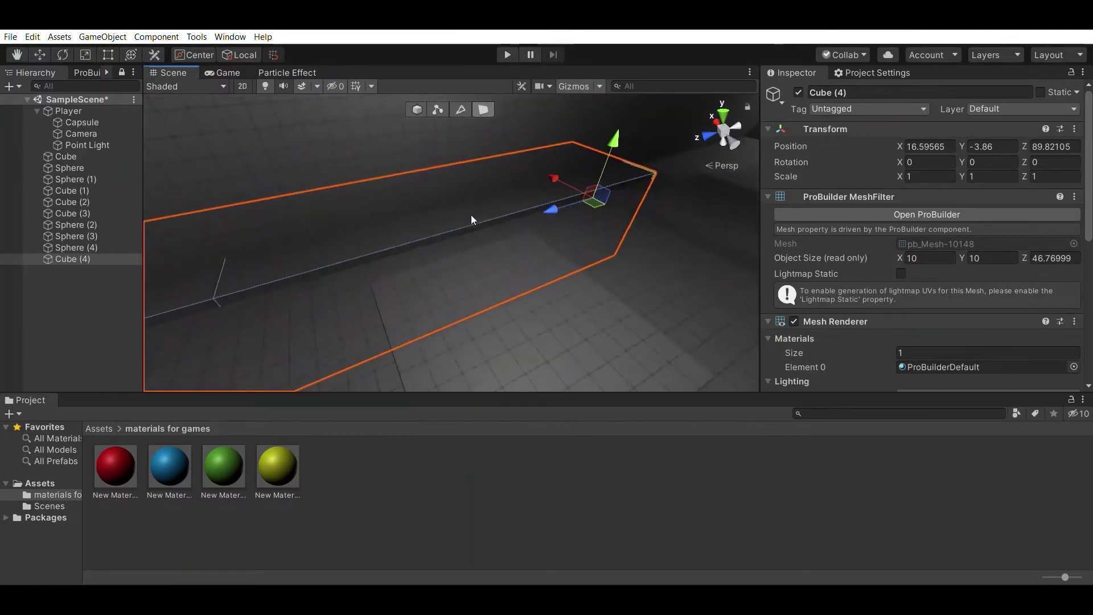
pyautogui.moveTo(564, 274); pyautogui.dragTo(199, 208, button='right')
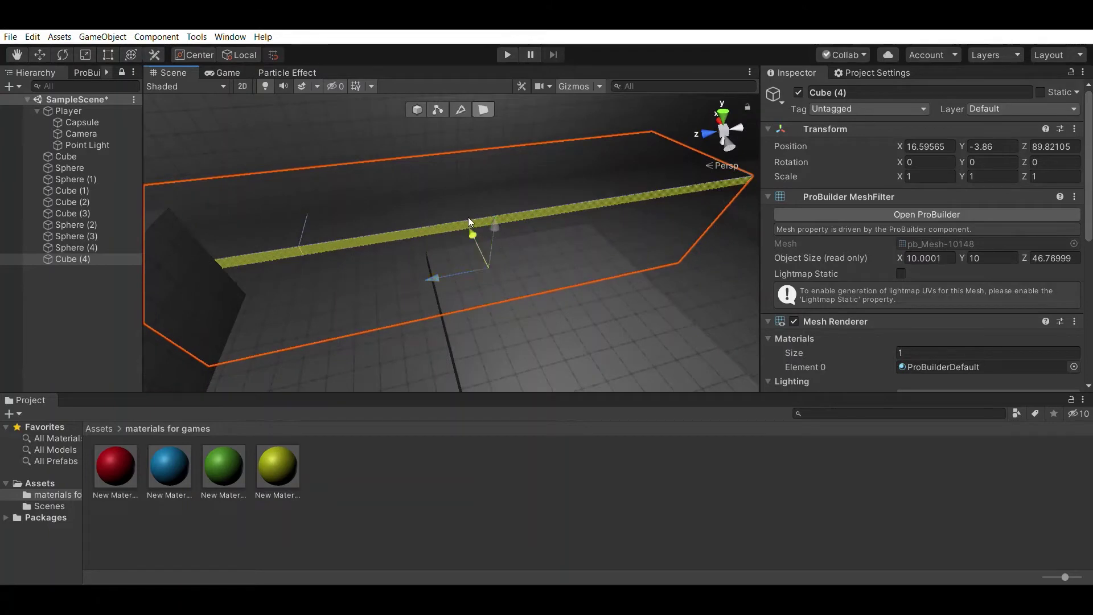
pyautogui.moveTo(468, 221); pyautogui.dragTo(477, 326, button='right')
pyautogui.moveTo(477, 326); pyautogui.dragTo(541, 325)
pyautogui.moveTo(541, 324)
pyautogui.mouseDown(button='right')
pyautogui.moveTo(562, 298)
pyautogui.moveTo(440, 264)
pyautogui.mouseUp(button='right')
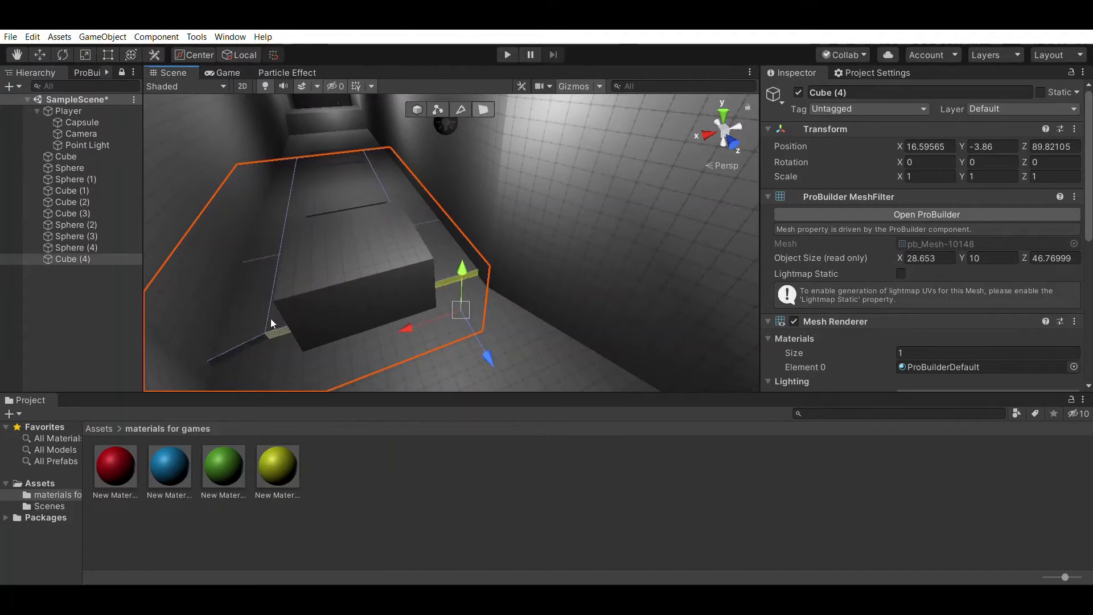
# Lengthen Cube (4) to about 70.65 units by pulling its end face outward
pyautogui.moveTo(271, 323); pyautogui.dragTo(247, 329)
pyautogui.moveTo(247, 329); pyautogui.dragTo(285, 330, button='right')
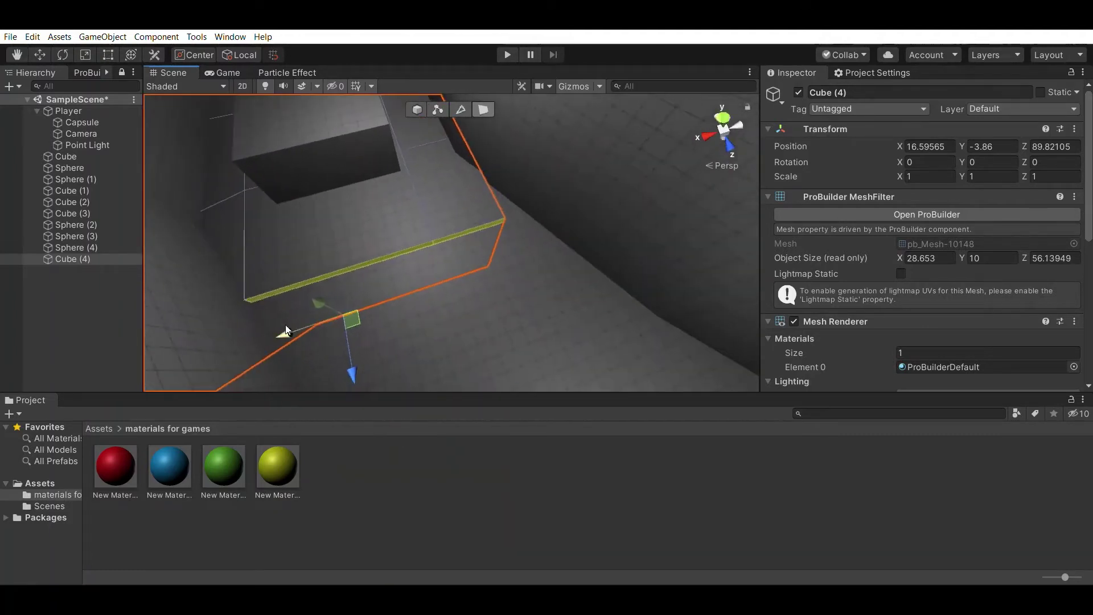
pyautogui.moveTo(352, 329); pyautogui.dragTo(411, 340)
pyautogui.moveTo(411, 340); pyautogui.dragTo(631, 359, button='right')
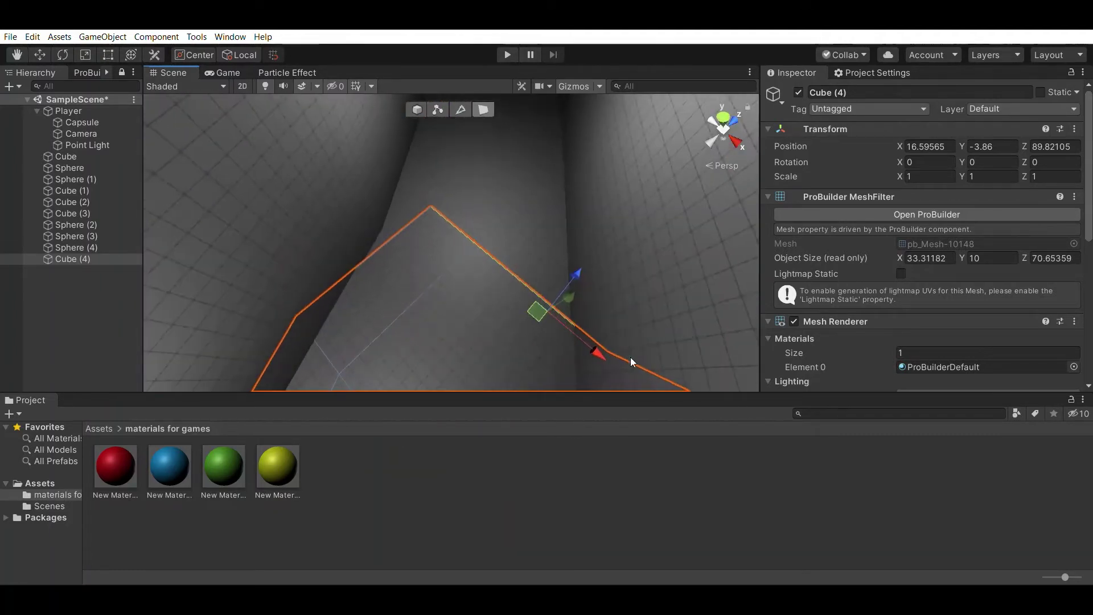
pyautogui.moveTo(535, 320); pyautogui.dragTo(639, 221)
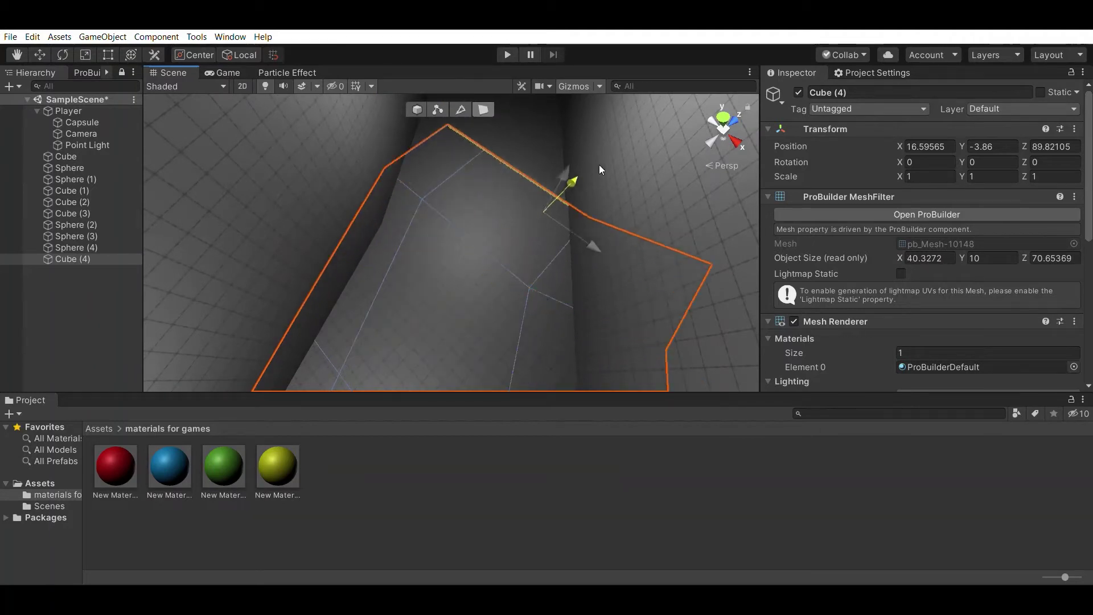
# Extrude a new floor section and apply the red material to its face
pyautogui.moveTo(512, 160); pyautogui.dragTo(516, 191, button='right')
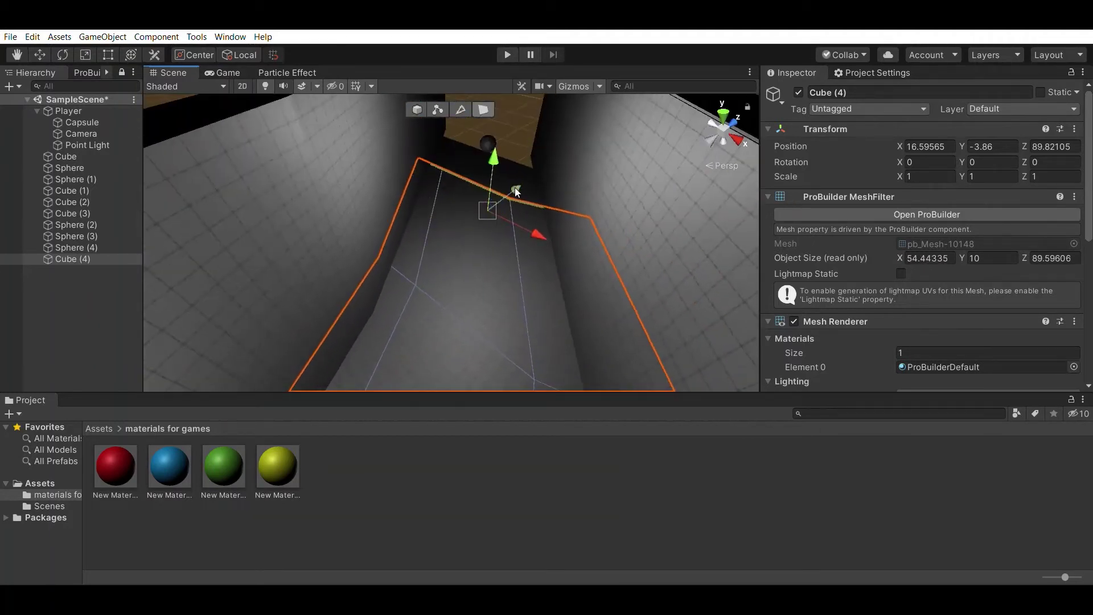
pyautogui.moveTo(525, 152); pyautogui.dragTo(505, 127)
pyautogui.moveTo(506, 126); pyautogui.dragTo(247, 475, button='right')
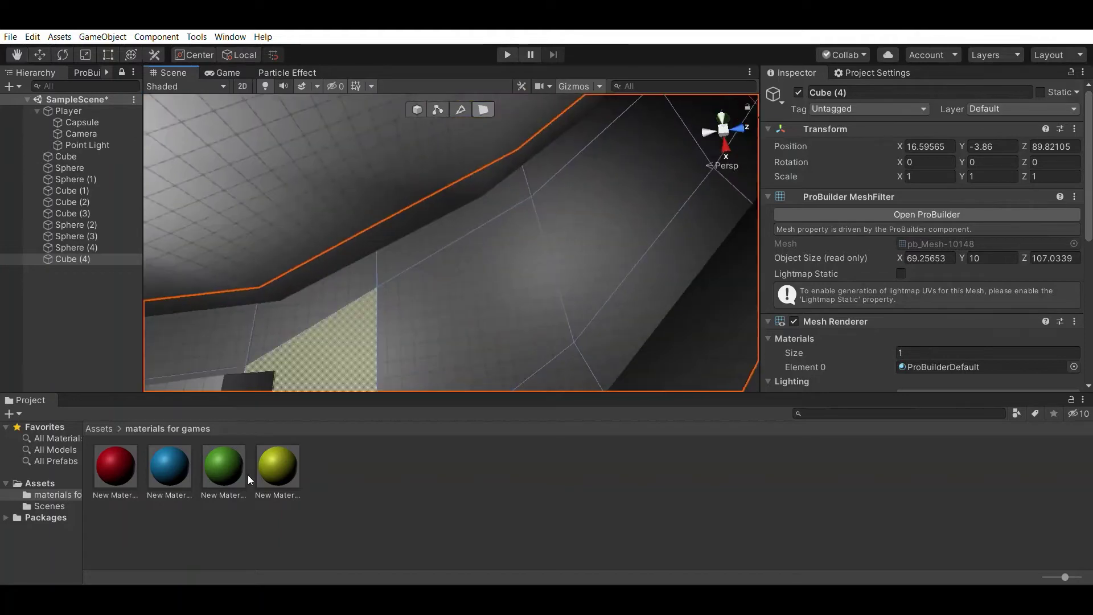
pyautogui.moveTo(388, 315); pyautogui.dragTo(538, 258)
pyautogui.moveTo(538, 255)
pyautogui.mouseDown(button='right')
pyautogui.moveTo(278, 176)
pyautogui.moveTo(426, 161)
pyautogui.moveTo(729, 222)
pyautogui.moveTo(517, 232)
pyautogui.mouseUp(button='right')
# Save, then duplicate yellow Cube (3) and move the copy further down the corridor
pyautogui.hotkey('ctrl', 's')
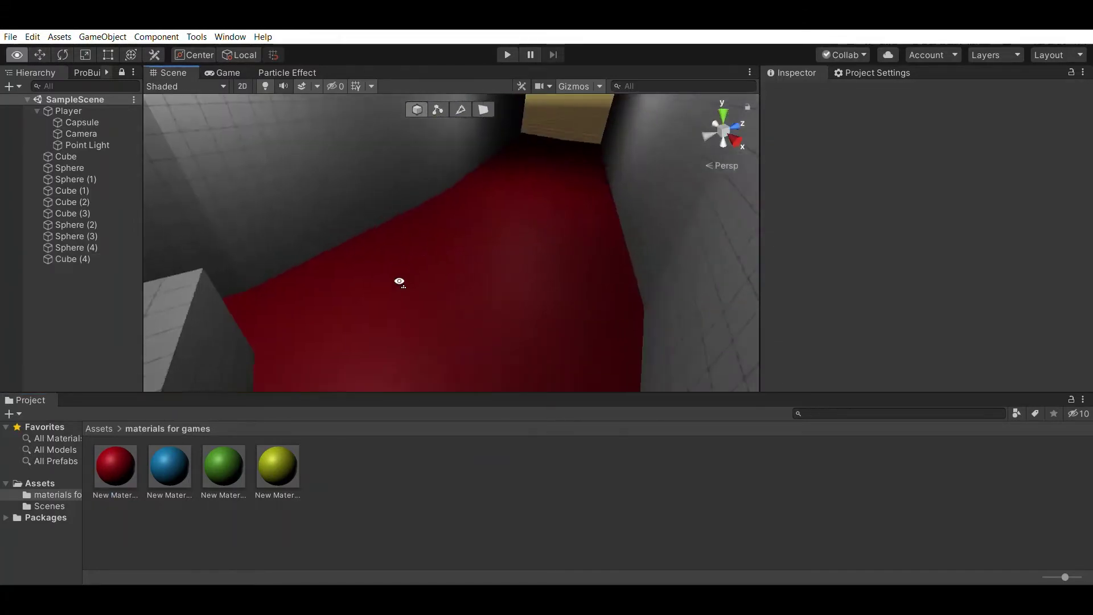
pyautogui.click(421, 257)
pyautogui.press('f')
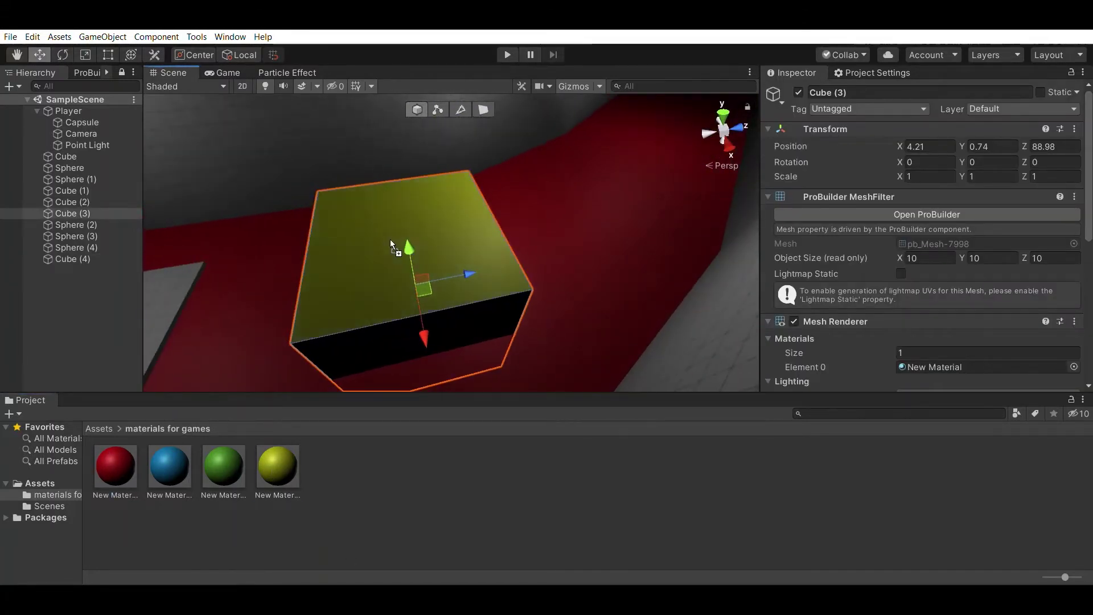
pyautogui.hotkey('ctrl', 'd')
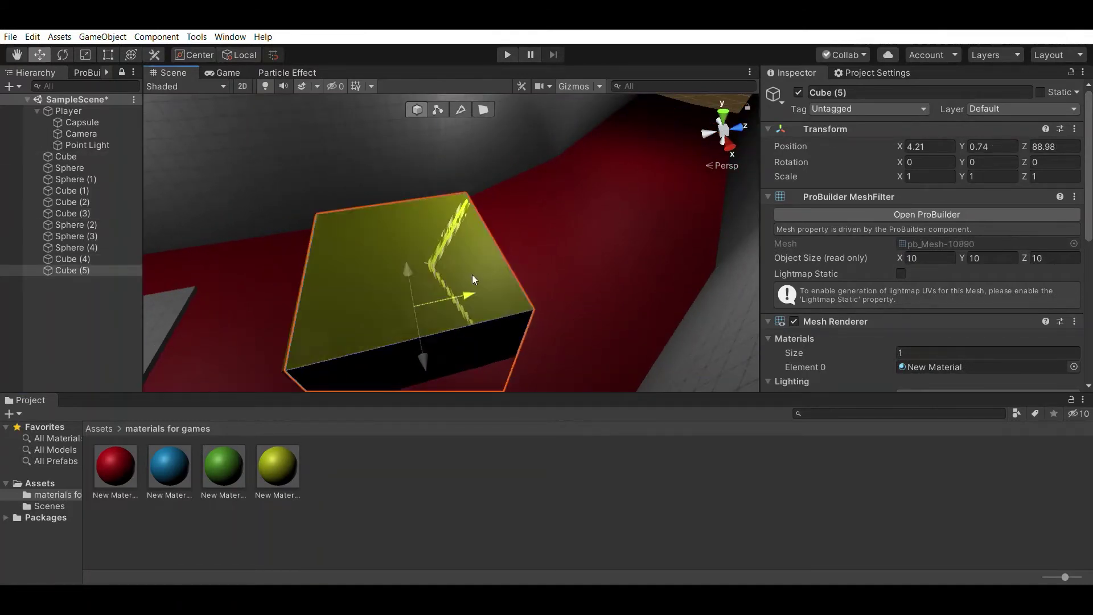
pyautogui.moveTo(473, 279); pyautogui.dragTo(505, 283)
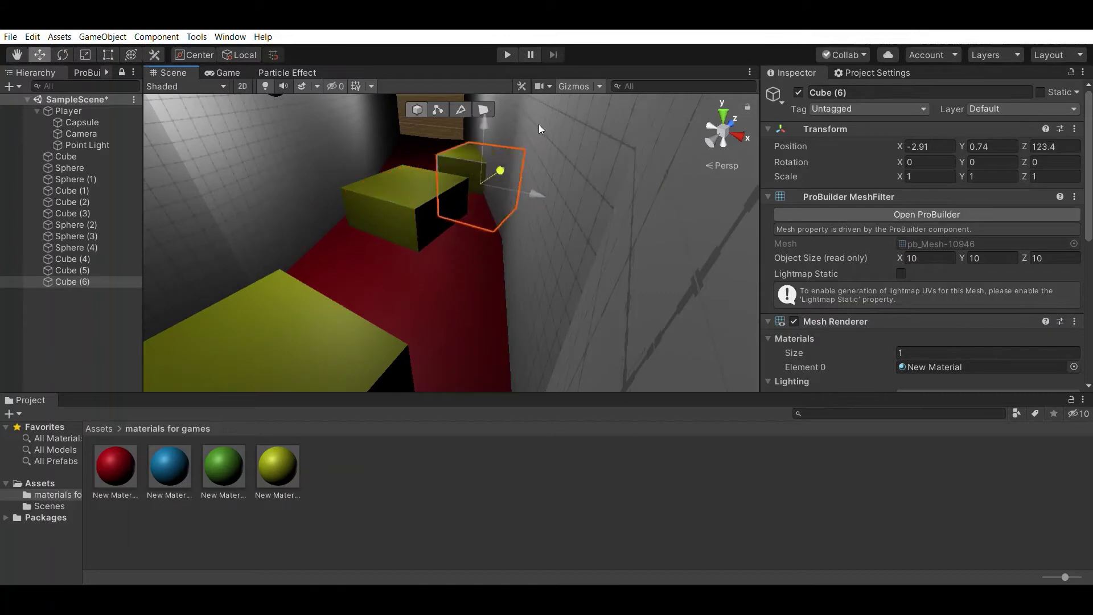
pyautogui.scroll(-3, 436, 146)
# Clear the selection and look along the corridor at the yellow boxes
pyautogui.click(459, 158)
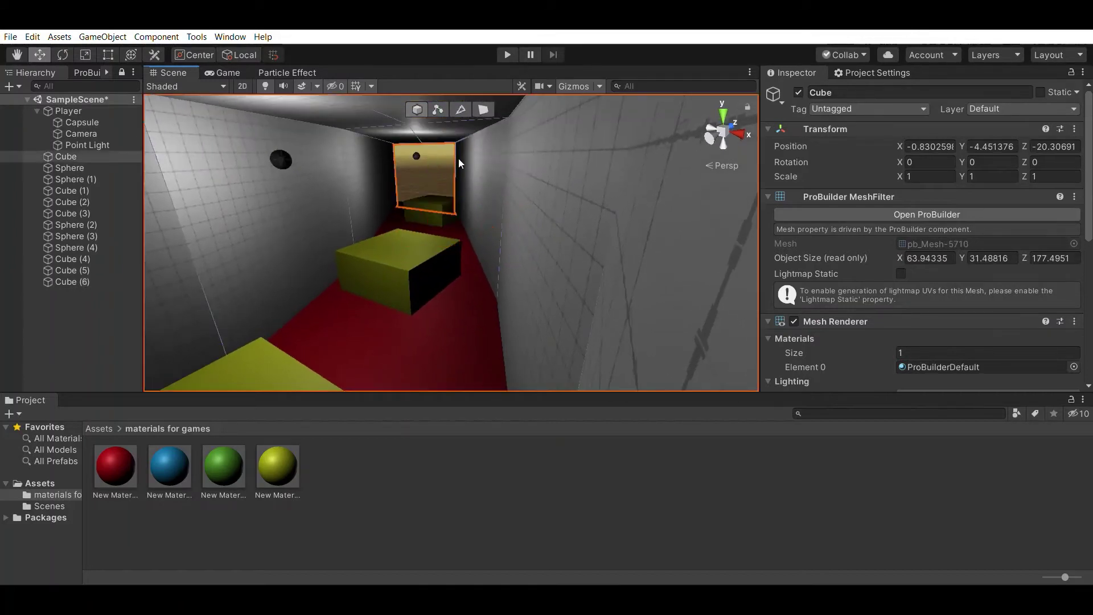
pyautogui.moveTo(441, 156)
pyautogui.mouseDown(button='right')
pyautogui.moveTo(387, 175)
pyautogui.moveTo(152, 113)
pyautogui.mouseUp(button='right')
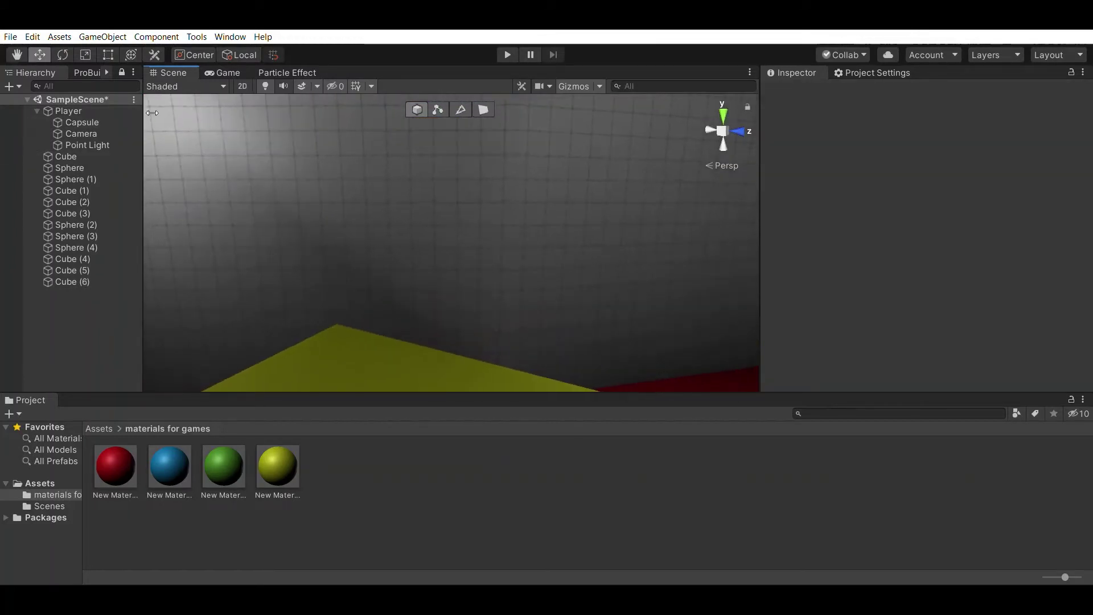
pyautogui.moveTo(512, 188); pyautogui.dragTo(325, 277, button='right')
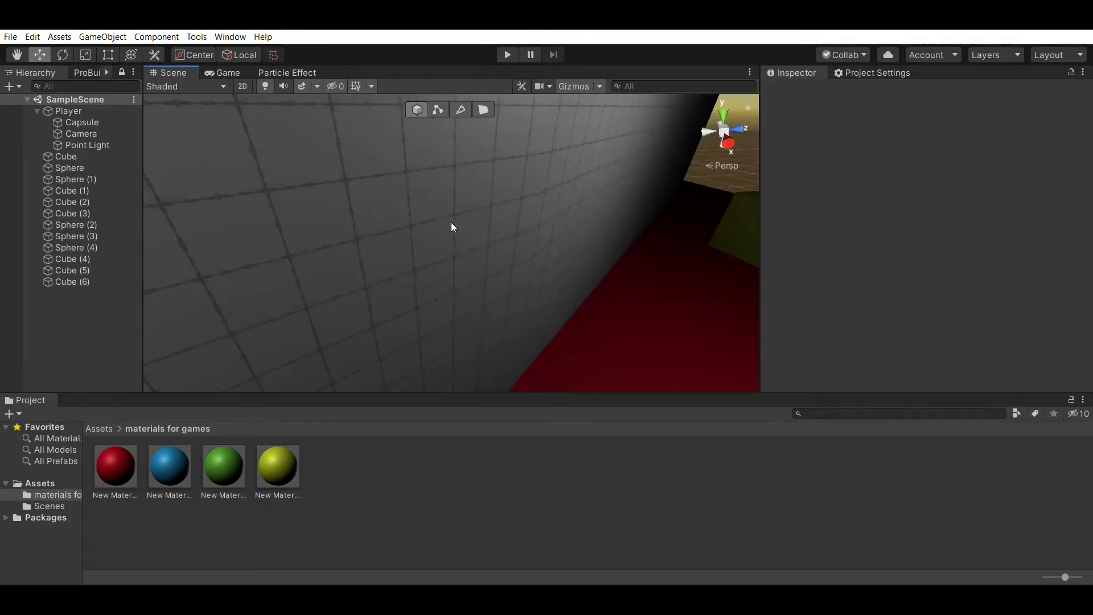
pyautogui.moveTo(451, 226)
pyautogui.mouseDown(button='right')
pyautogui.moveTo(892, 226)
pyautogui.moveTo(376, 201)
pyautogui.mouseUp(button='right')
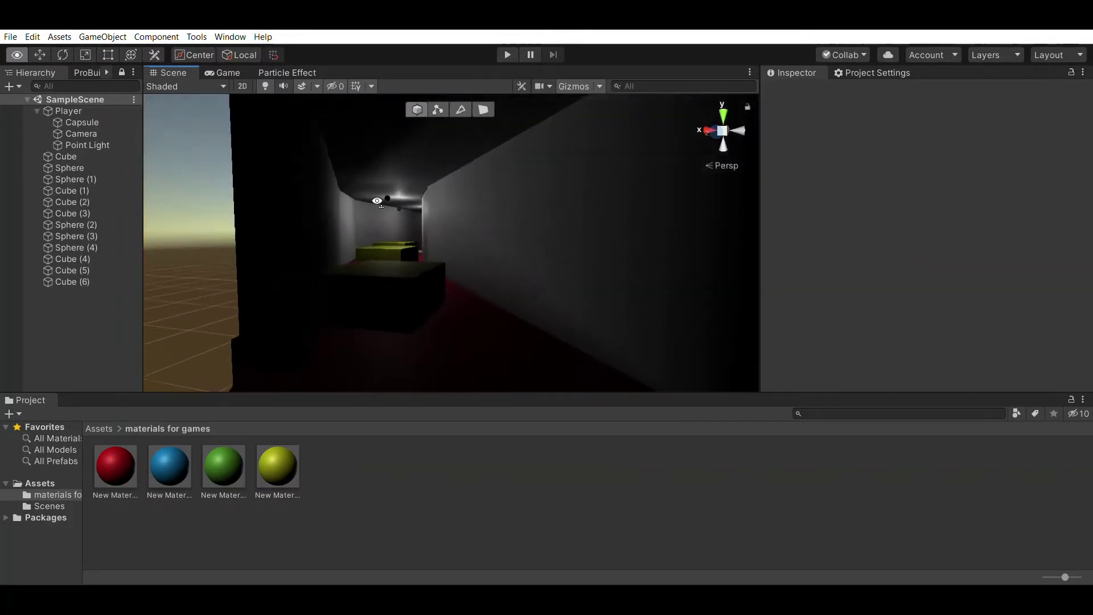
pyautogui.moveTo(377, 200); pyautogui.dragTo(166, 166, button='right')
# Duplicate lamp Sphere (4) and move the copy, Sphere (5), down the corridor to Z 138.43
pyautogui.click(171, 149)
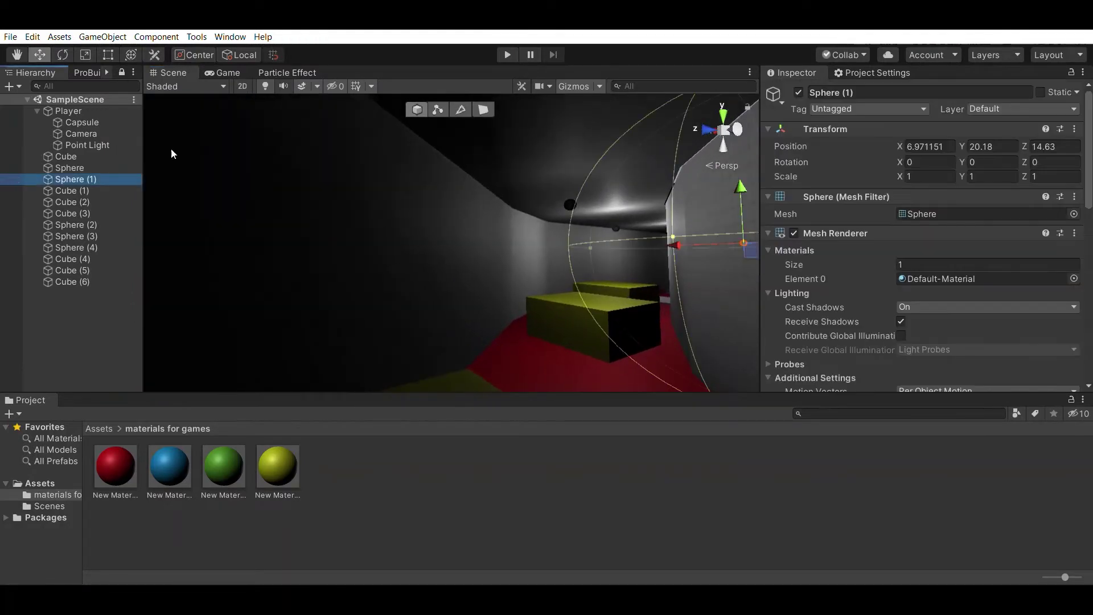
pyautogui.moveTo(450, 166); pyautogui.dragTo(504, 189, button='right')
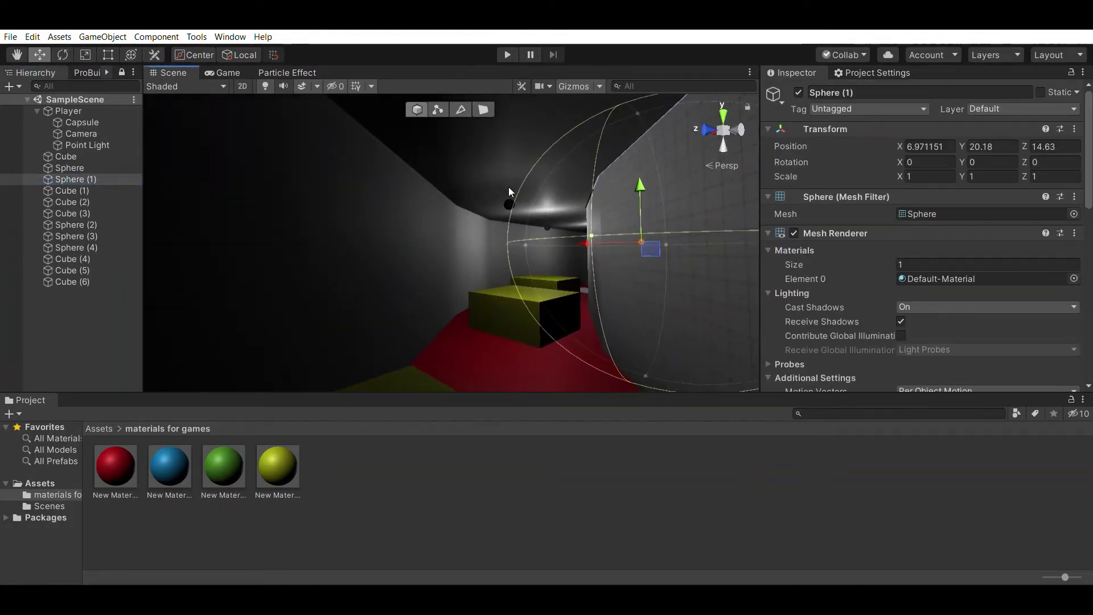
pyautogui.click(509, 190)
pyautogui.hotkey('ctrl', 'd')
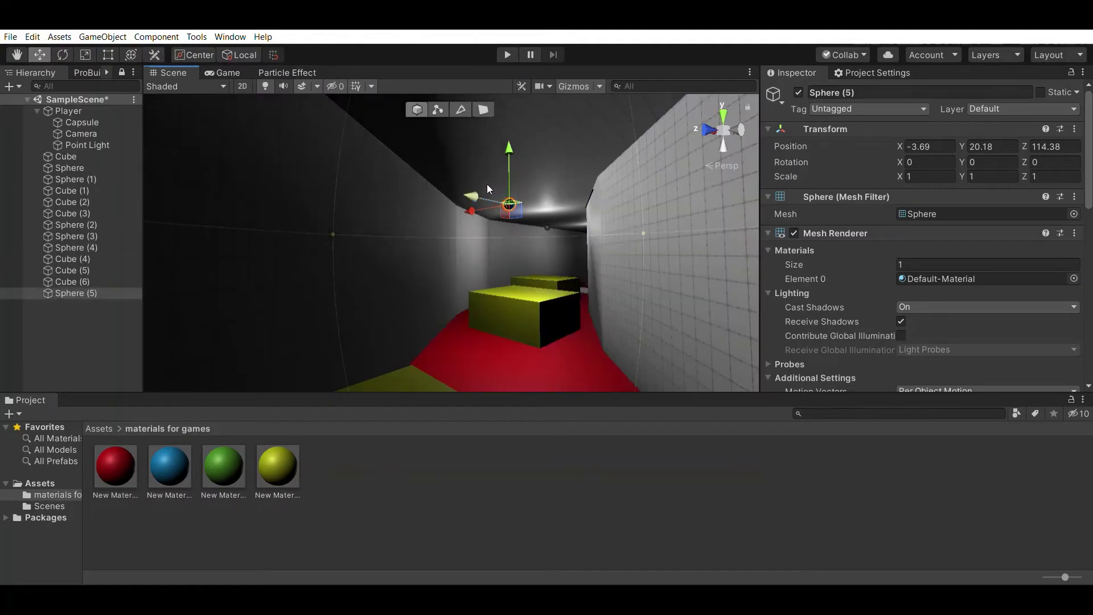
pyautogui.moveTo(487, 184)
pyautogui.mouseDown(button='right')
pyautogui.moveTo(251, 232)
pyautogui.moveTo(389, 190)
pyautogui.moveTo(512, 189)
pyautogui.mouseUp(button='right')
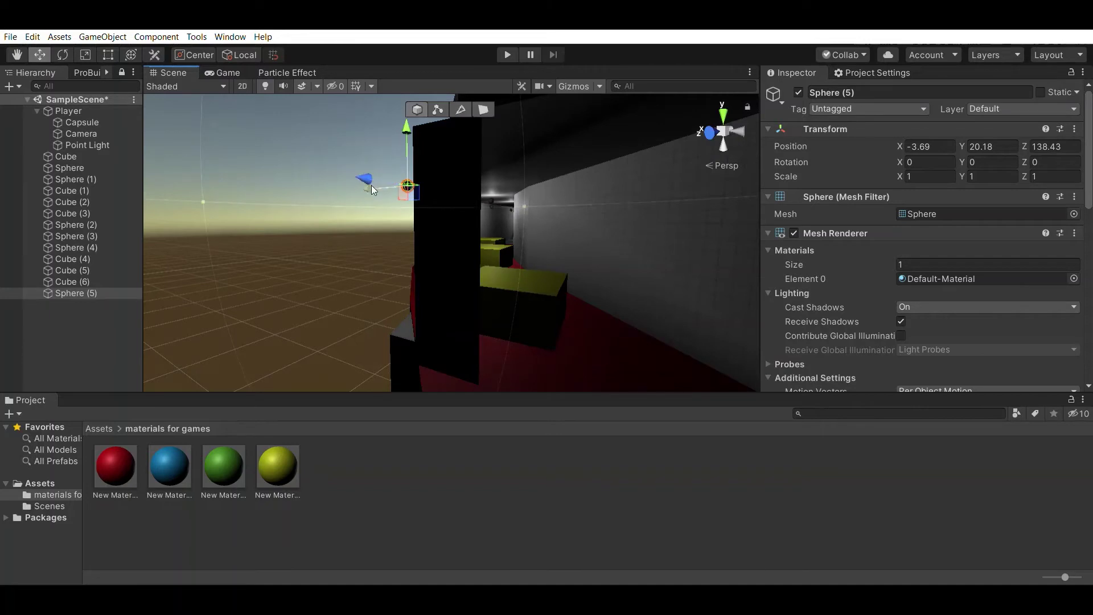
pyautogui.moveTo(371, 185); pyautogui.dragTo(437, 179)
pyautogui.moveTo(438, 179); pyautogui.dragTo(757, 219, button='right')
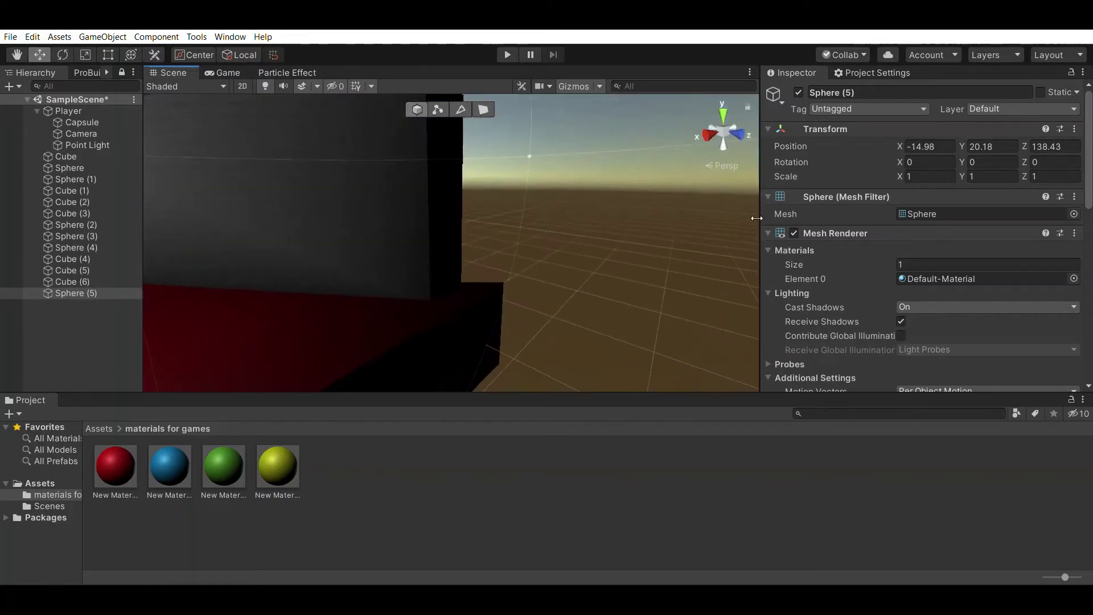
# Deselect the new lamp, save the scene and switch to face selection
pyautogui.click(508, 199)
pyautogui.hotkey('ctrl', 's')
pyautogui.moveTo(507, 200); pyautogui.dragTo(437, 81, button='right')
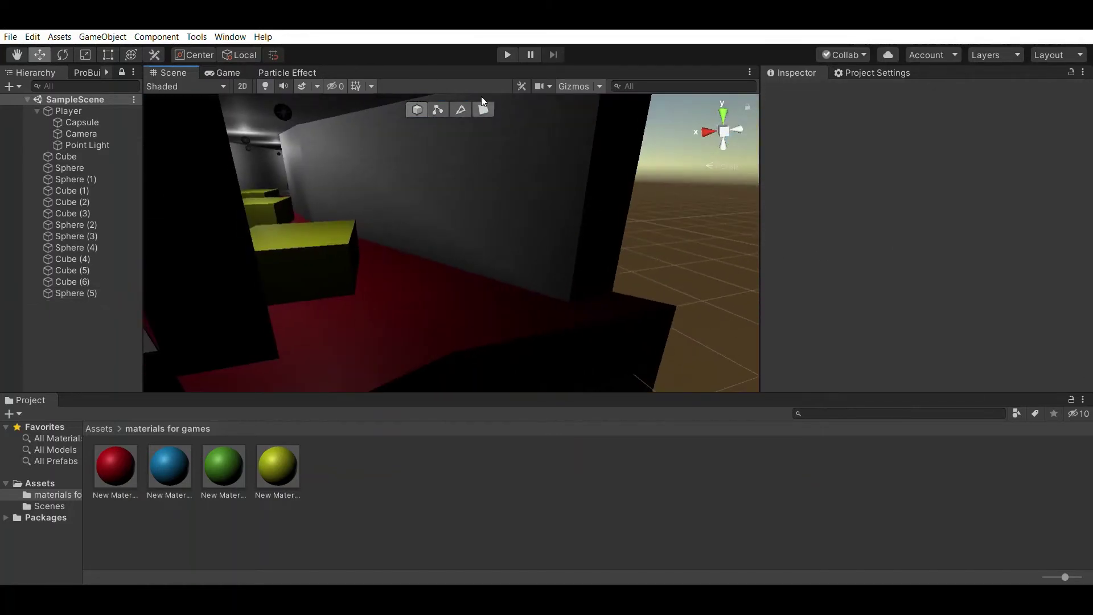
pyautogui.click(484, 110)
# Pull the end faces of floor piece Cube (4) outward, lengthening it to about 141.1
pyautogui.moveTo(483, 114); pyautogui.dragTo(428, 296, button='right')
pyautogui.click(429, 296)
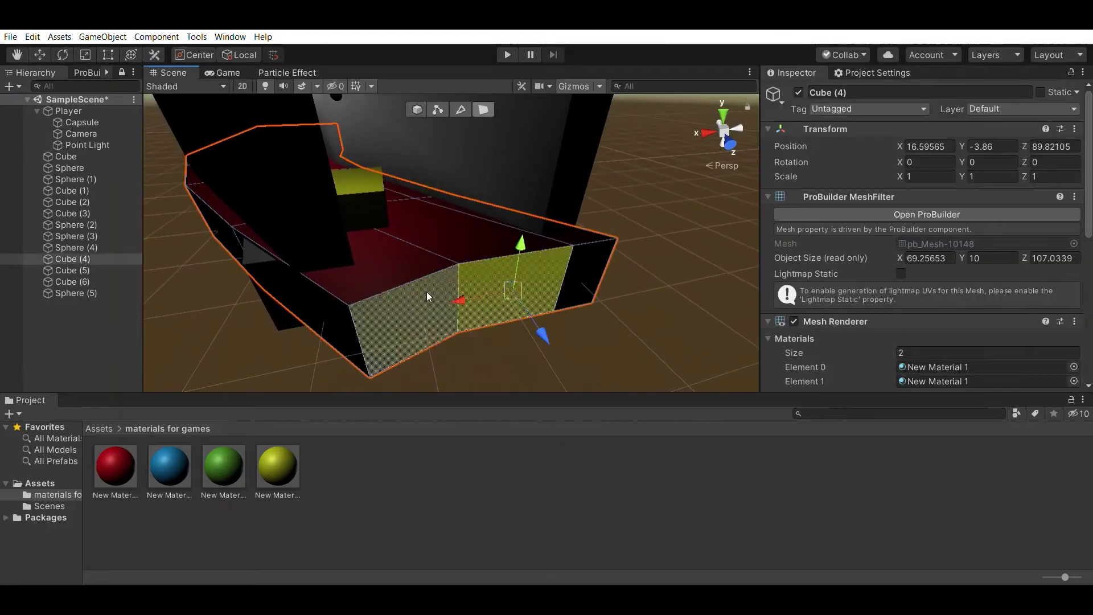
pyautogui.keyDown('shift'); pyautogui.click(576, 287); pyautogui.keyUp('shift')
pyautogui.moveTo(576, 287)
pyautogui.keyDown('alt'); pyautogui.mouseDown()
pyautogui.moveTo(505, 323)
pyautogui.moveTo(627, 308)
pyautogui.moveTo(530, 263)
pyautogui.mouseUp(); pyautogui.keyUp('alt')
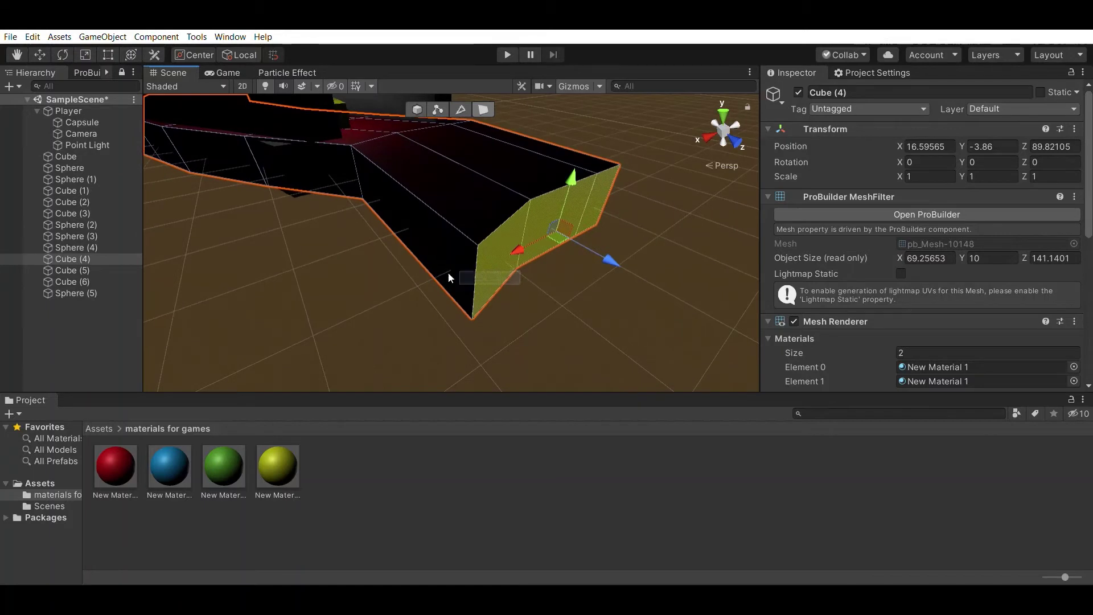
pyautogui.click(514, 235)
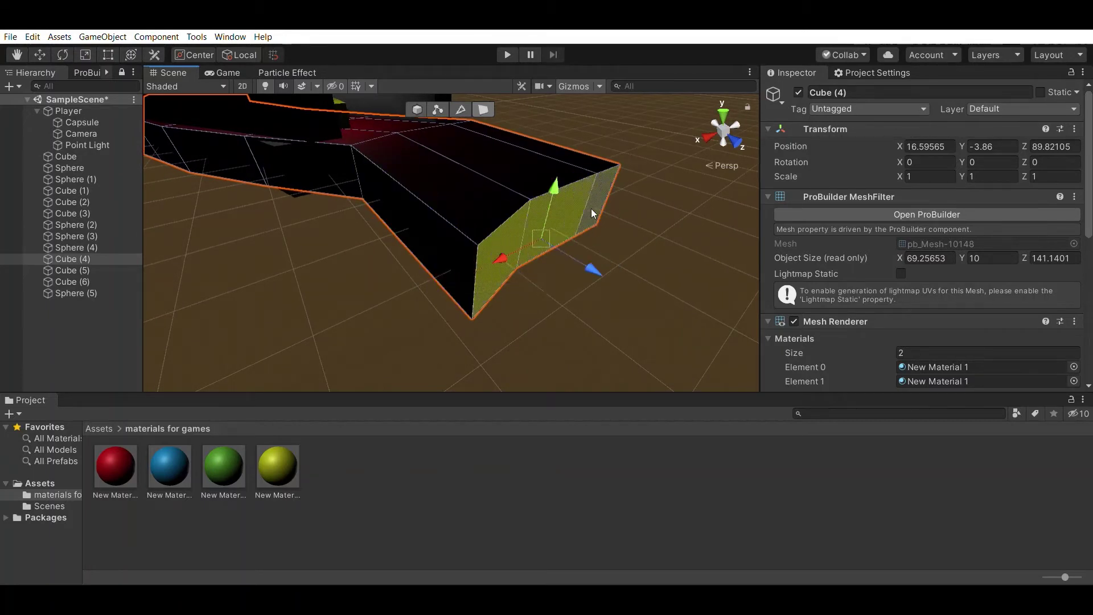
pyautogui.moveTo(525, 238); pyautogui.dragTo(438, 275)
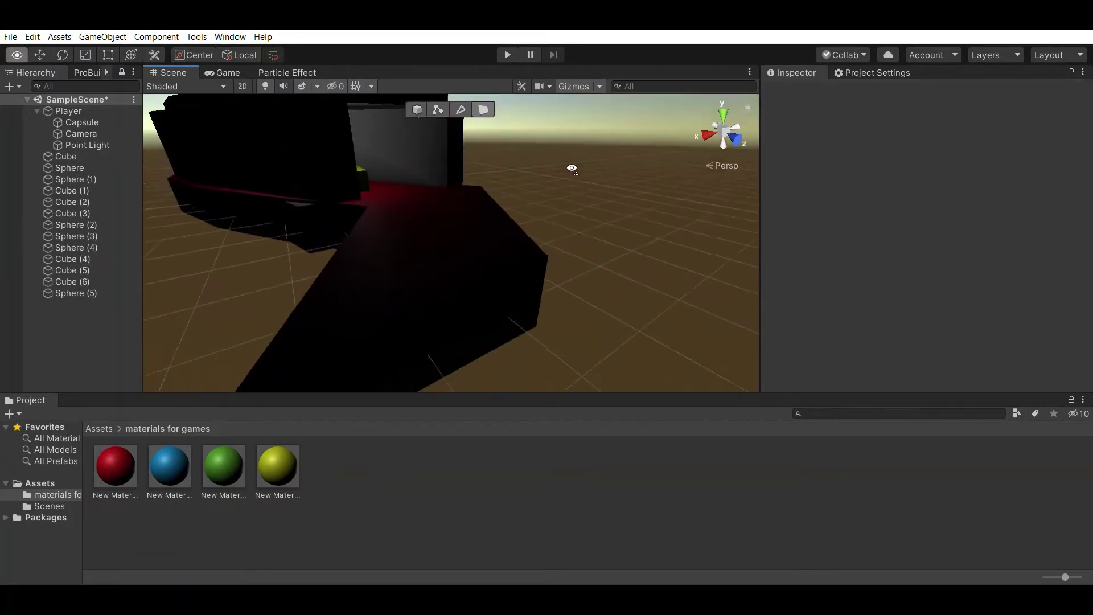
# Push the walls mesh Cube's end face out, lengthening it to about 219.8
pyautogui.click(463, 162)
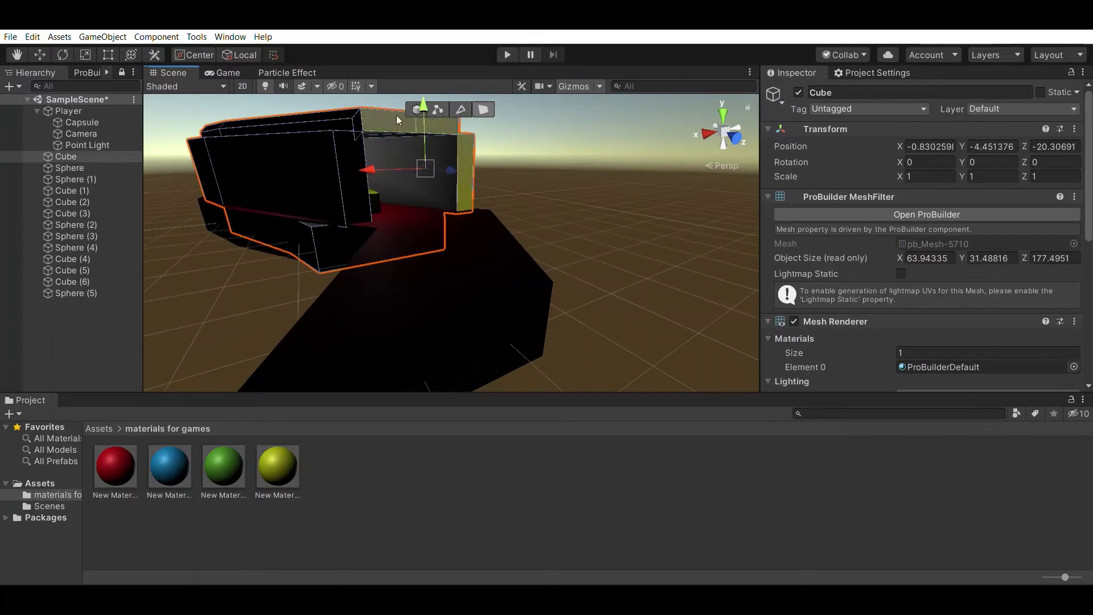
pyautogui.keyDown('alt'); pyautogui.moveTo(358, 148); pyautogui.dragTo(451, 206); pyautogui.keyUp('alt')
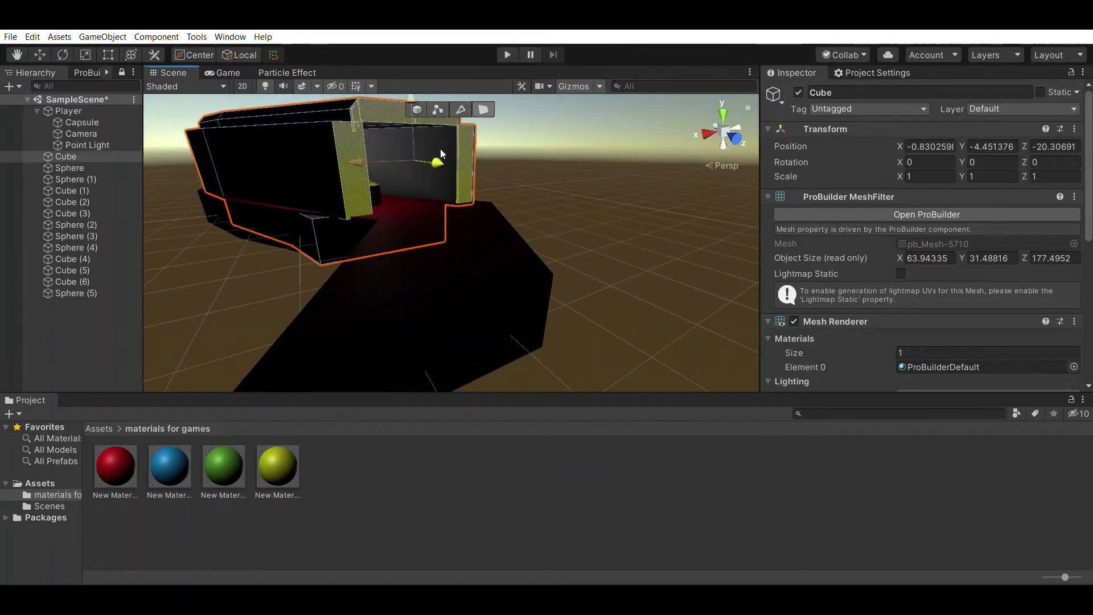
pyautogui.moveTo(440, 148)
pyautogui.mouseDown()
pyautogui.moveTo(474, 176)
pyautogui.moveTo(456, 220)
pyautogui.mouseUp()
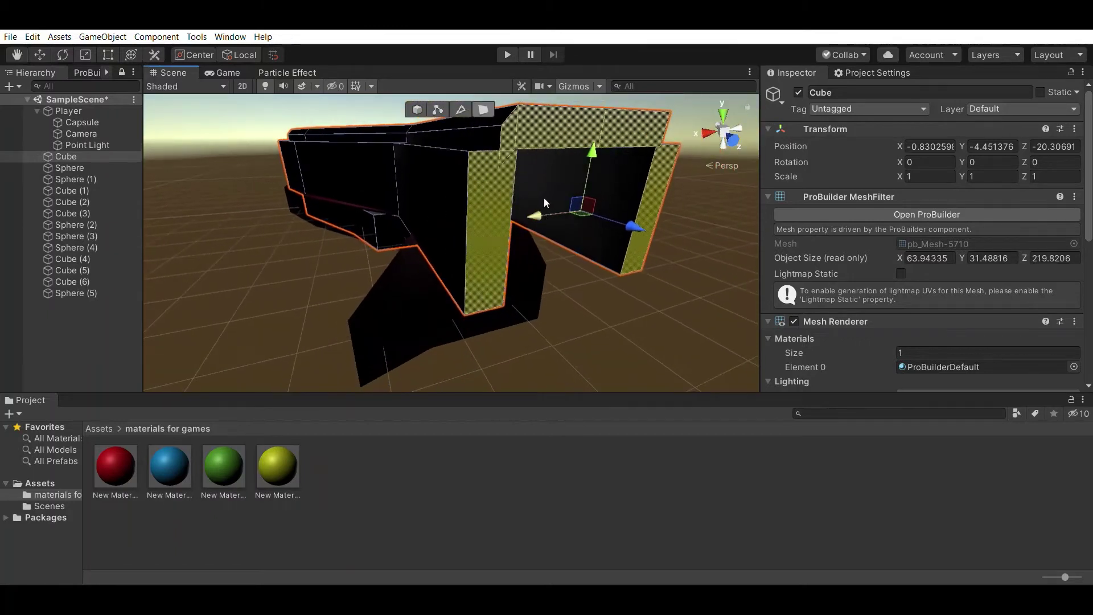
pyautogui.click(634, 238)
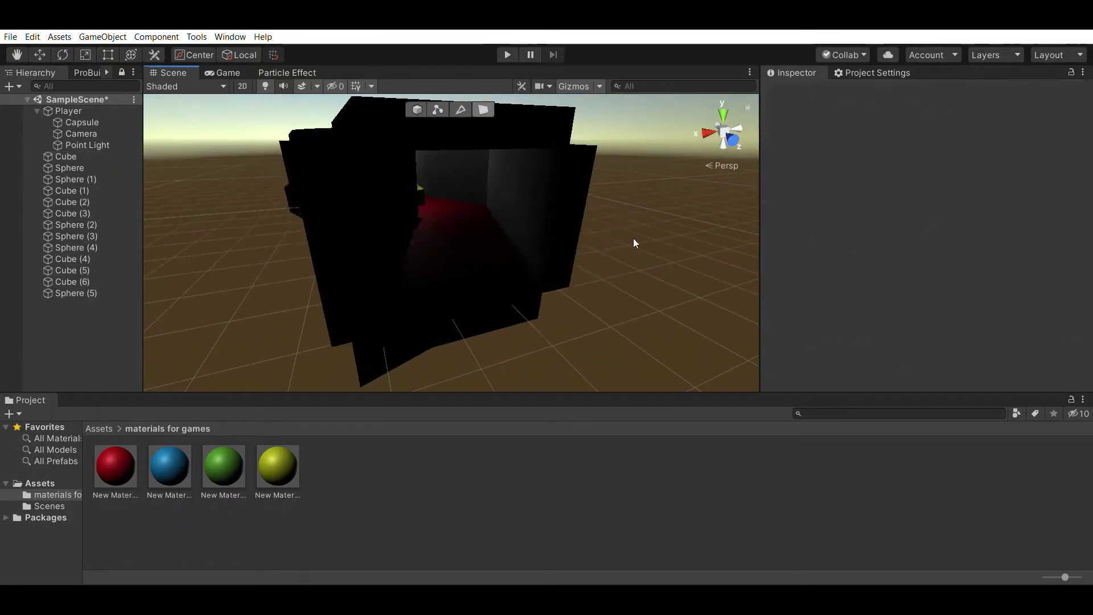
pyautogui.moveTo(633, 238)
pyautogui.mouseDown(button='right')
pyautogui.moveTo(619, 202)
pyautogui.moveTo(410, 97)
pyautogui.mouseUp(button='right')
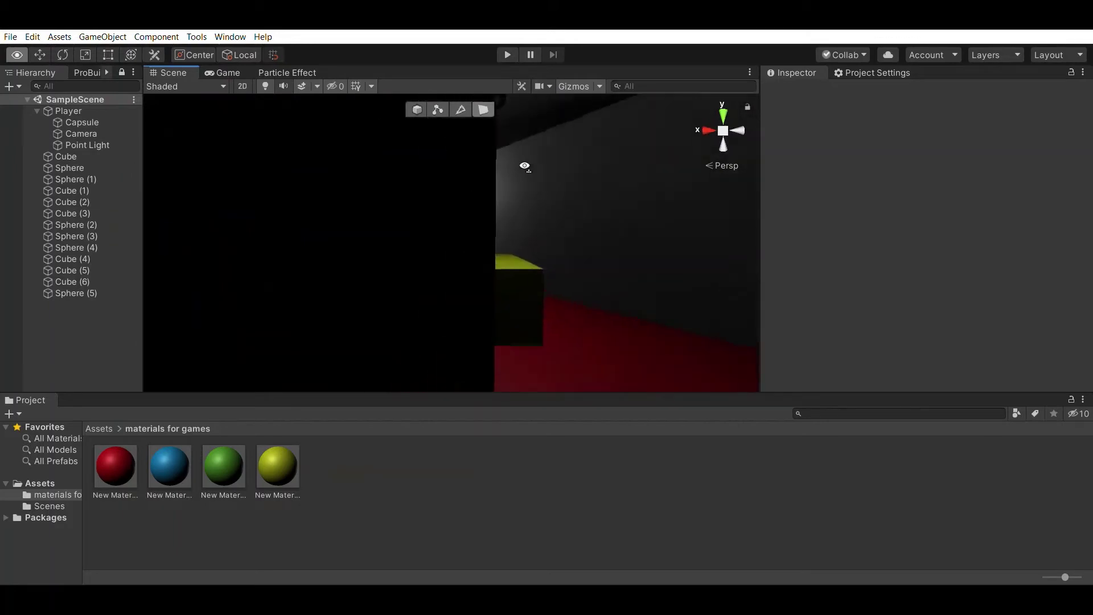
# Slide obstacle Cube (7) along the corridor to Z 159.11
pyautogui.click(414, 106)
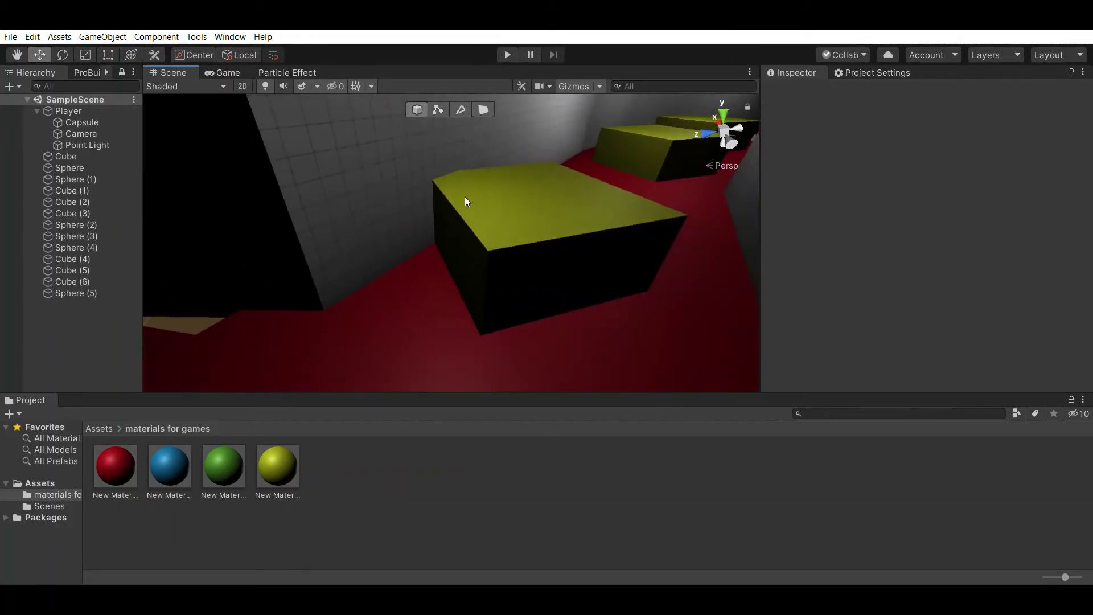
pyautogui.click(464, 199)
pyautogui.moveTo(453, 241)
pyautogui.mouseDown(button='right')
pyautogui.moveTo(351, 219)
pyautogui.moveTo(507, 132)
pyautogui.moveTo(249, 98)
pyautogui.mouseUp(button='right')
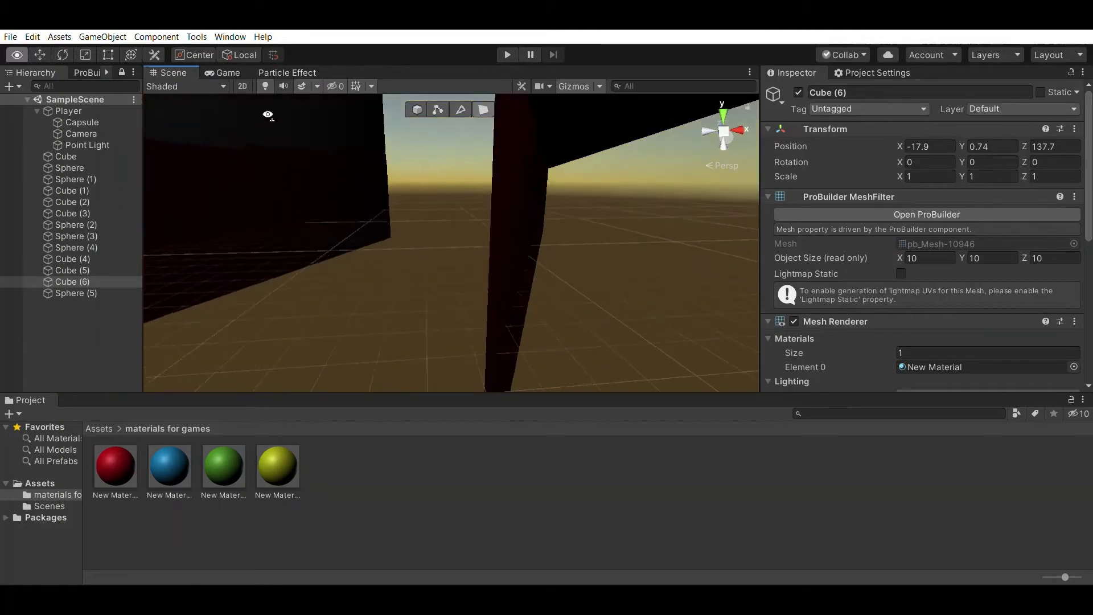
pyautogui.moveTo(249, 98); pyautogui.dragTo(448, 185, button='right')
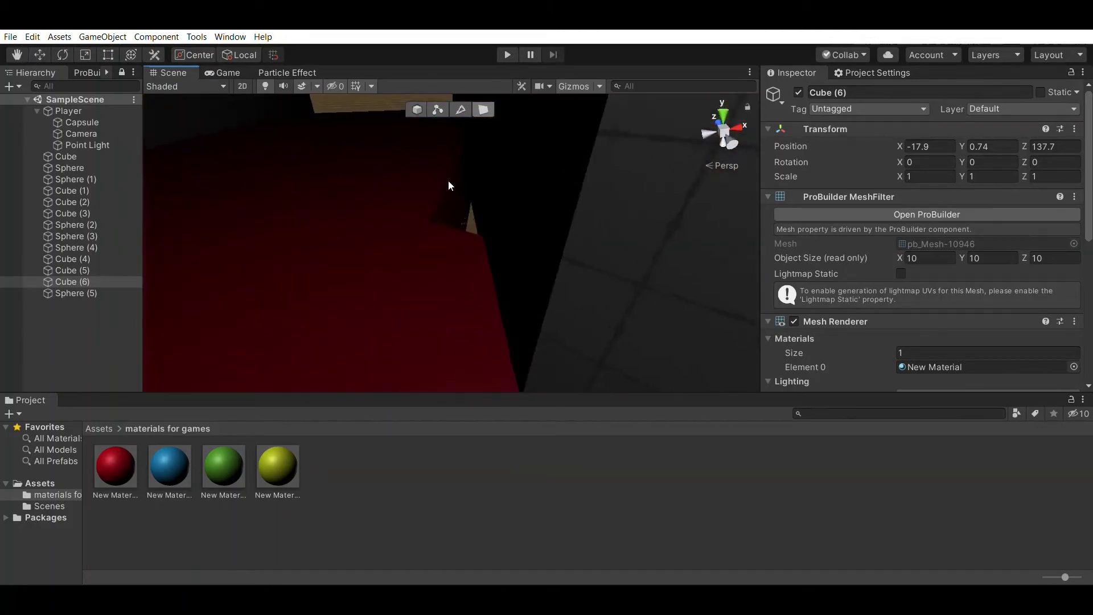
pyautogui.click(466, 197)
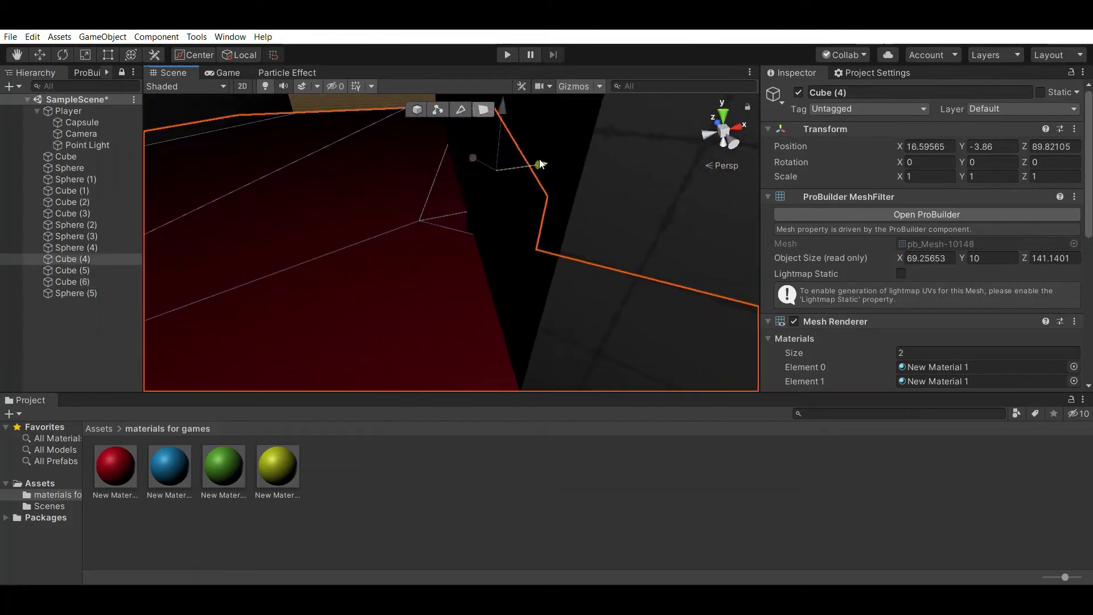
pyautogui.moveTo(540, 164); pyautogui.dragTo(504, 246, button='right')
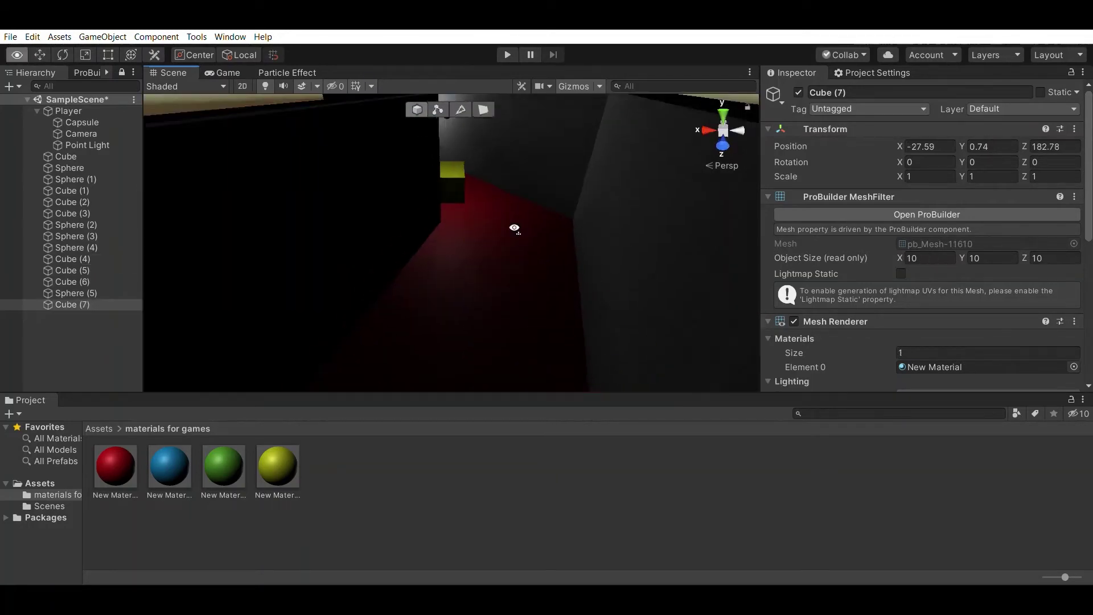
pyautogui.moveTo(515, 228); pyautogui.dragTo(523, 351, button='right')
pyautogui.moveTo(522, 282); pyautogui.dragTo(530, 361, button='right')
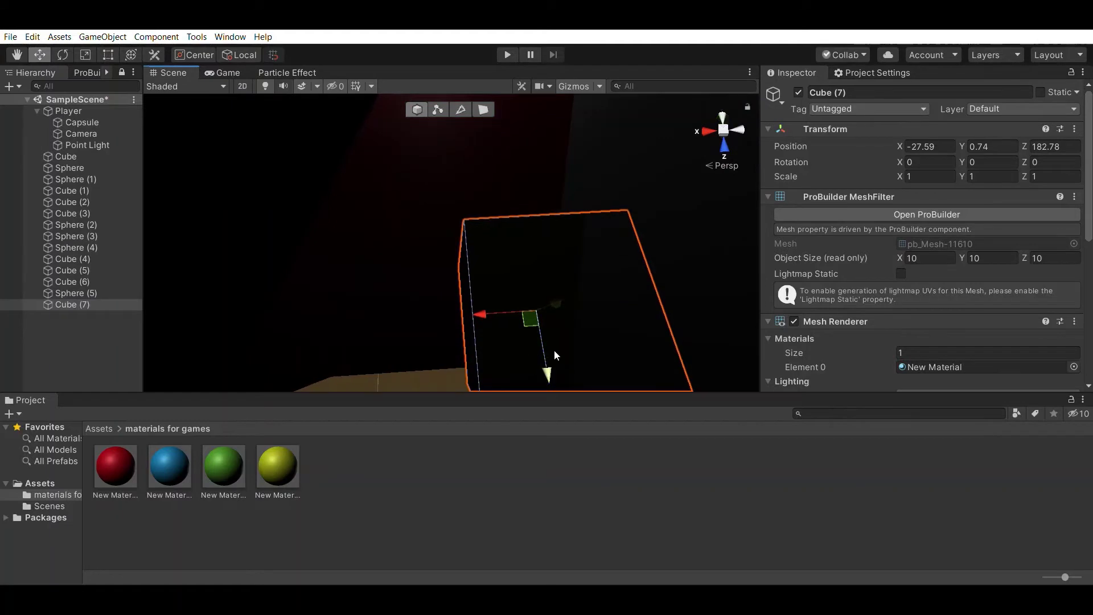
pyautogui.moveTo(491, 215); pyautogui.dragTo(513, 339, button='right')
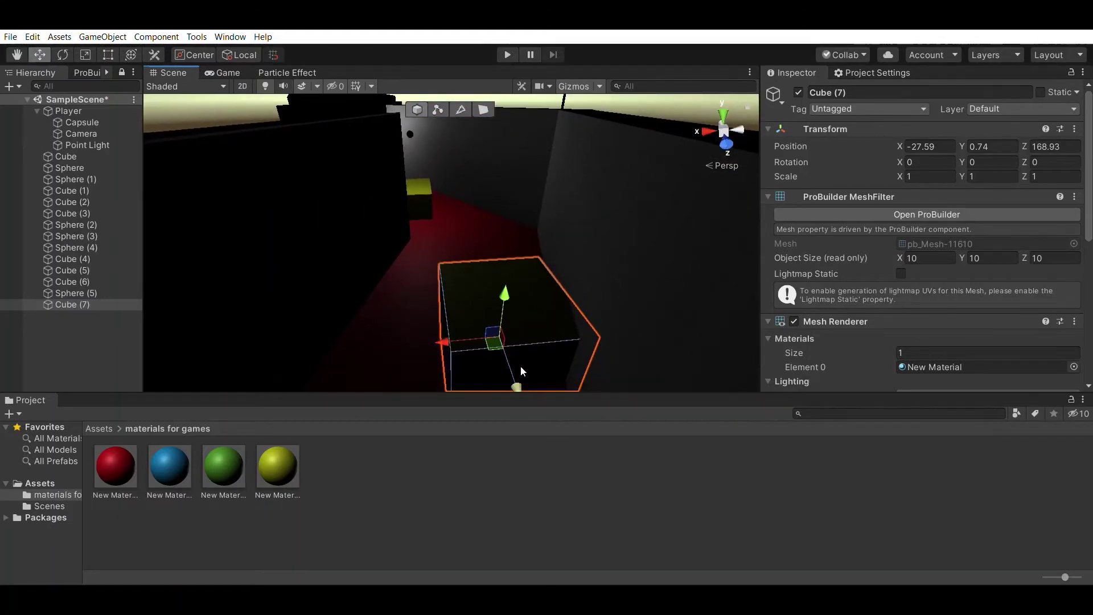
pyautogui.moveTo(522, 372)
pyautogui.mouseDown()
pyautogui.moveTo(497, 282)
pyautogui.moveTo(485, 287)
pyautogui.mouseUp()
# Duplicate Cube (7) and move the copy, Cube (8), further down the corridor to Z 184.41
pyautogui.hotkey('ctrl', 'd')
pyautogui.moveTo(486, 291); pyautogui.dragTo(476, 269, button='right')
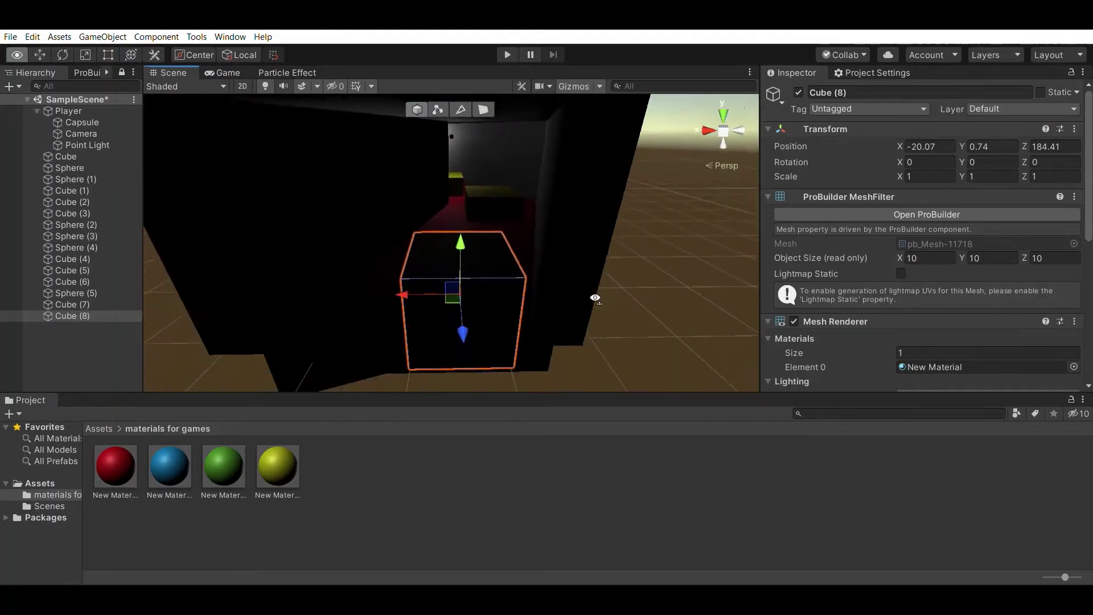
pyautogui.moveTo(623, 298); pyautogui.dragTo(475, 310, button='right')
pyautogui.click(336, 271)
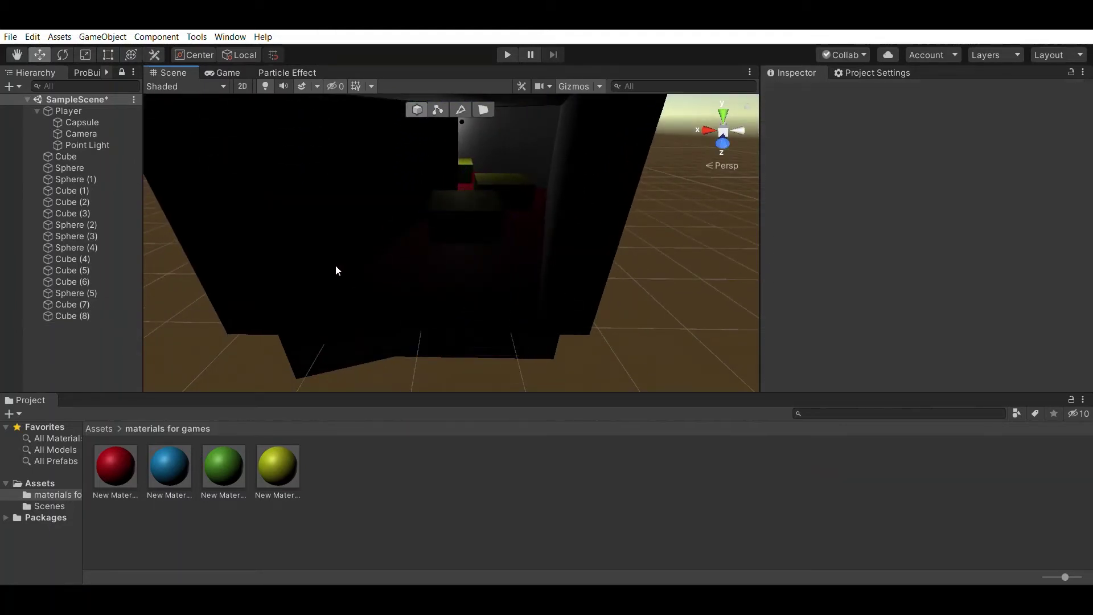
# Duplicate a sphere lamp and slide the copy, Sphere (6), along the corridor to Z 156.08
pyautogui.click(85, 291)
pyautogui.hotkey('ctrl', 'd')
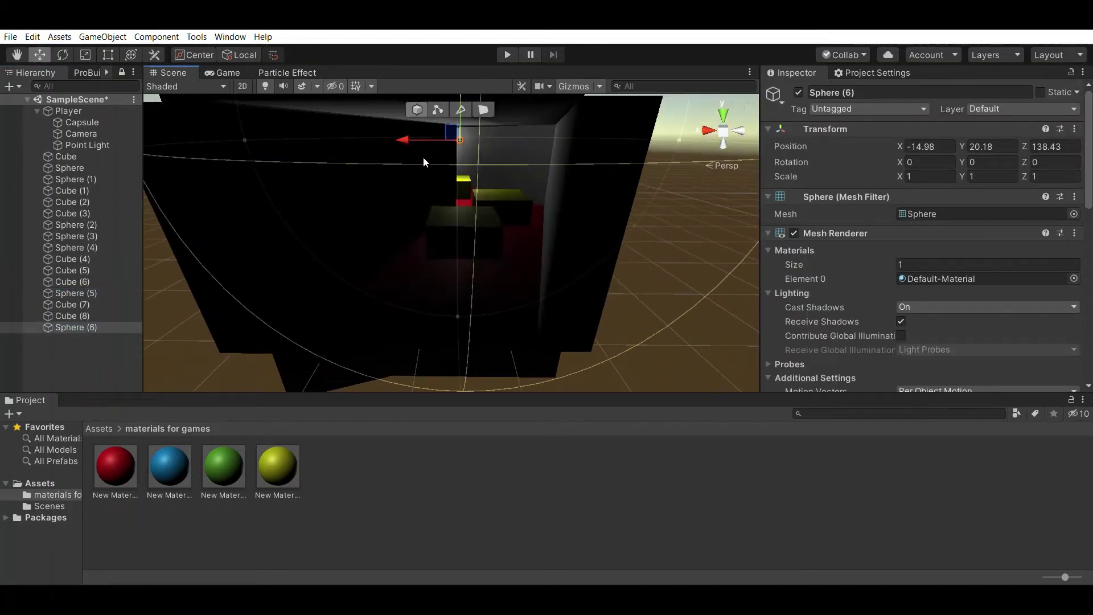
pyautogui.moveTo(425, 152)
pyautogui.mouseDown(button='right')
pyautogui.moveTo(784, 166)
pyautogui.moveTo(613, 181)
pyautogui.mouseUp(button='right')
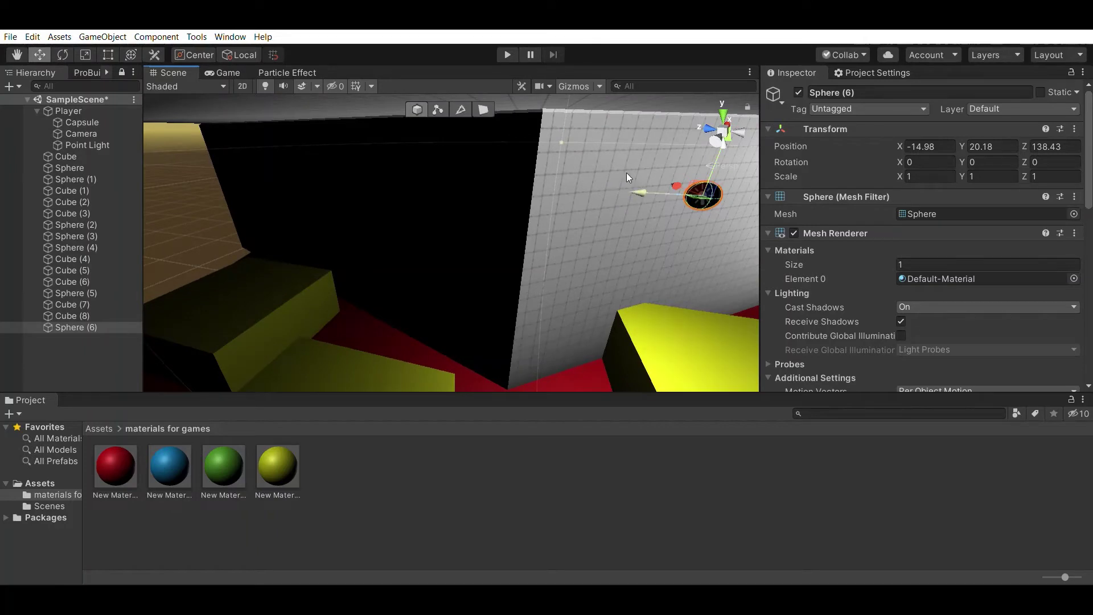
pyautogui.moveTo(637, 194)
pyautogui.mouseDown()
pyautogui.moveTo(517, 213)
pyautogui.moveTo(265, 216)
pyautogui.mouseUp()
pyautogui.moveTo(265, 216); pyautogui.dragTo(383, 287, button='right')
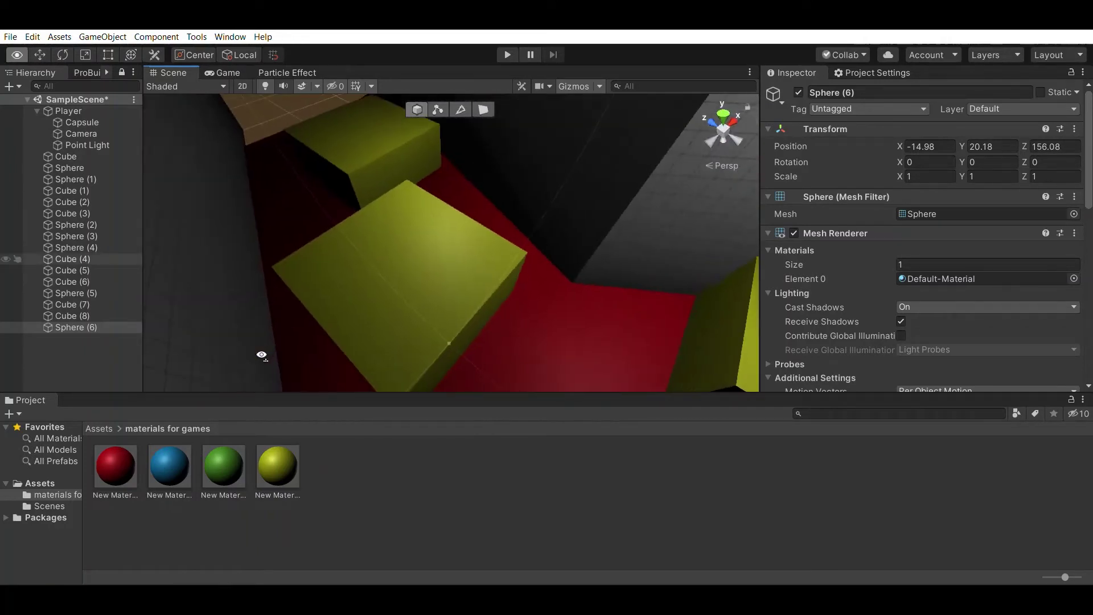
pyautogui.click(384, 287)
pyautogui.moveTo(432, 203); pyautogui.dragTo(466, 227, button='right')
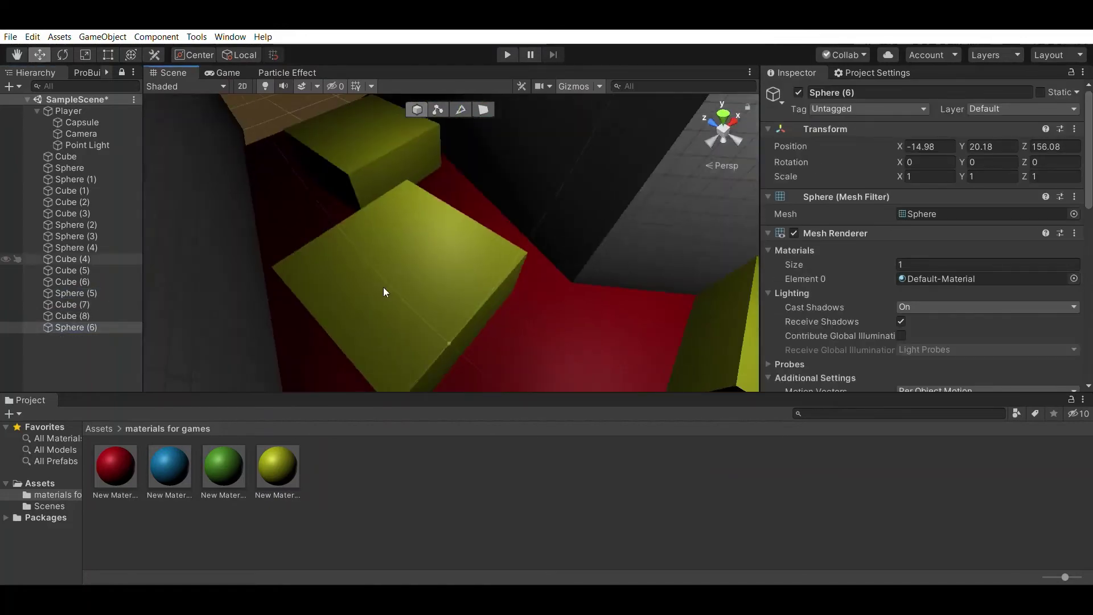
pyautogui.hotkey('ctrl', 'p')
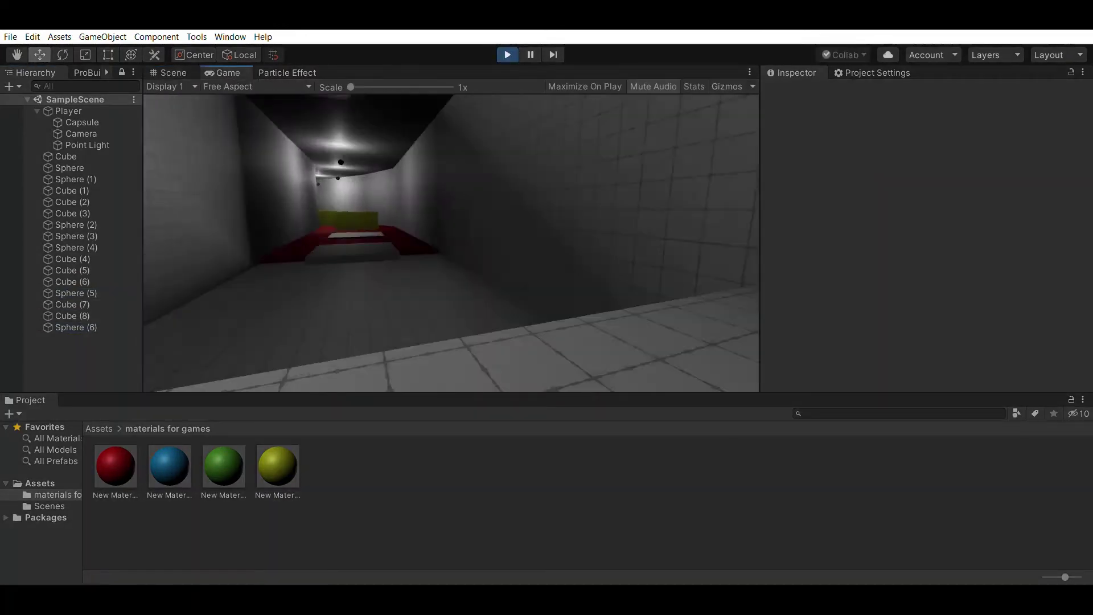
pyautogui.hotkey('ctrl', 'p')
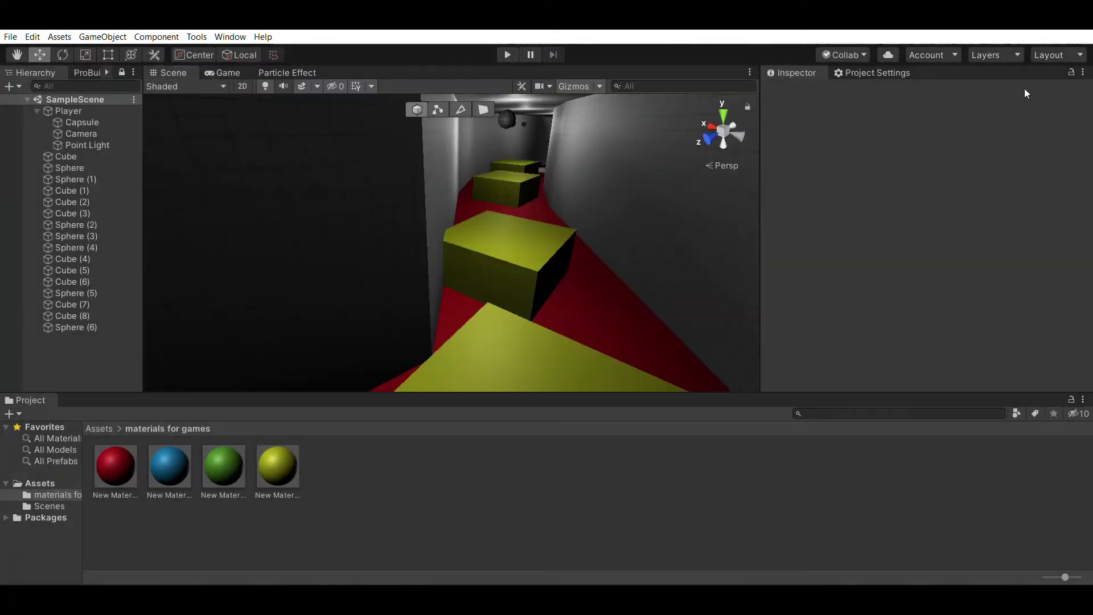
pyautogui.hotkey('ctrl', 'p')
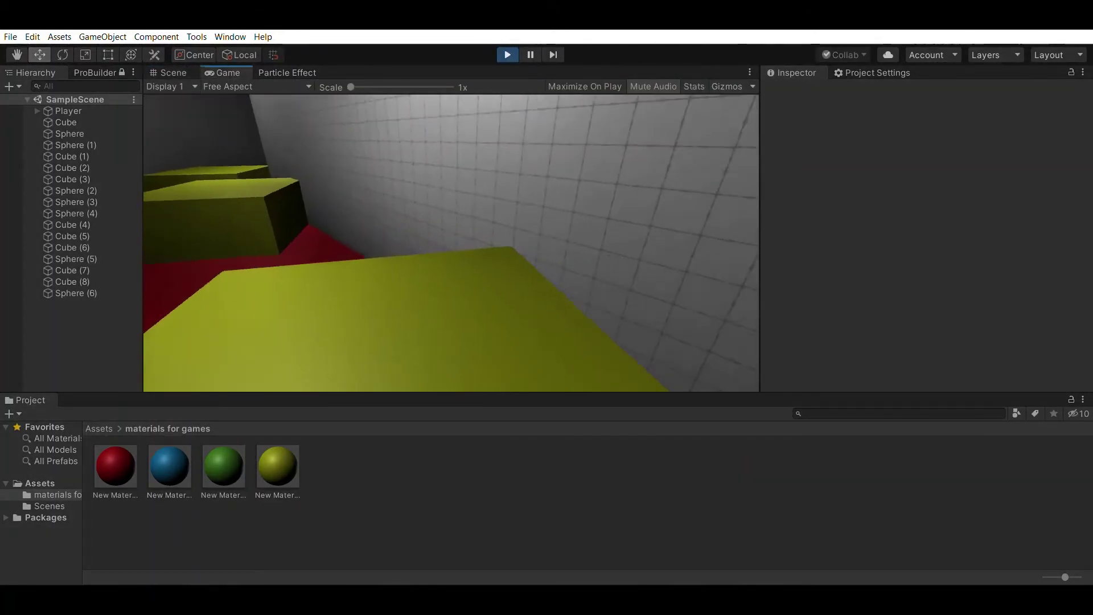
pyautogui.hotkey('ctrl', 's')
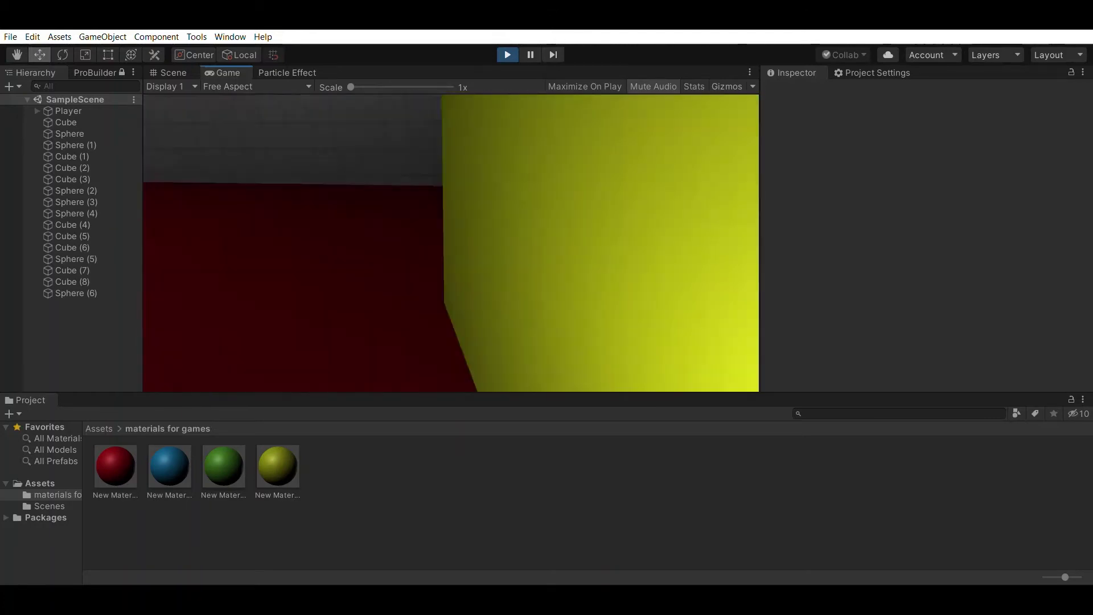
pyautogui.click(509, 54)
pyautogui.moveTo(605, 239)
pyautogui.mouseDown(button='right')
pyautogui.moveTo(583, 245)
pyautogui.moveTo(474, 188)
pyautogui.moveTo(477, 171)
pyautogui.mouseUp(button='right')
# Drag Cube (4)'s end face outward, extending its length from 141.14 to 257.73
pyautogui.click(475, 188)
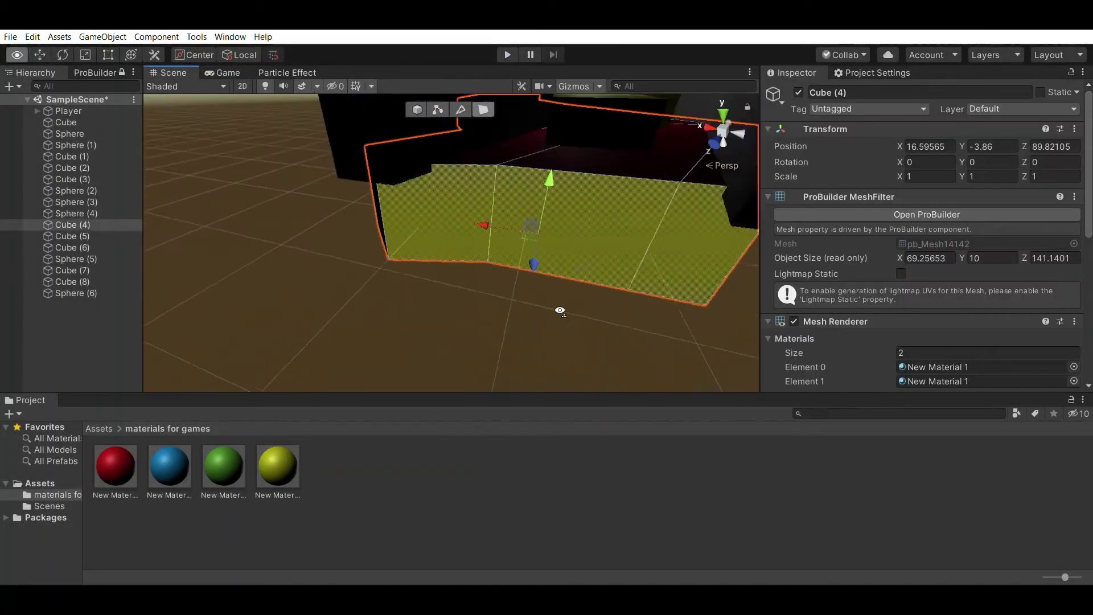
pyautogui.moveTo(501, 115); pyautogui.dragTo(603, 217, button='right')
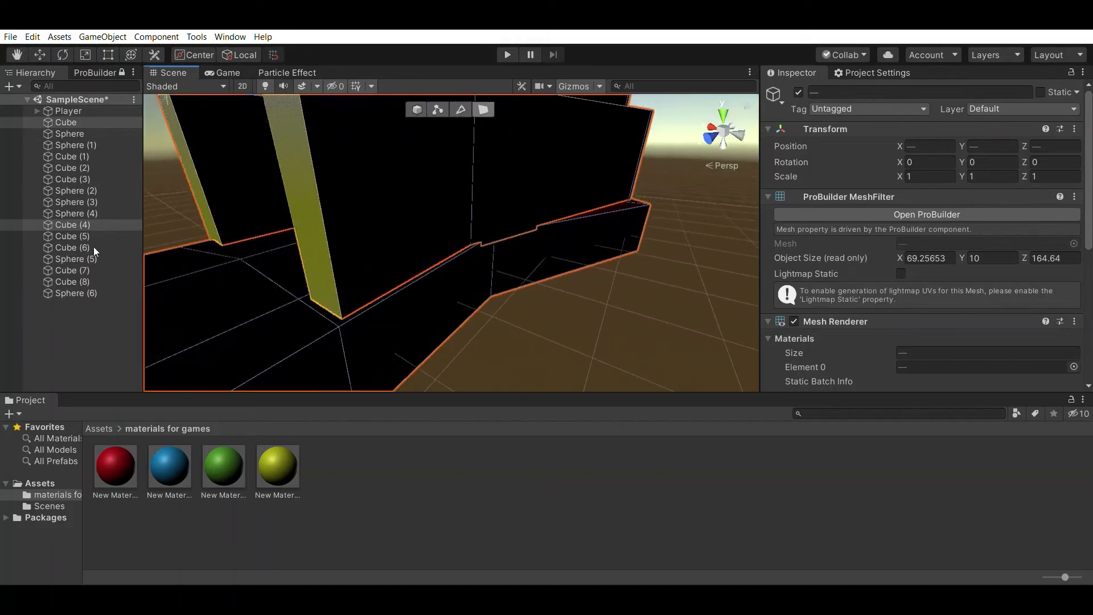
pyautogui.moveTo(753, 228)
pyautogui.mouseDown(button='right')
pyautogui.moveTo(711, 234)
pyautogui.moveTo(517, 312)
pyautogui.moveTo(516, 267)
pyautogui.mouseUp(button='right')
pyautogui.click(516, 267)
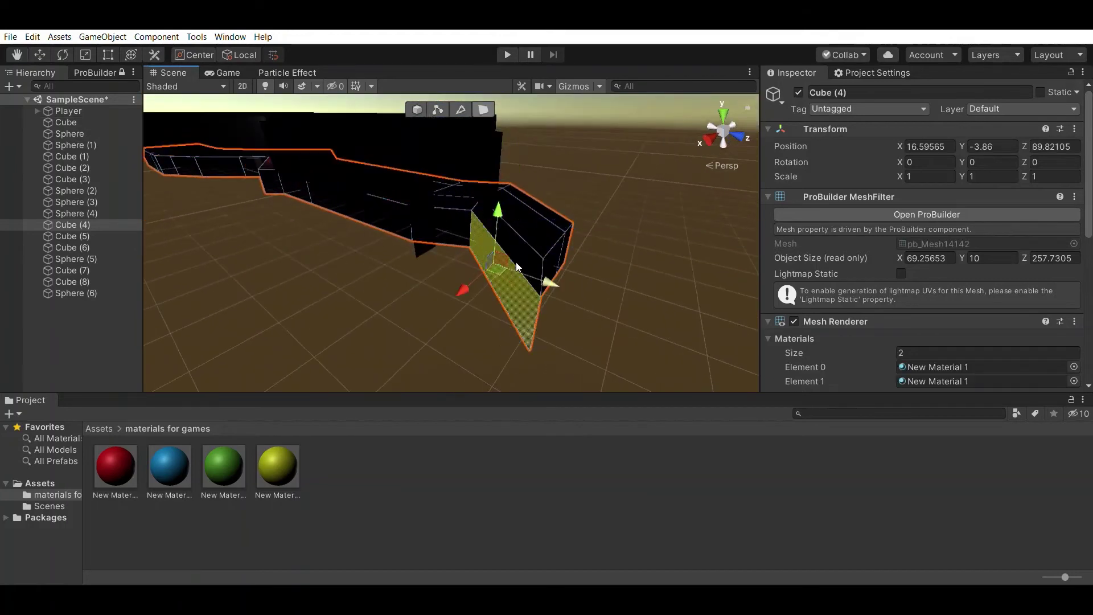
pyautogui.moveTo(463, 226); pyautogui.dragTo(366, 285)
pyautogui.moveTo(365, 285)
pyautogui.mouseDown(button='right')
pyautogui.moveTo(435, 239)
pyautogui.moveTo(336, 228)
pyautogui.moveTo(439, 235)
pyautogui.mouseUp(button='right')
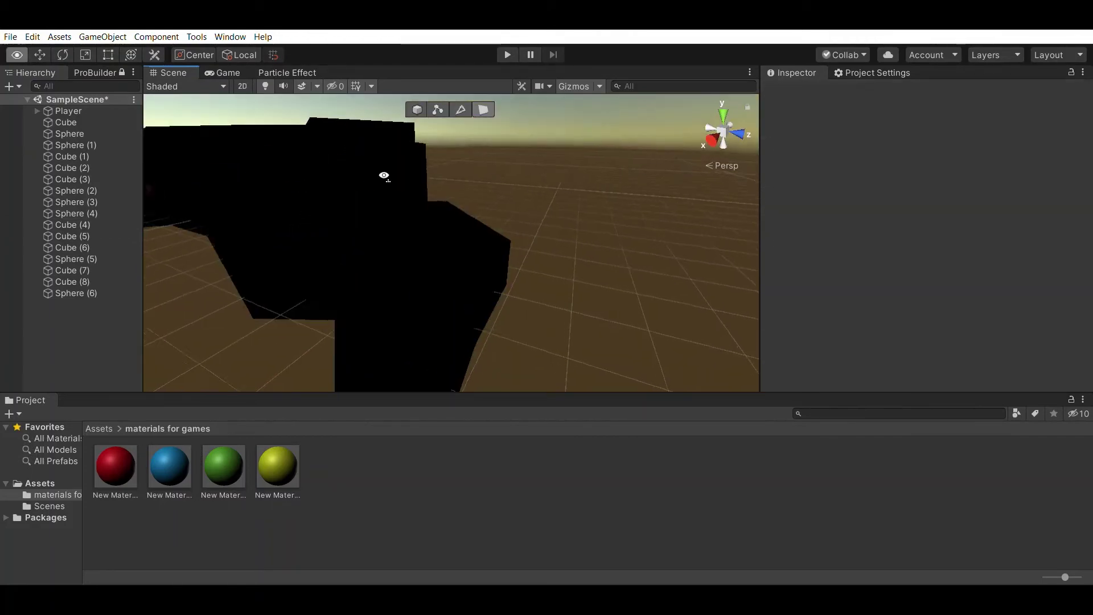
# Duplicate Sphere (6) twice, placing Sphere (7) and Sphere (8) along the extended corridor stretch
pyautogui.doubleClick(6, 292)
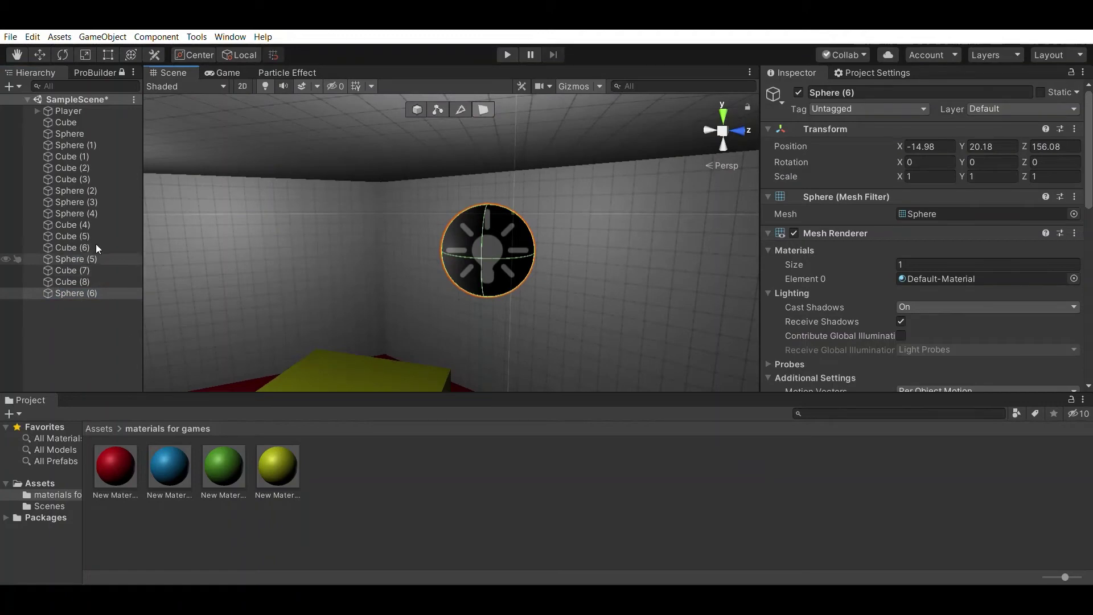
pyautogui.doubleClick(94, 259)
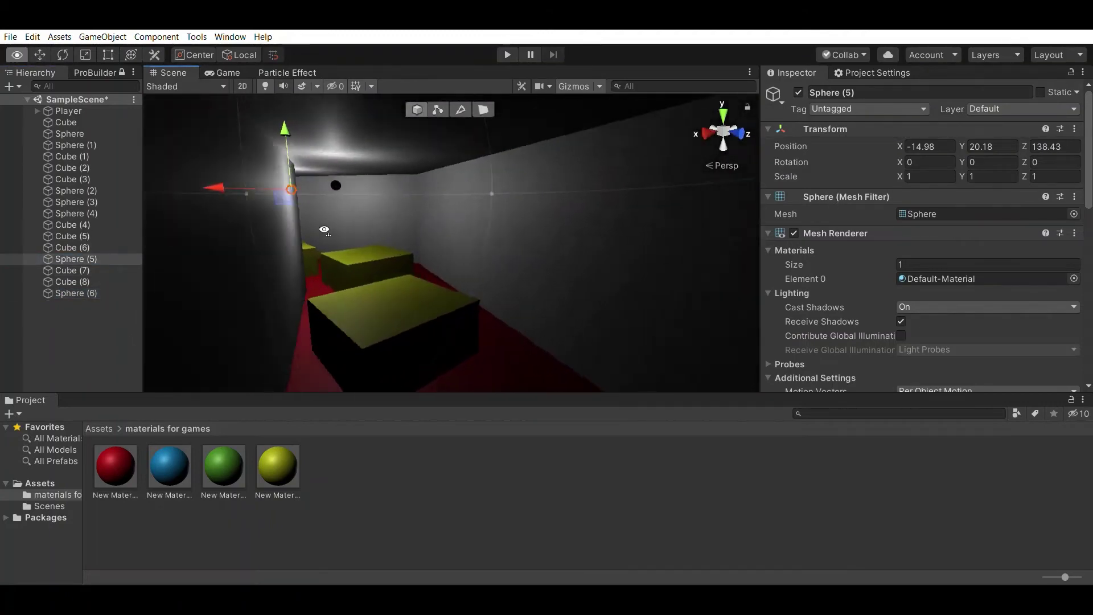
pyautogui.click(414, 149)
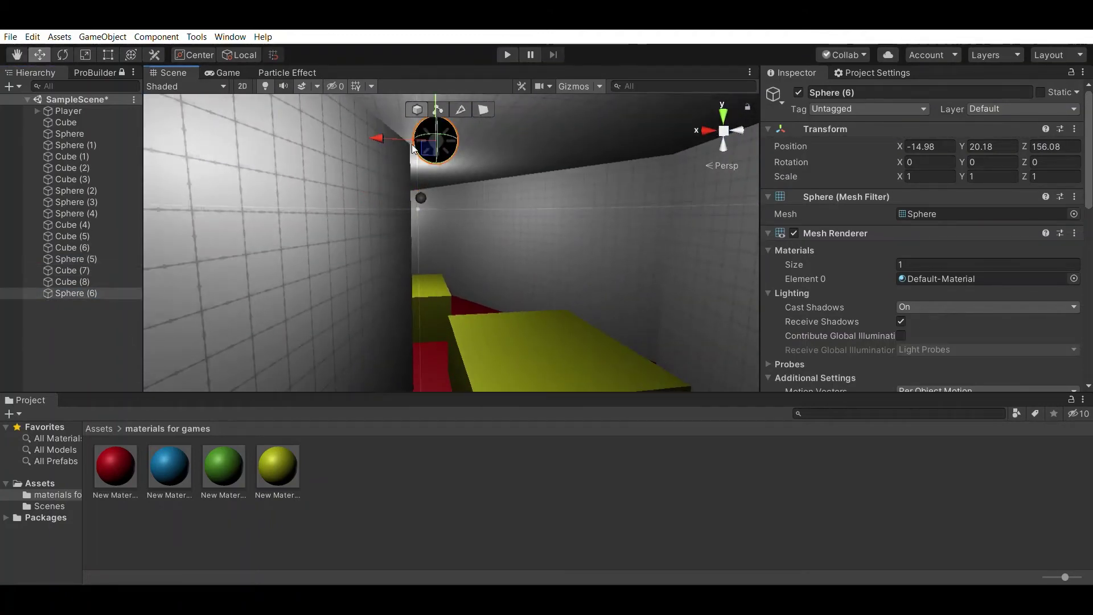
pyautogui.keyDown('alt'); pyautogui.moveTo(414, 149); pyautogui.dragTo(552, 153); pyautogui.keyUp('alt')
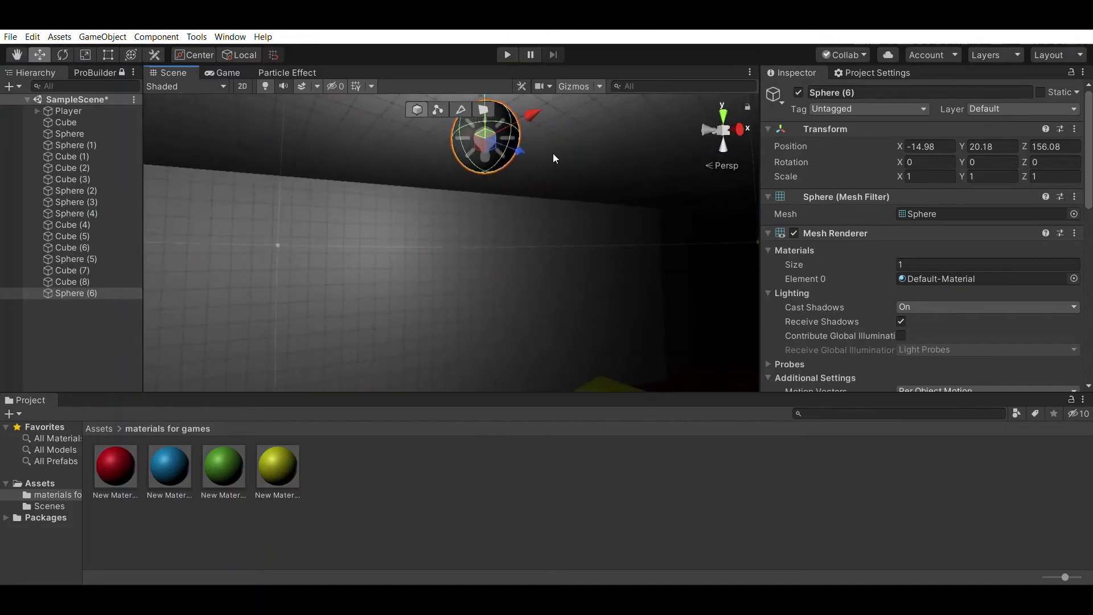
pyautogui.hotkey('ctrl', 'd')
pyautogui.moveTo(554, 158); pyautogui.dragTo(497, 153)
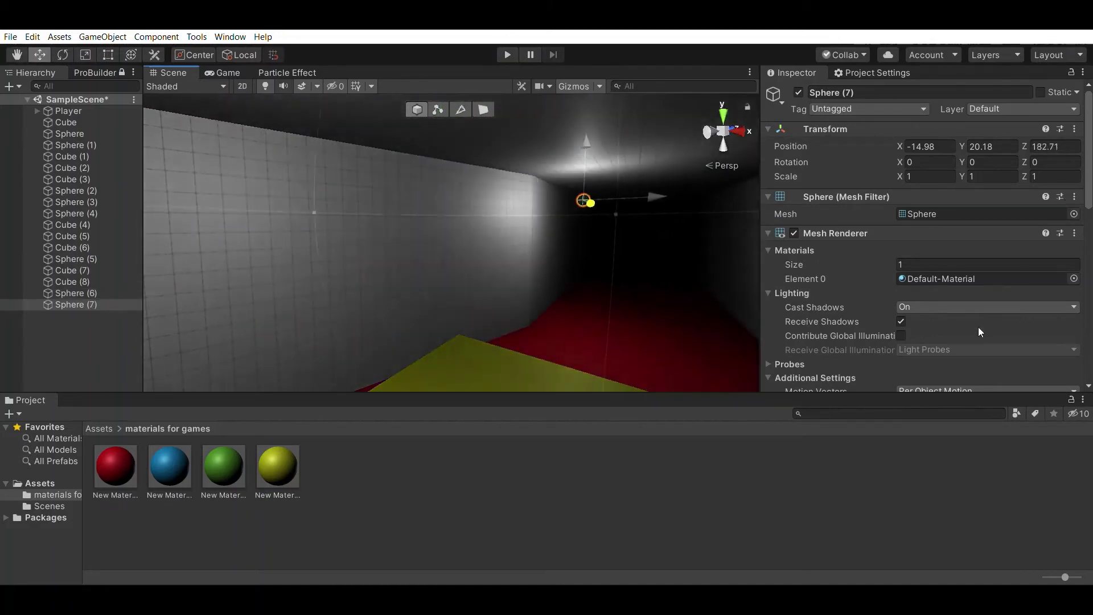
pyautogui.hotkey('ctrl', 'd')
pyautogui.moveTo(598, 183)
pyautogui.mouseDown()
pyautogui.moveTo(585, 183)
pyautogui.moveTo(623, 196)
pyautogui.mouseUp()
pyautogui.click(545, 171)
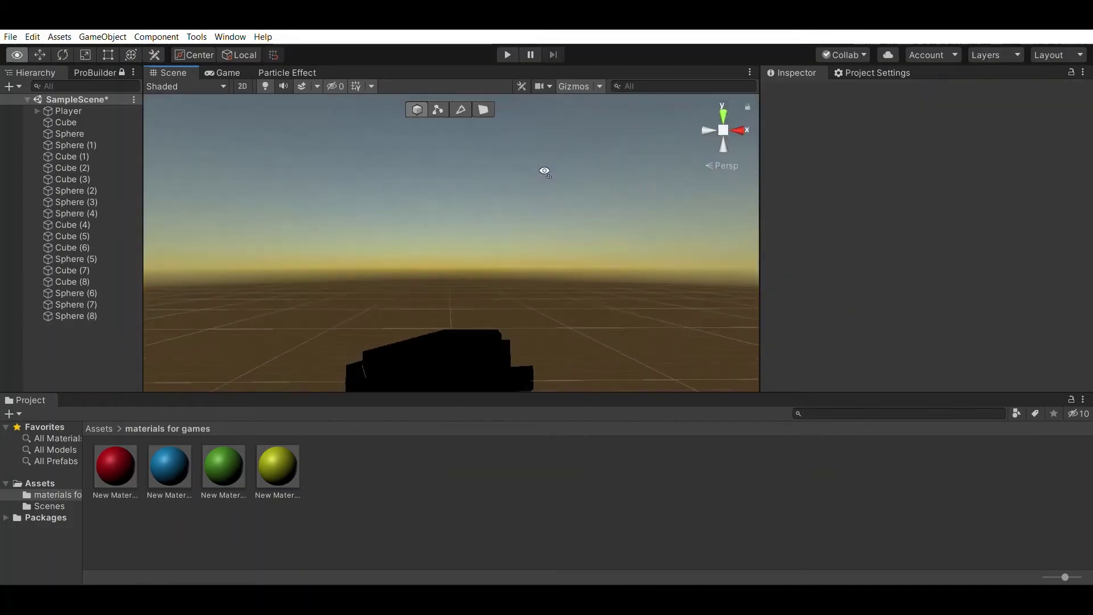
pyautogui.moveTo(544, 170)
pyautogui.keyDown('alt'); pyautogui.mouseDown()
pyautogui.moveTo(201, 247)
pyautogui.moveTo(609, 138)
pyautogui.mouseUp(); pyautogui.keyUp('alt')
pyautogui.click(580, 176)
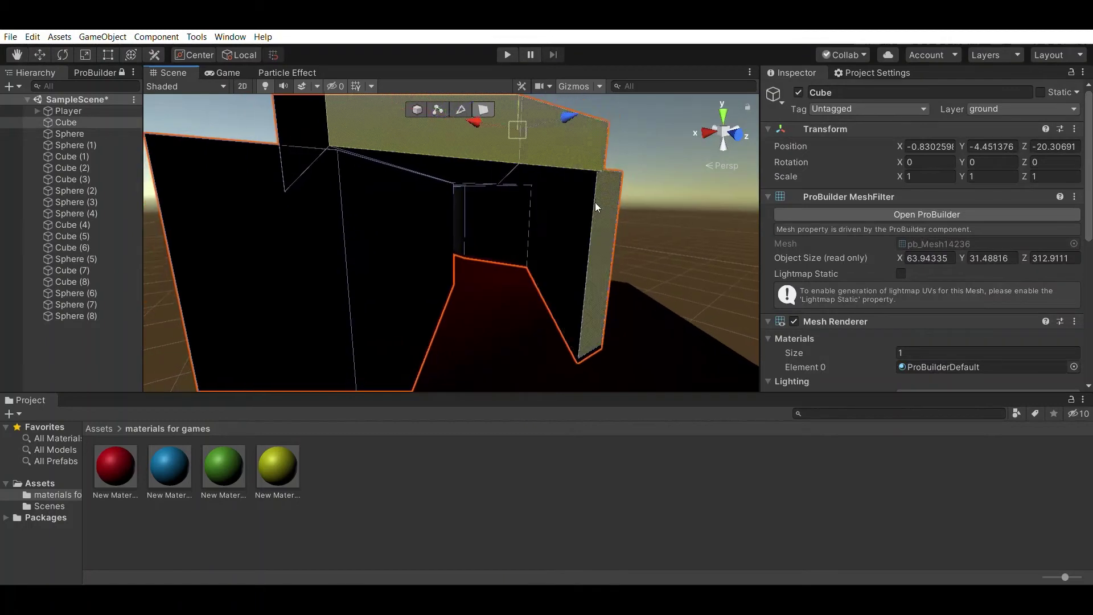
pyautogui.moveTo(595, 202)
pyautogui.keyDown('alt'); pyautogui.mouseDown()
pyautogui.moveTo(497, 258)
pyautogui.moveTo(463, 147)
pyautogui.moveTo(365, 123)
pyautogui.moveTo(552, 185)
pyautogui.mouseUp(); pyautogui.keyUp('alt')
pyautogui.click(374, 111)
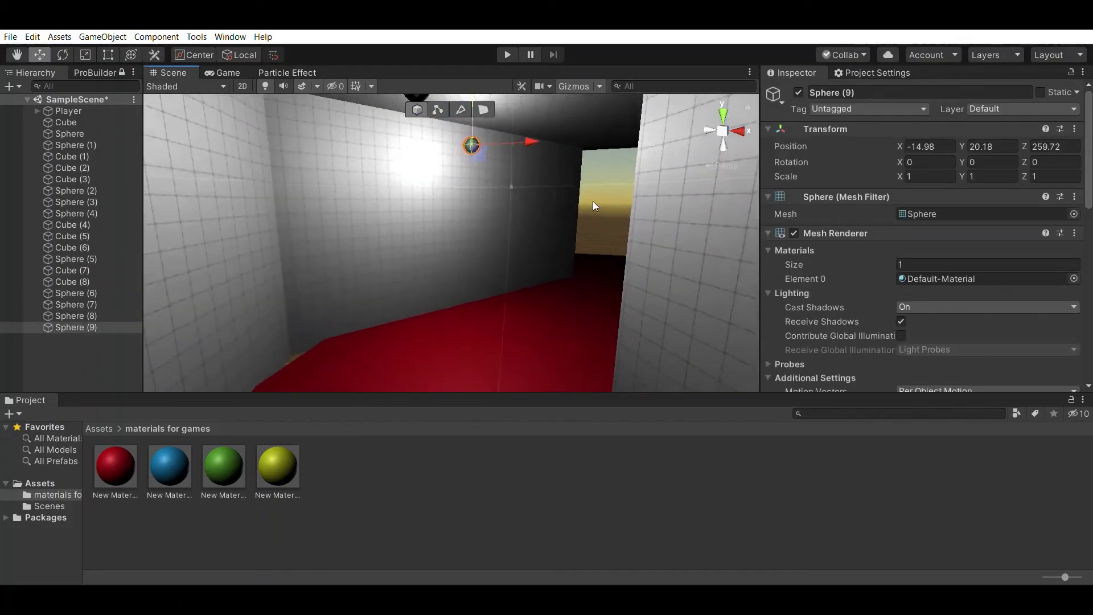
pyautogui.moveTo(552, 186)
pyautogui.keyDown('alt'); pyautogui.mouseDown()
pyautogui.moveTo(559, 151)
pyautogui.moveTo(476, 254)
pyautogui.moveTo(541, 253)
pyautogui.mouseUp(); pyautogui.keyUp('alt')
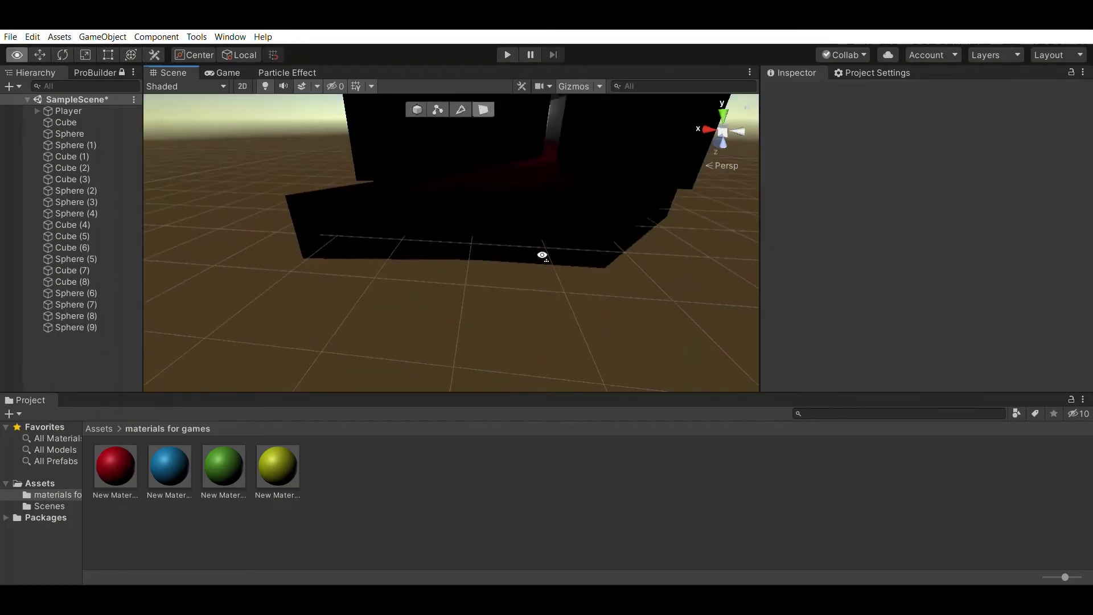
pyautogui.click(460, 176)
pyautogui.moveTo(415, 218)
pyautogui.mouseDown()
pyautogui.moveTo(376, 189)
pyautogui.moveTo(440, 233)
pyautogui.moveTo(532, 183)
pyautogui.moveTo(580, 172)
pyautogui.moveTo(528, 214)
pyautogui.moveTo(218, 365)
pyautogui.moveTo(201, 248)
pyautogui.moveTo(340, 145)
pyautogui.mouseUp()
pyautogui.hotkey('ctrl', 'z')
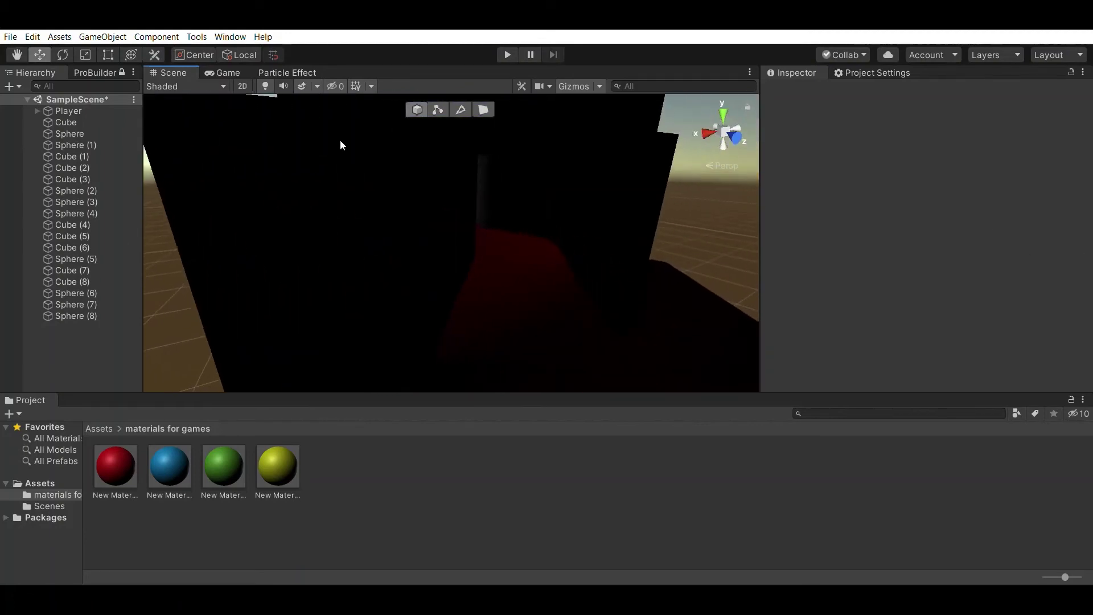
pyautogui.scroll(-5, 501, 103)
# Select the arch's top and wall faces and extend the corridor mesh further along its length
pyautogui.click(559, 169)
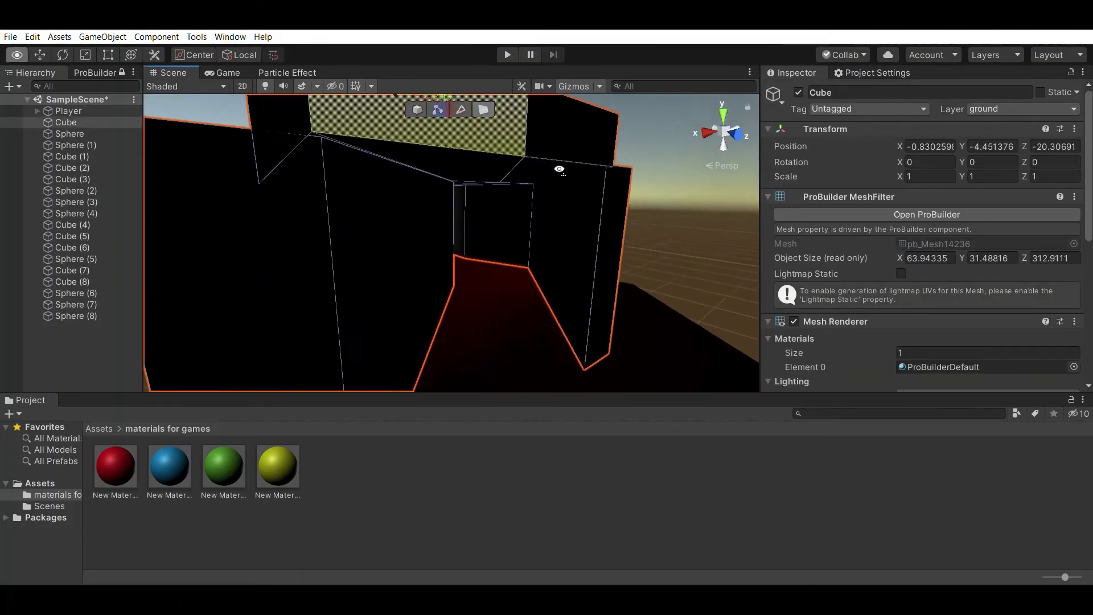
pyautogui.click(570, 157)
pyautogui.keyDown('shift'); pyautogui.click(596, 206); pyautogui.keyUp('shift')
pyautogui.keyDown('shift'); pyautogui.click(271, 227); pyautogui.keyUp('shift')
pyautogui.press('f')
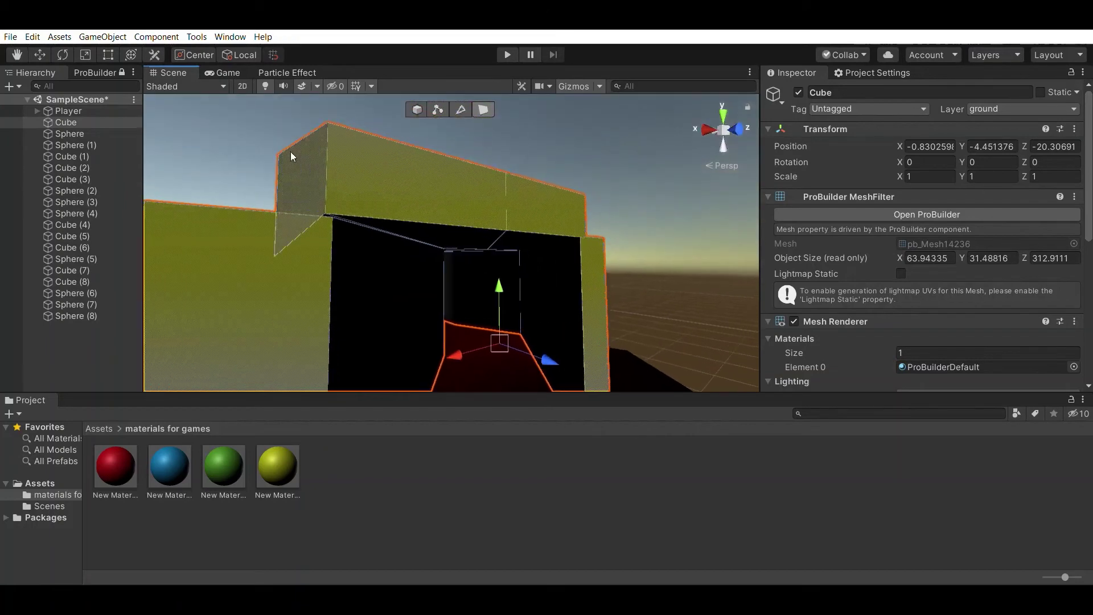
pyautogui.moveTo(497, 259); pyautogui.dragTo(631, 233)
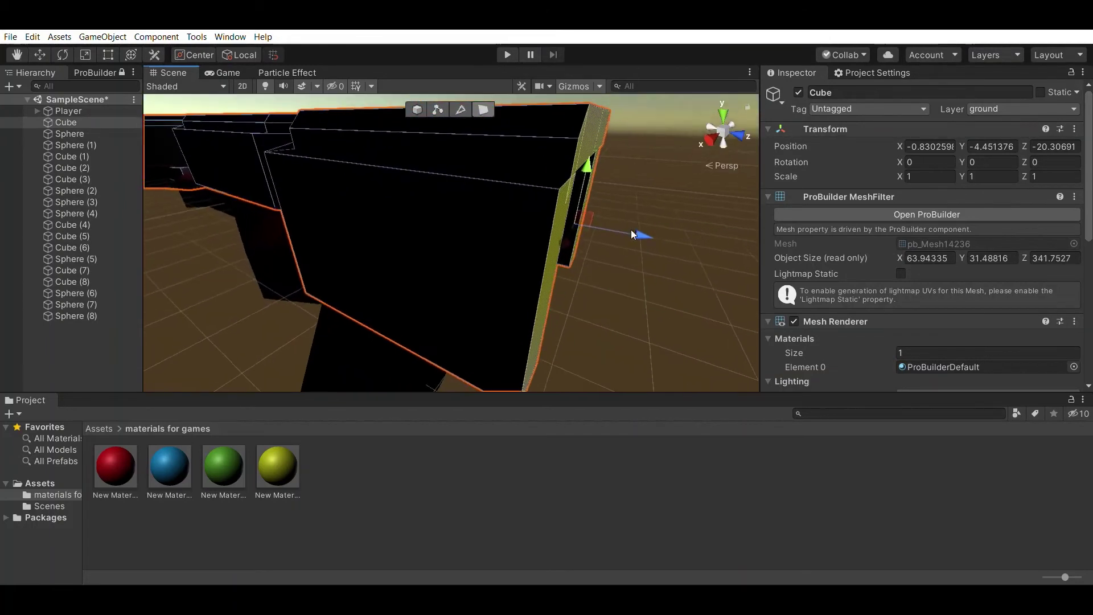
pyautogui.moveTo(590, 158)
pyautogui.keyDown('alt'); pyautogui.mouseDown()
pyautogui.moveTo(492, 125)
pyautogui.moveTo(523, 111)
pyautogui.moveTo(411, 97)
pyautogui.moveTo(556, 141)
pyautogui.moveTo(537, 183)
pyautogui.moveTo(479, 121)
pyautogui.moveTo(576, 152)
pyautogui.moveTo(495, 155)
pyautogui.mouseUp(); pyautogui.keyUp('alt')
# Duplicate Sphere (8) and move the copy, Sphere (9), to about X -5.19, Z 271.15
pyautogui.click(371, 106)
pyautogui.hotkey('ctrl', 'd')
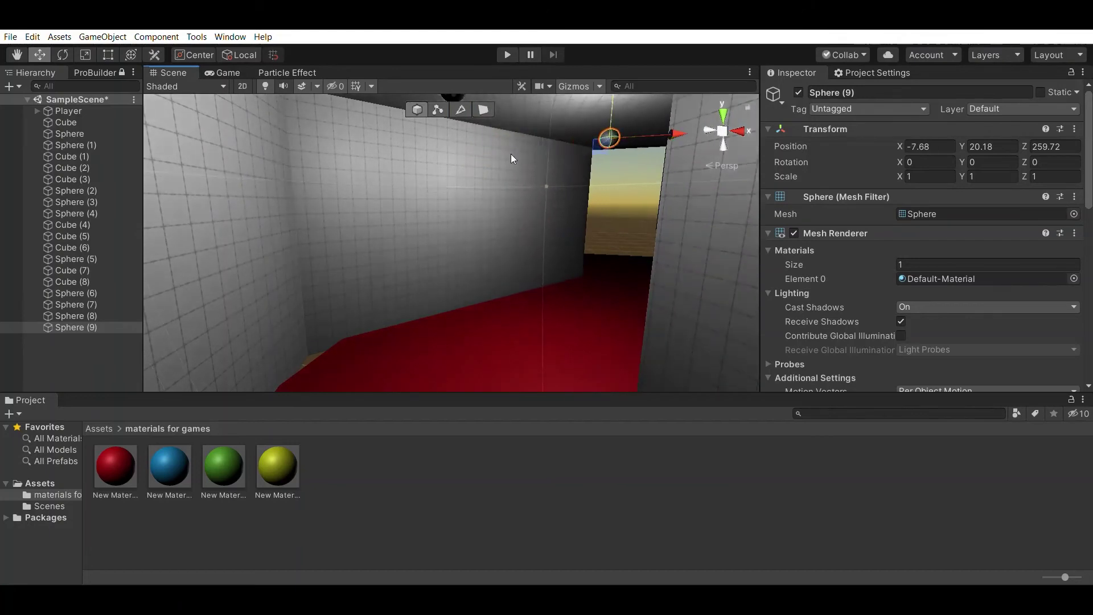
pyautogui.moveTo(388, 169)
pyautogui.mouseDown()
pyautogui.moveTo(377, 226)
pyautogui.moveTo(832, 261)
pyautogui.moveTo(797, 245)
pyautogui.mouseUp()
pyautogui.click(347, 248)
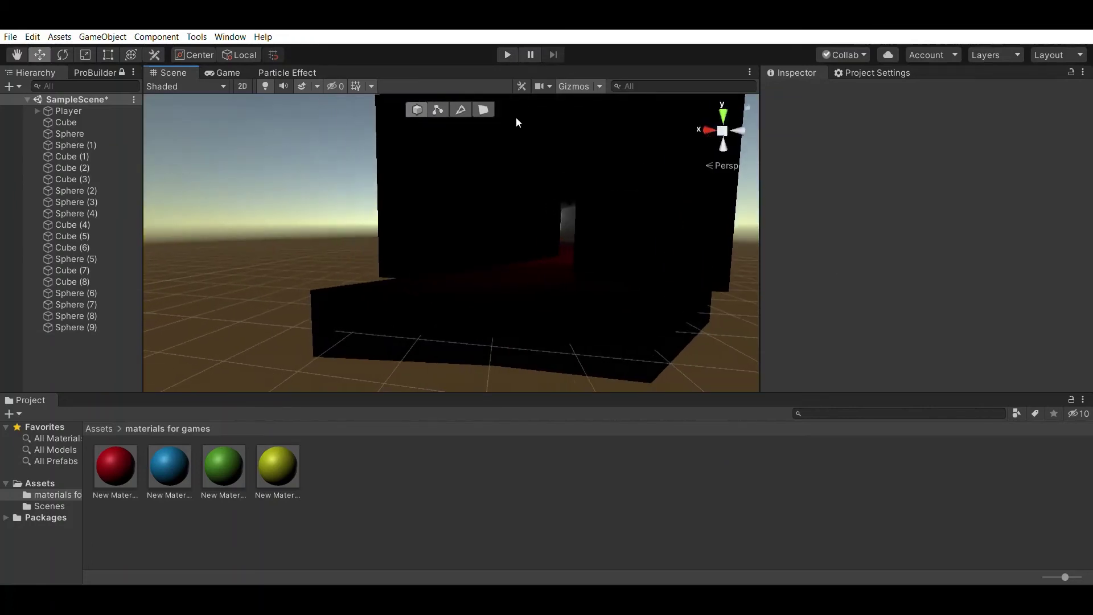
pyautogui.keyDown('alt'); pyautogui.moveTo(487, 93); pyautogui.dragTo(533, 245); pyautogui.keyUp('alt')
pyautogui.moveTo(808, 143)
pyautogui.keyDown('alt'); pyautogui.mouseDown()
pyautogui.moveTo(366, 123)
pyautogui.moveTo(552, 186)
pyautogui.moveTo(559, 150)
pyautogui.moveTo(479, 252)
pyautogui.moveTo(532, 245)
pyautogui.mouseUp(); pyautogui.keyUp('alt')
pyautogui.click(370, 114)
# Try extending Cube (4)'s end face further, then undo the extension
pyautogui.click(455, 178)
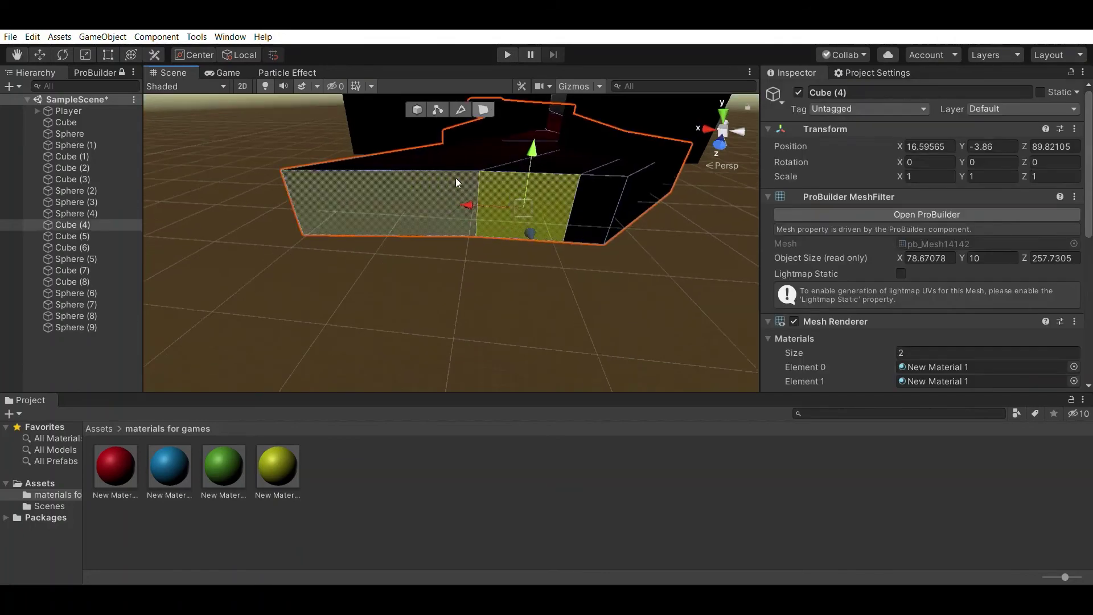
pyautogui.moveTo(414, 217)
pyautogui.mouseDown()
pyautogui.moveTo(376, 189)
pyautogui.moveTo(440, 230)
pyautogui.moveTo(580, 171)
pyautogui.moveTo(424, 128)
pyautogui.mouseUp()
pyautogui.hotkey('ctrl', 'z')
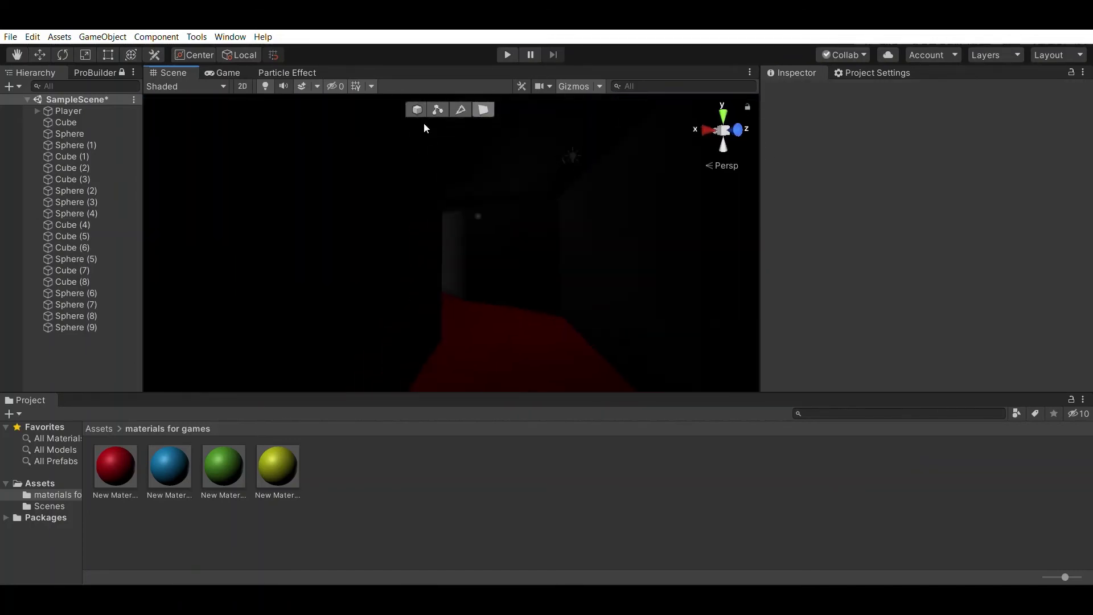
# Add a copied sphere lamp, Sphere (10), near X 3.63, Z 286.07 and save the scene
pyautogui.hotkey('ctrl', 'v')
pyautogui.moveTo(644, 145)
pyautogui.keyDown('alt'); pyautogui.mouseDown()
pyautogui.moveTo(466, 141)
pyautogui.moveTo(586, 262)
pyautogui.moveTo(596, 361)
pyautogui.moveTo(361, 378)
pyautogui.moveTo(314, 97)
pyautogui.moveTo(462, 165)
pyautogui.moveTo(531, 163)
pyautogui.mouseUp(); pyautogui.keyUp('alt')
pyautogui.hotkey('ctrl', 's')
# Create a new 10×10×10 ProBuilder cube, Cube (9), near the corridor's end
pyautogui.keyDown('alt'); pyautogui.moveTo(361, 236); pyautogui.dragTo(398, 239); pyautogui.keyUp('alt')
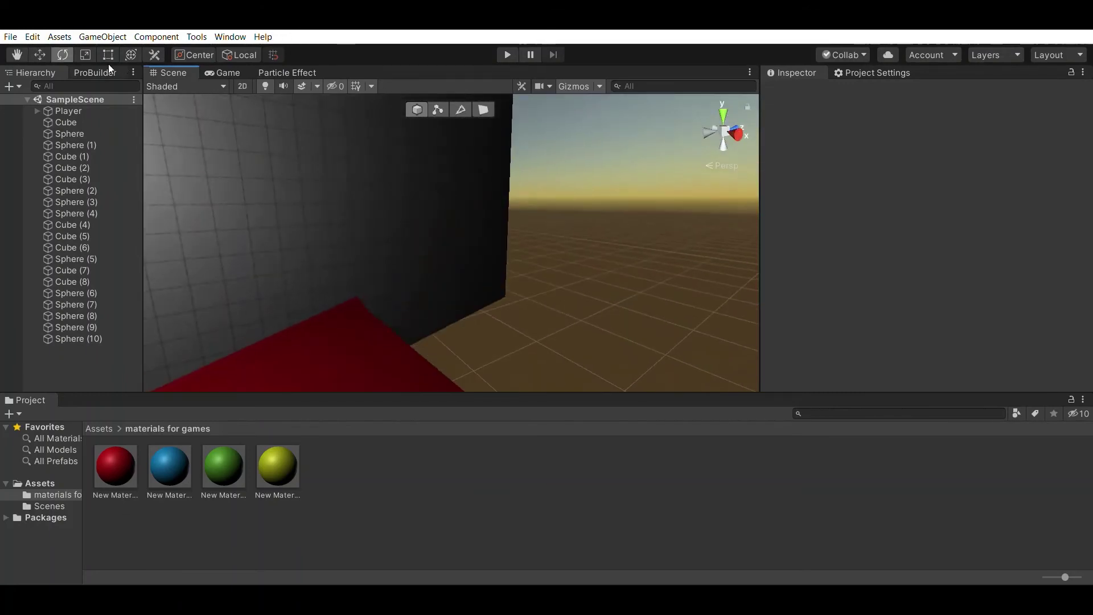
pyautogui.click(95, 72)
pyautogui.click(25, 98)
pyautogui.click(36, 72)
pyautogui.keyDown('alt'); pyautogui.moveTo(527, 234); pyautogui.dragTo(626, 228); pyautogui.keyUp('alt')
pyautogui.press('e')
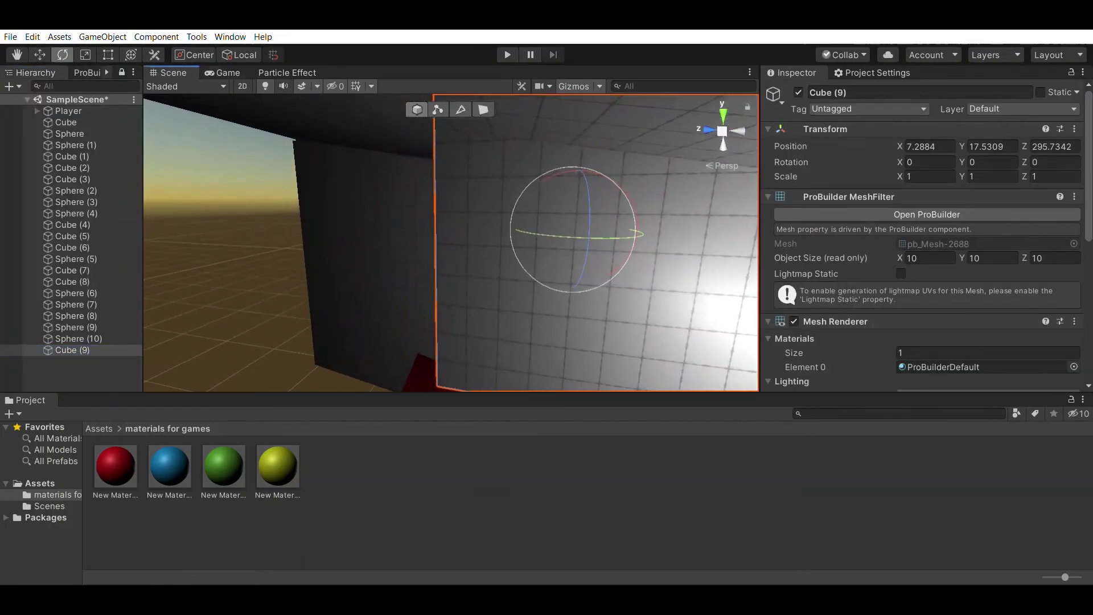
pyautogui.moveTo(444, 198)
pyautogui.keyDown('alt'); pyautogui.mouseDown()
pyautogui.moveTo(579, 373)
pyautogui.moveTo(110, 329)
pyautogui.mouseUp(); pyautogui.keyUp('alt')
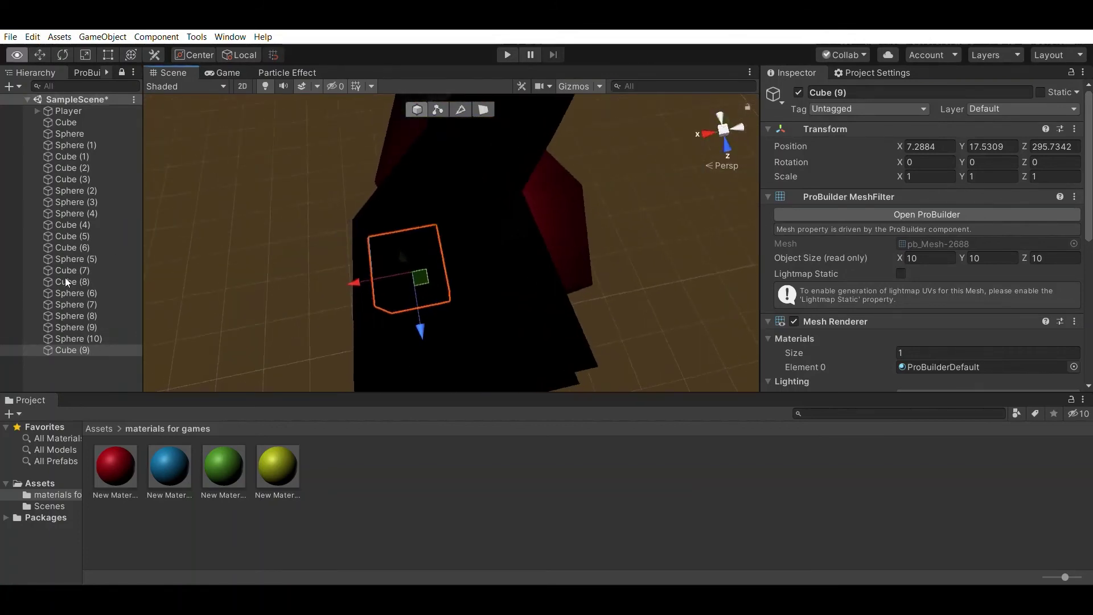
pyautogui.keyDown('alt'); pyautogui.moveTo(41, 49); pyautogui.dragTo(227, 220); pyautogui.keyUp('alt')
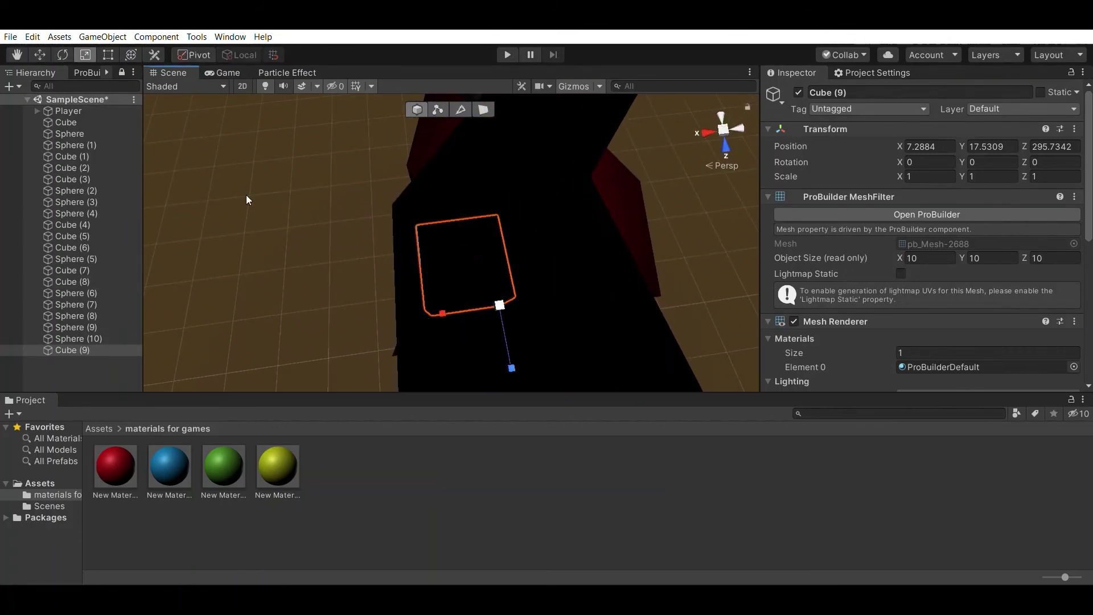
pyautogui.press('f')
pyautogui.press('z')
# Cycle through the rotate, scale and combined tools, then lower Cube (9) along its height
pyautogui.keyDown('alt'); pyautogui.moveTo(369, 174); pyautogui.dragTo(379, 57); pyautogui.keyUp('alt')
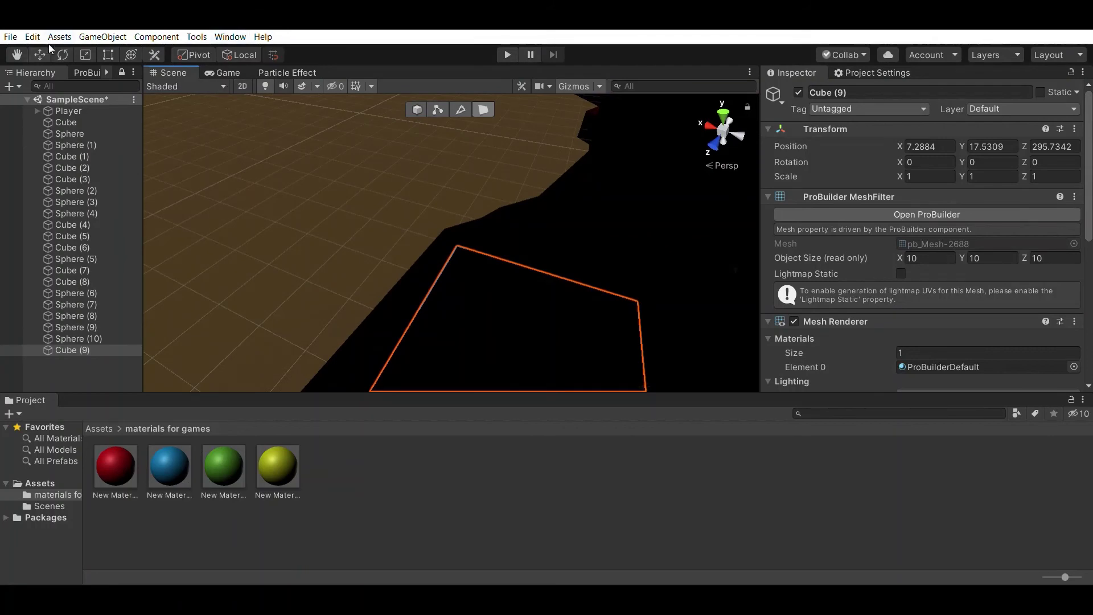
pyautogui.moveTo(512, 194)
pyautogui.keyDown('alt'); pyautogui.mouseDown()
pyautogui.moveTo(493, 190)
pyautogui.moveTo(418, 246)
pyautogui.mouseUp(); pyautogui.keyUp('alt')
pyautogui.press('e')
pyautogui.press('r')
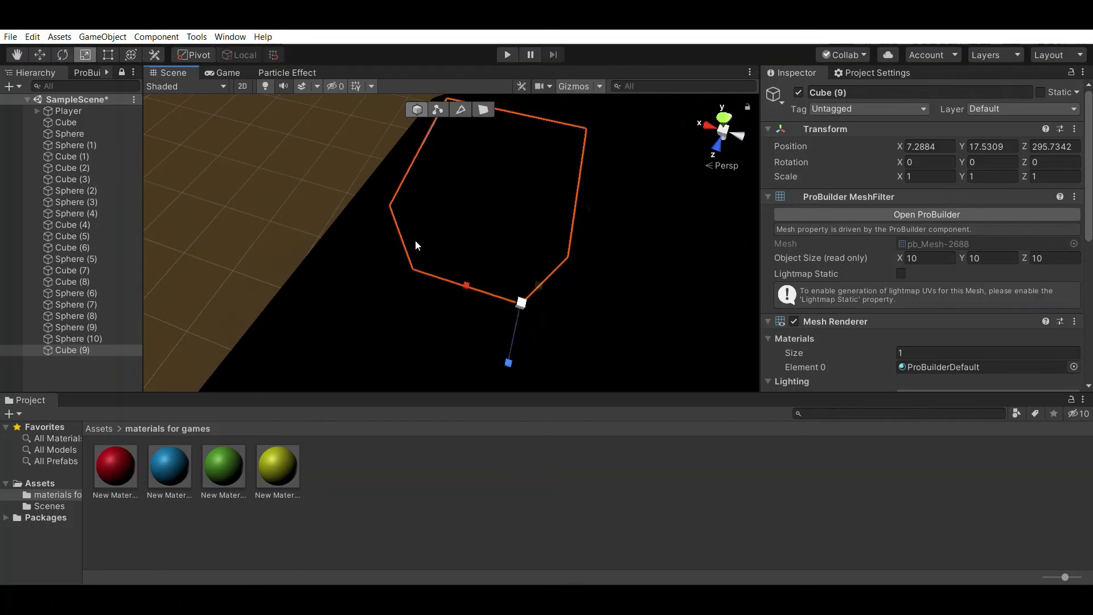
pyautogui.press('y')
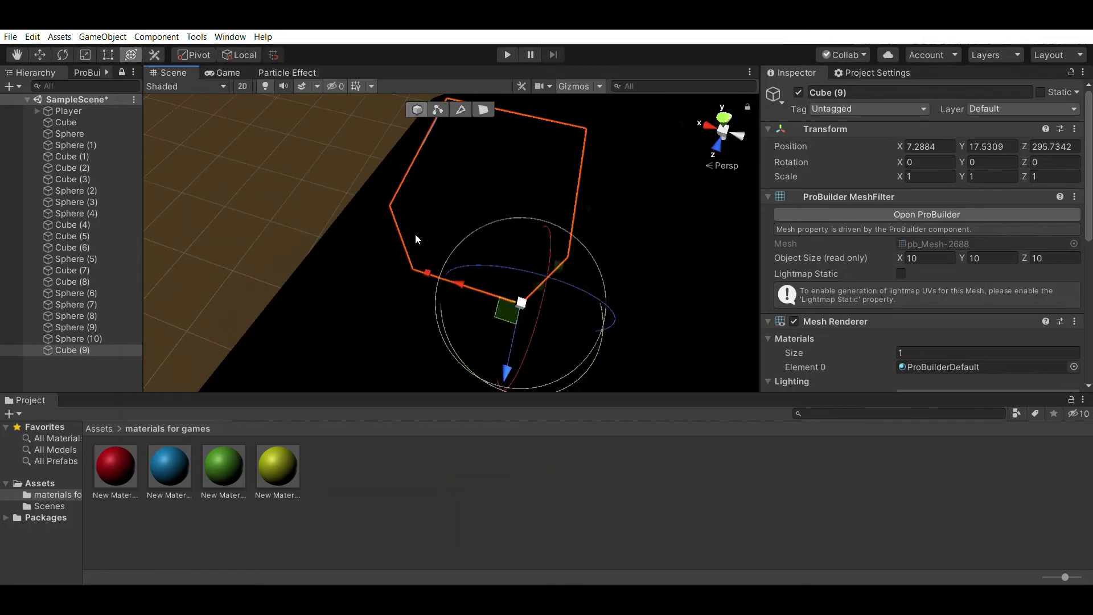
pyautogui.press('e')
pyautogui.press('w')
pyautogui.moveTo(415, 239)
pyautogui.keyDown('alt'); pyautogui.mouseDown()
pyautogui.moveTo(523, 226)
pyautogui.moveTo(591, 119)
pyautogui.mouseUp(); pyautogui.keyUp('alt')
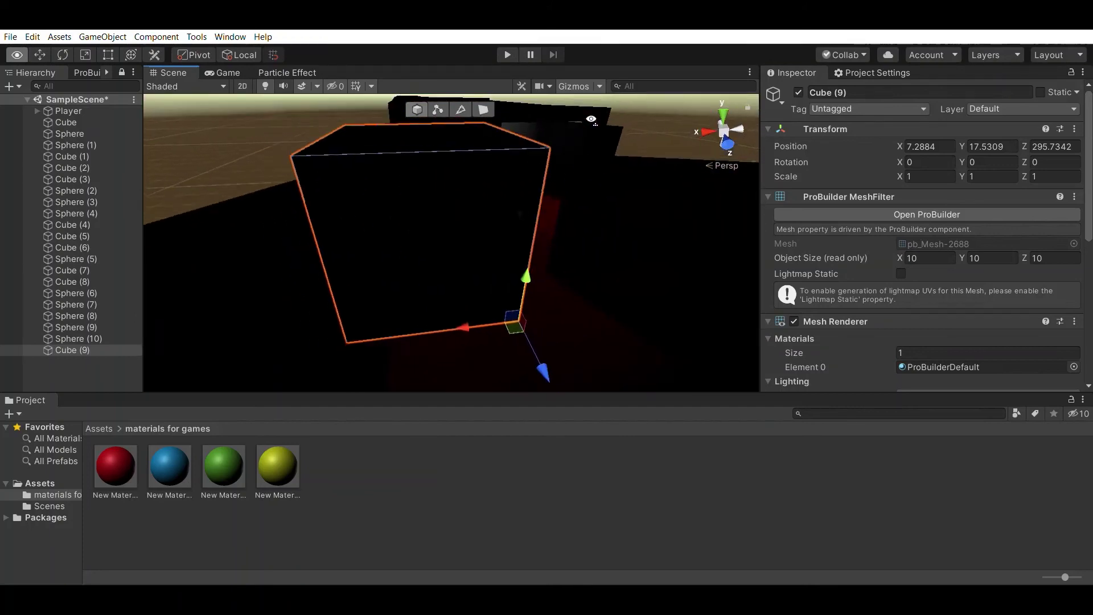
pyautogui.moveTo(591, 119)
pyautogui.keyDown('alt'); pyautogui.mouseDown()
pyautogui.moveTo(499, 152)
pyautogui.moveTo(488, 261)
pyautogui.moveTo(465, 230)
pyautogui.moveTo(615, 193)
pyautogui.moveTo(488, 246)
pyautogui.moveTo(489, 267)
pyautogui.moveTo(612, 285)
pyautogui.moveTo(553, 188)
pyautogui.mouseUp(); pyautogui.keyUp('alt')
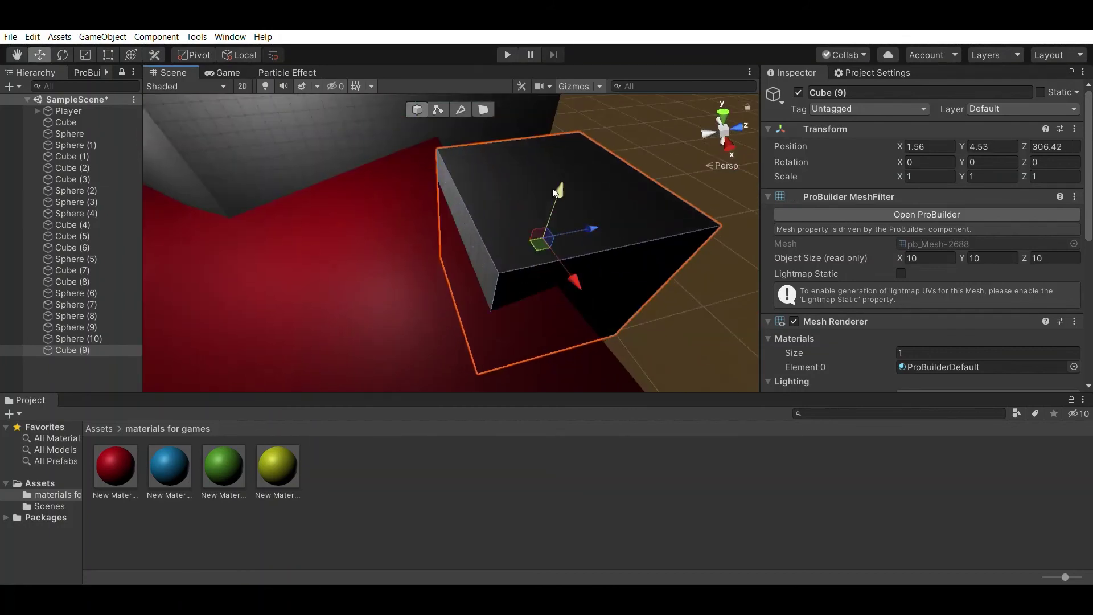
# Give Cube (9) the green material and stretch one of its side faces outward
pyautogui.moveTo(214, 454)
pyautogui.mouseDown()
pyautogui.moveTo(546, 239)
pyautogui.moveTo(419, 220)
pyautogui.moveTo(414, 246)
pyautogui.moveTo(520, 294)
pyautogui.moveTo(581, 244)
pyautogui.mouseUp()
pyautogui.press('t')
pyautogui.press('g')
pyautogui.click(512, 268)
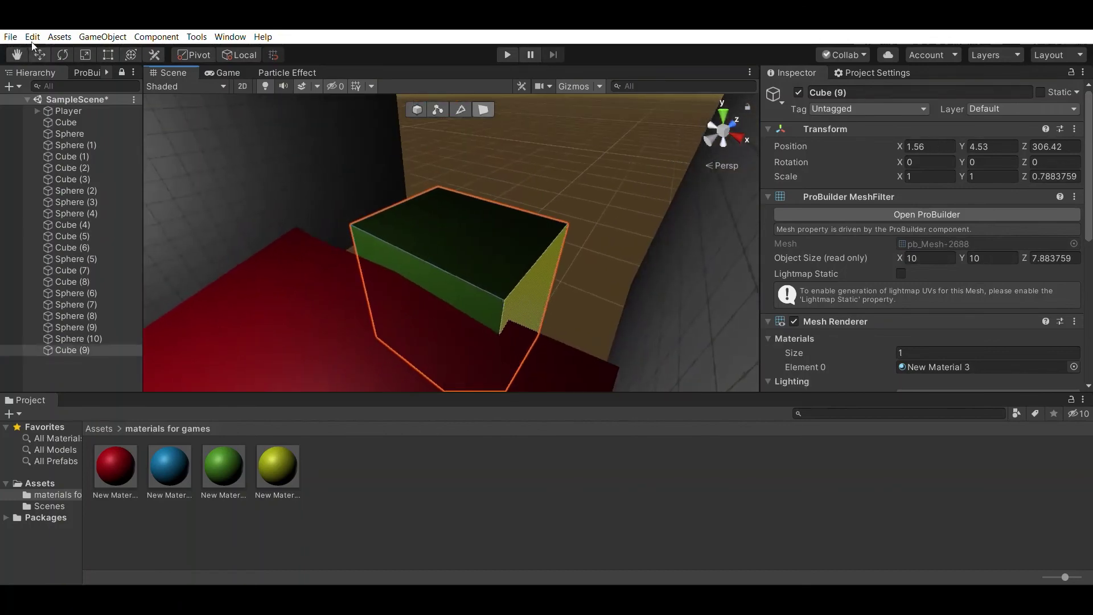
pyautogui.moveTo(512, 268)
pyautogui.keyDown('alt'); pyautogui.mouseDown()
pyautogui.moveTo(550, 269)
pyautogui.moveTo(512, 228)
pyautogui.moveTo(444, 211)
pyautogui.mouseUp(); pyautogui.keyUp('alt')
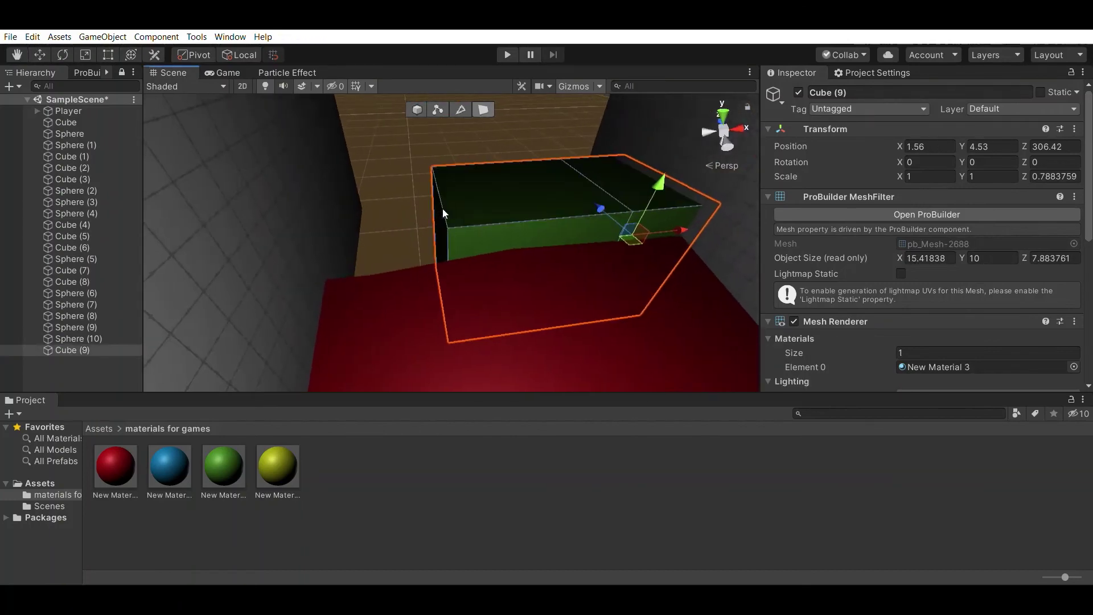
pyautogui.keyDown('alt'); pyautogui.moveTo(478, 249); pyautogui.dragTo(589, 110); pyautogui.keyUp('alt')
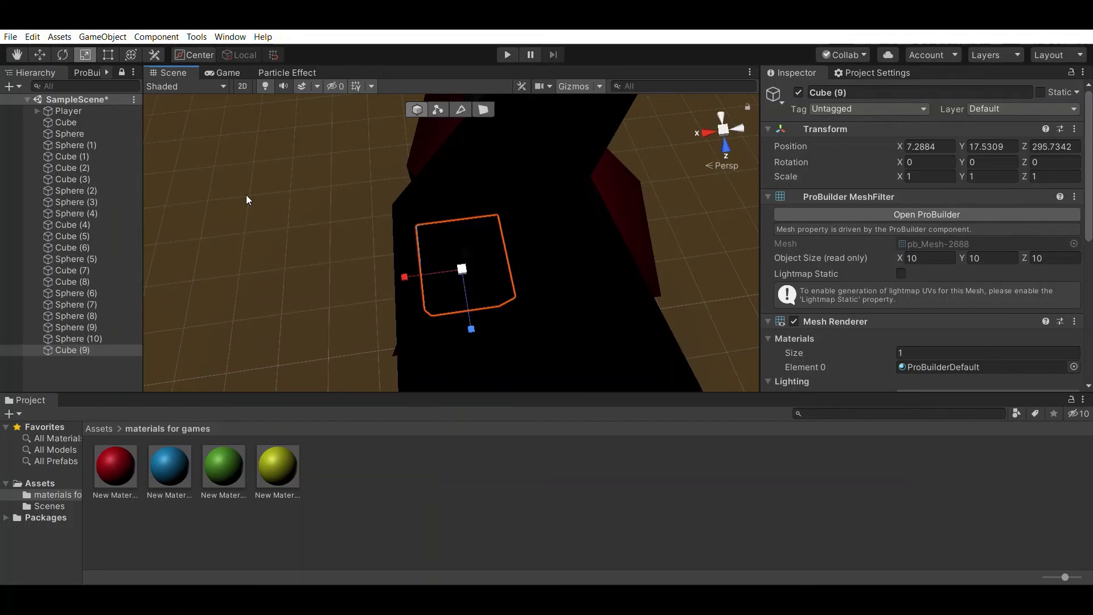
# Set the handle to pivot, frame Cube (9) and cycle the scale, rect and combined tools
pyautogui.press('z')
pyautogui.keyDown('alt'); pyautogui.moveTo(246, 194); pyautogui.dragTo(357, 173, button='right'); pyautogui.keyUp('alt')
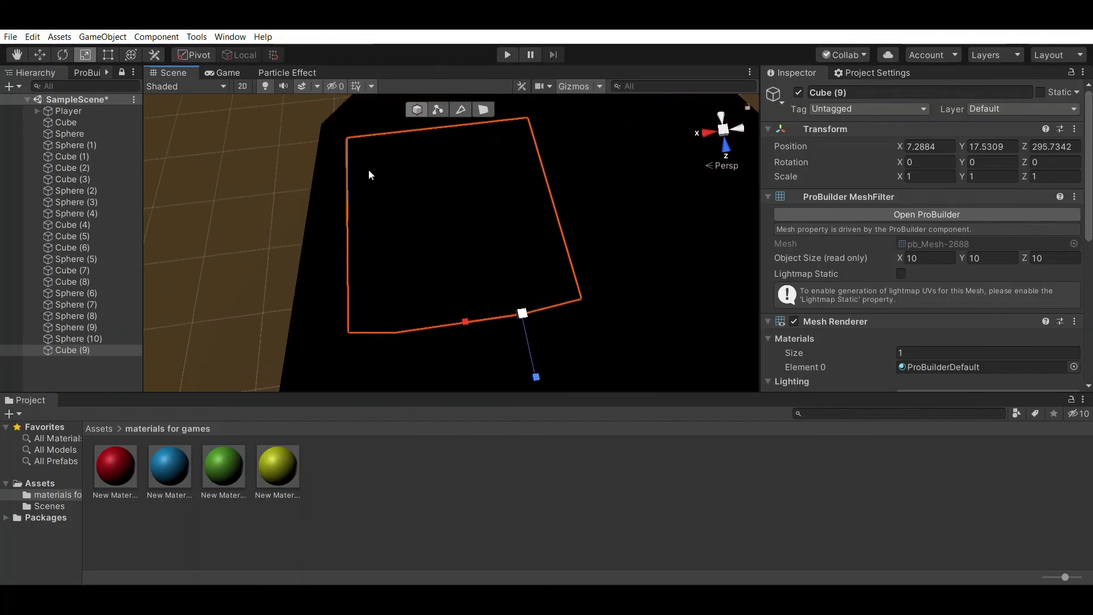
pyautogui.keyDown('alt'); pyautogui.moveTo(386, 170); pyautogui.dragTo(418, 73); pyautogui.keyUp('alt')
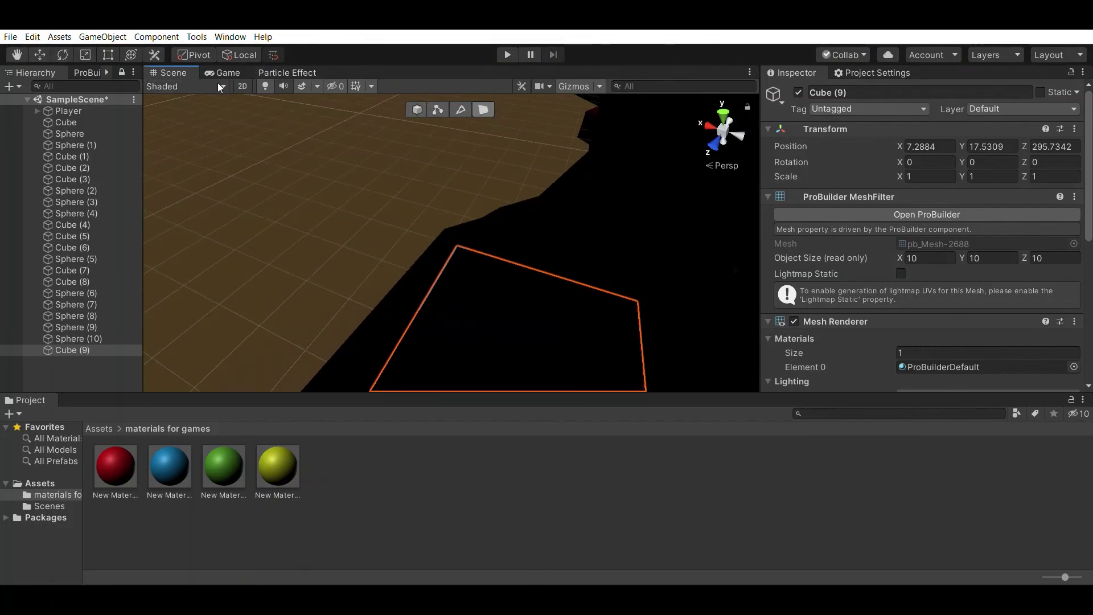
pyautogui.press('f')
pyautogui.moveTo(445, 171)
pyautogui.keyDown('alt'); pyautogui.mouseDown()
pyautogui.moveTo(428, 258)
pyautogui.moveTo(420, 246)
pyautogui.mouseUp(); pyautogui.keyUp('alt')
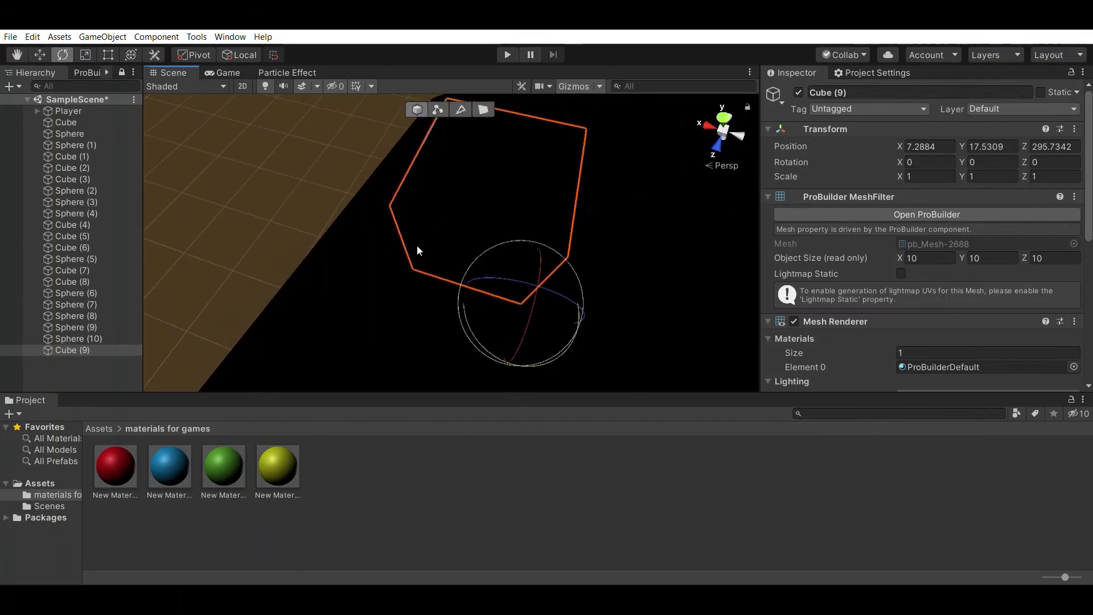
pyautogui.press('r')
pyautogui.press('t')
pyautogui.press('y')
pyautogui.moveTo(415, 235); pyautogui.dragTo(218, 83, button='right')
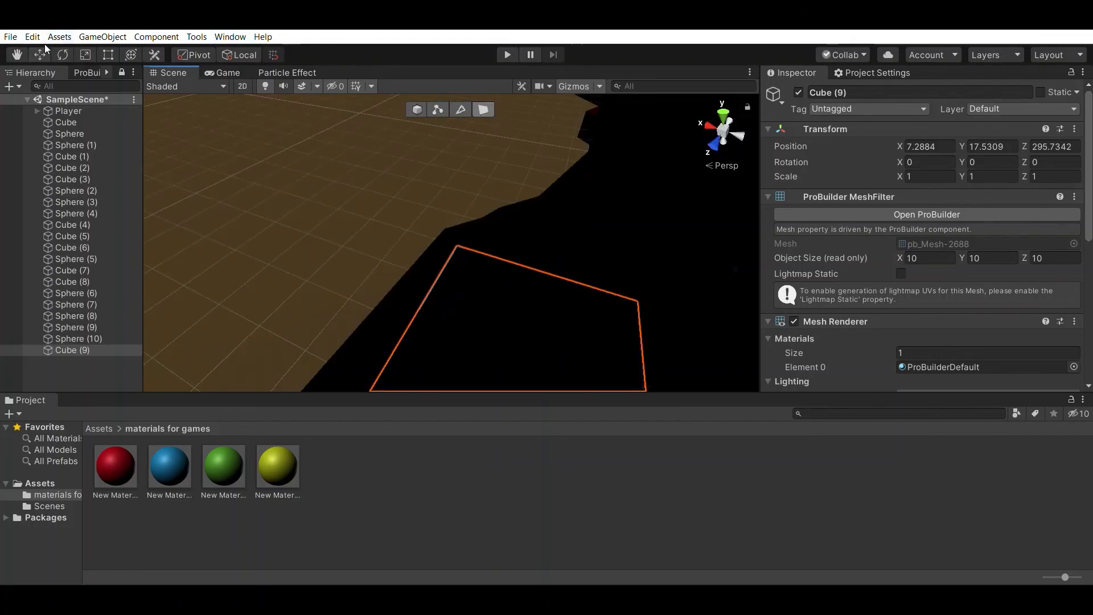
pyautogui.moveTo(501, 262)
pyautogui.keyDown('alt'); pyautogui.mouseDown()
pyautogui.moveTo(485, 243)
pyautogui.moveTo(417, 246)
pyautogui.mouseUp(); pyautogui.keyUp('alt')
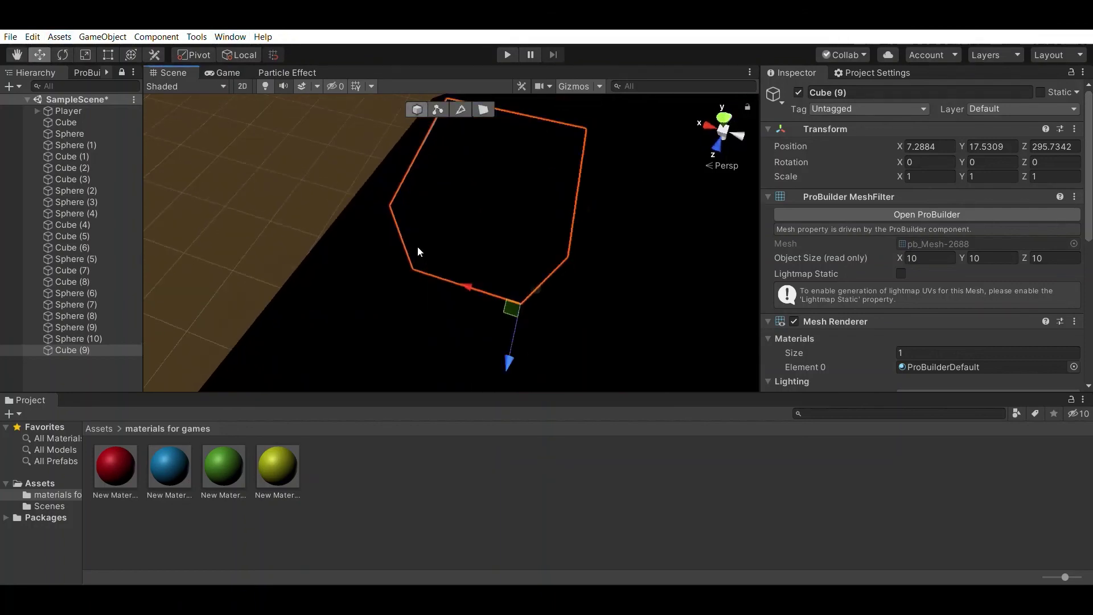
# With the move tool, lower Cube (9) to Position X 1.56, Y 1.36
pyautogui.press('e')
pyautogui.press('w')
pyautogui.press('t')
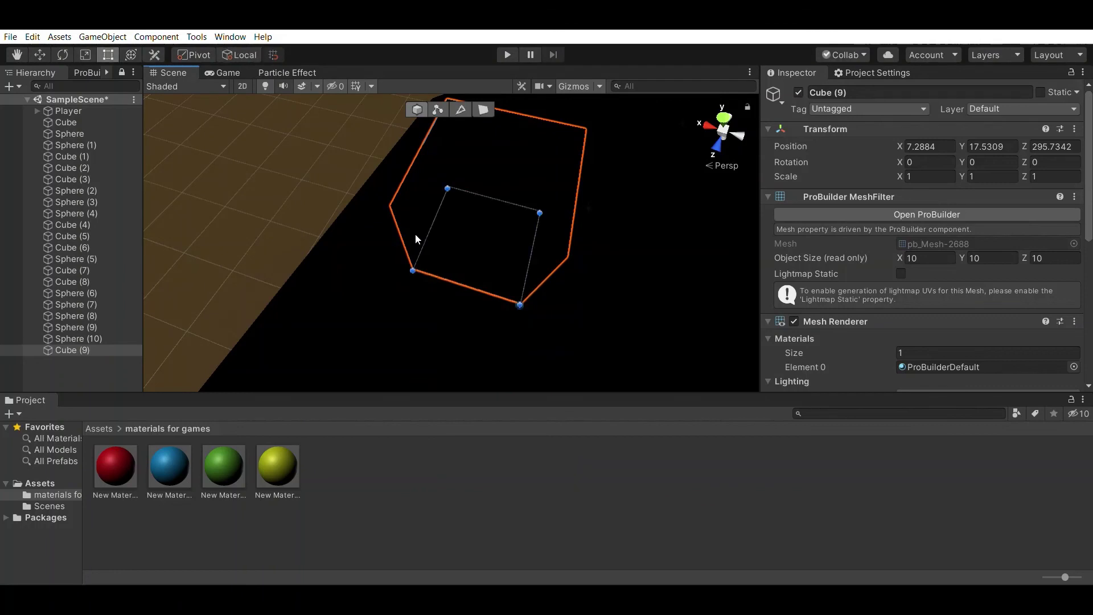
pyautogui.press('y')
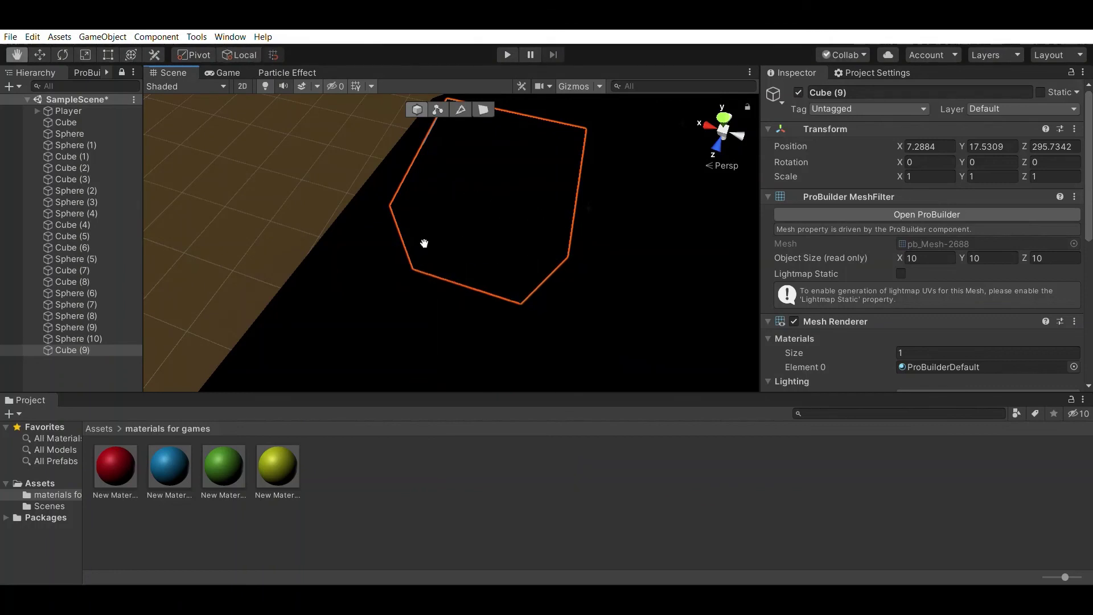
pyautogui.moveTo(415, 238)
pyautogui.keyDown('alt'); pyautogui.mouseDown()
pyautogui.moveTo(503, 280)
pyautogui.moveTo(591, 119)
pyautogui.moveTo(472, 177)
pyautogui.mouseUp(); pyautogui.keyUp('alt')
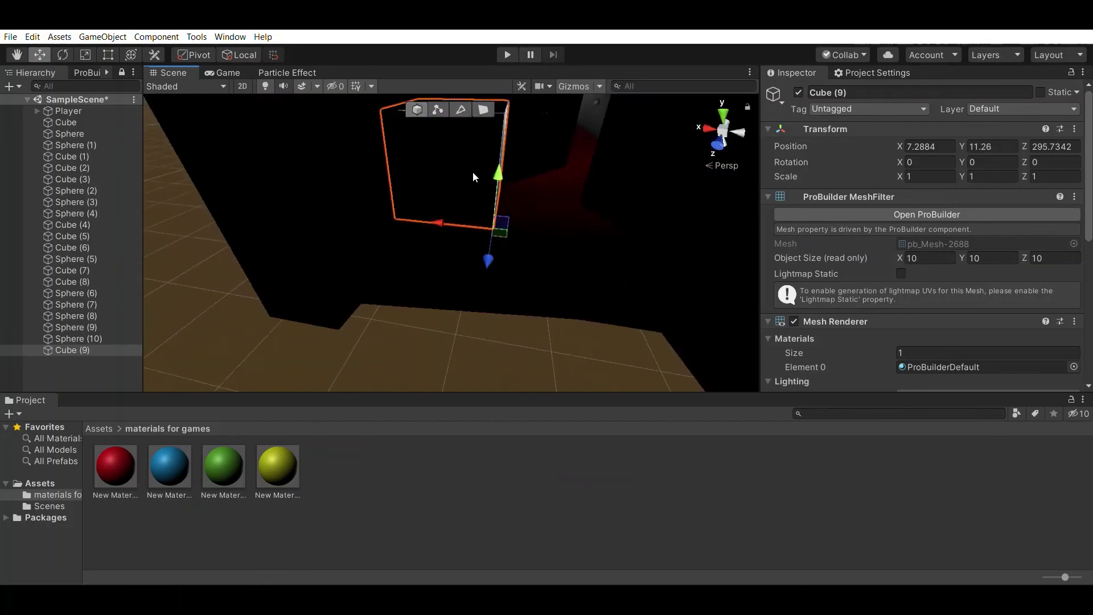
pyautogui.moveTo(443, 226)
pyautogui.keyDown('alt'); pyautogui.mouseDown()
pyautogui.moveTo(599, 296)
pyautogui.moveTo(708, 296)
pyautogui.mouseUp(); pyautogui.keyUp('alt')
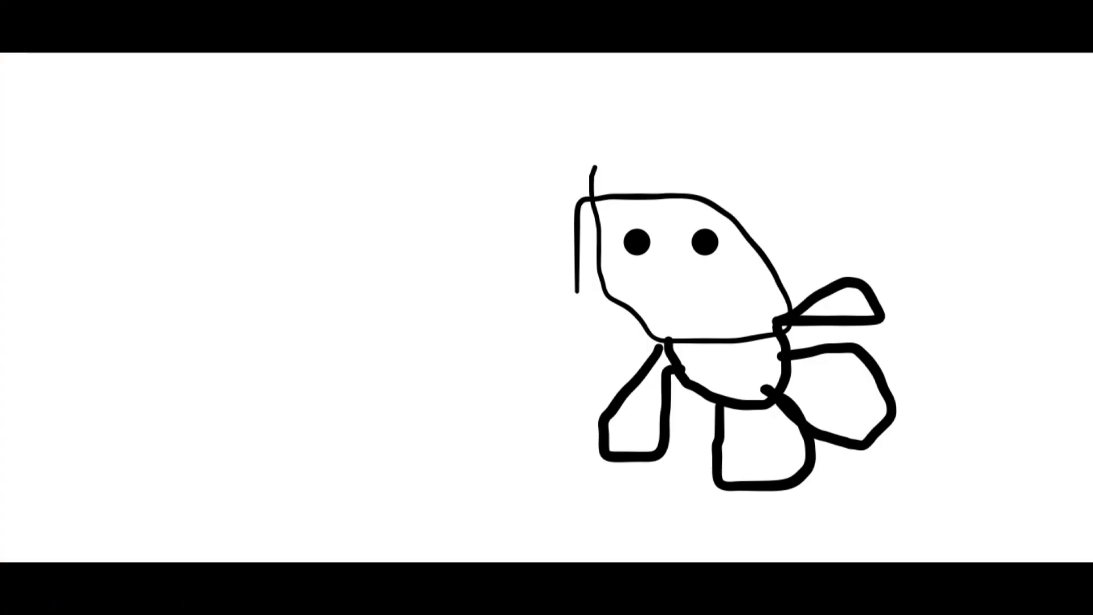